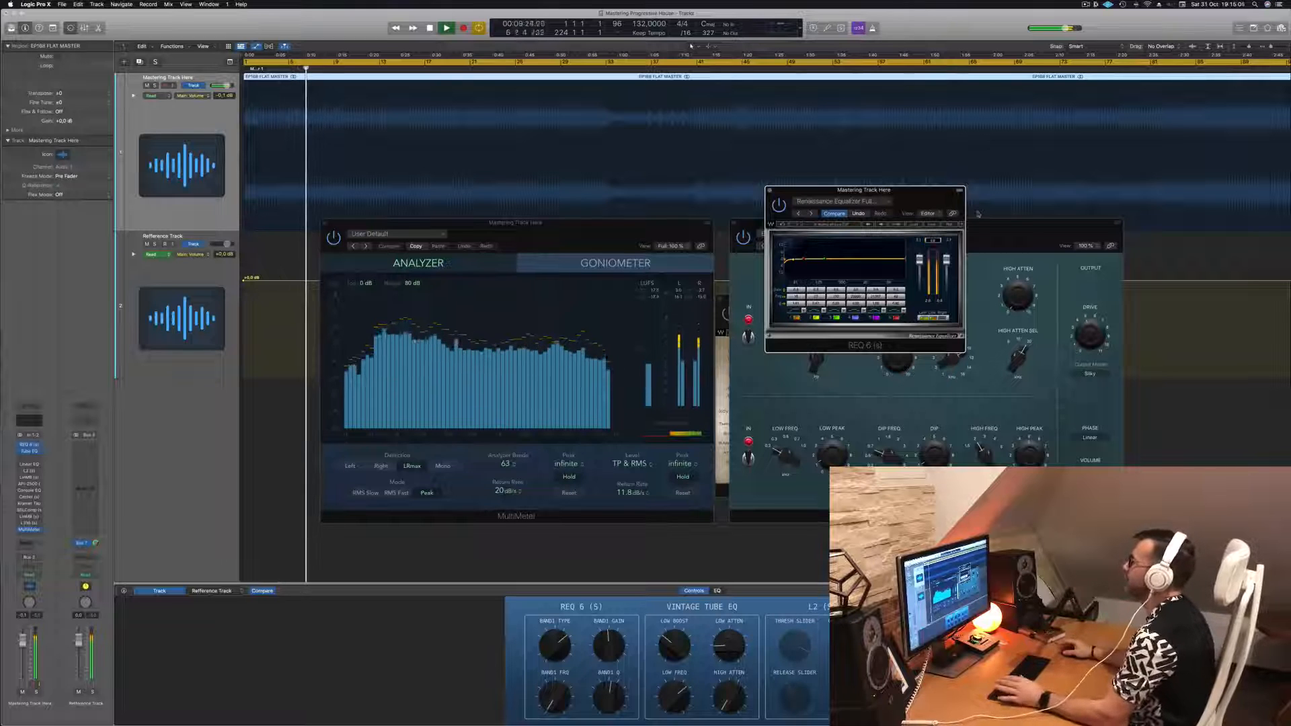
- Move the REQ 6 window slightly and audition the mastering track from two later points in the first half of the song
click(629, 231)
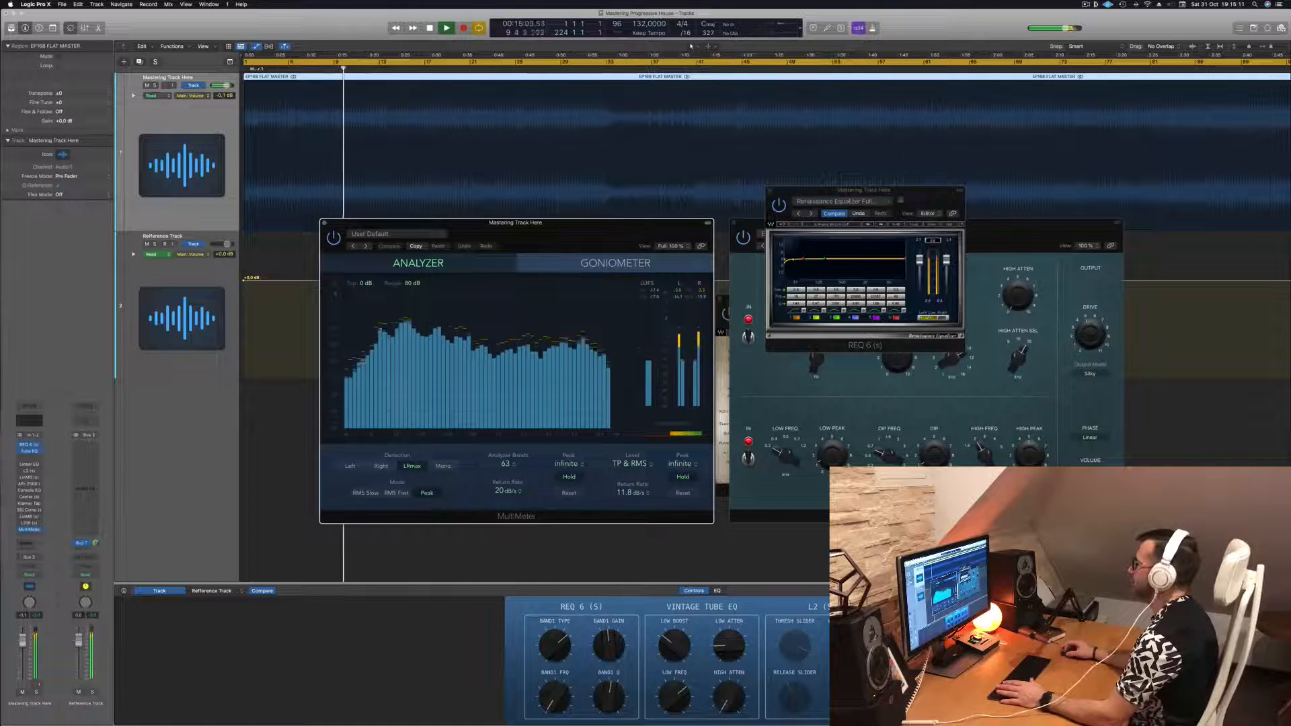
drag(899, 201, 877, 172)
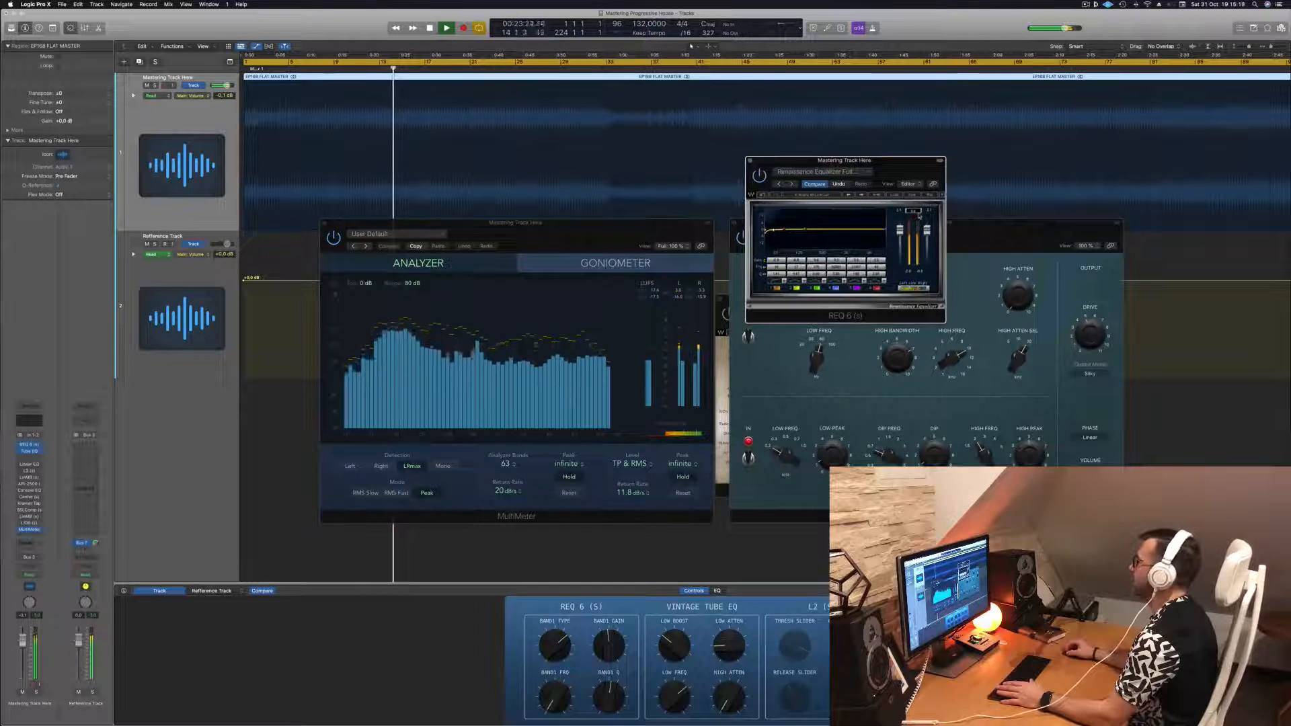
scroll(634, 138, down, 4)
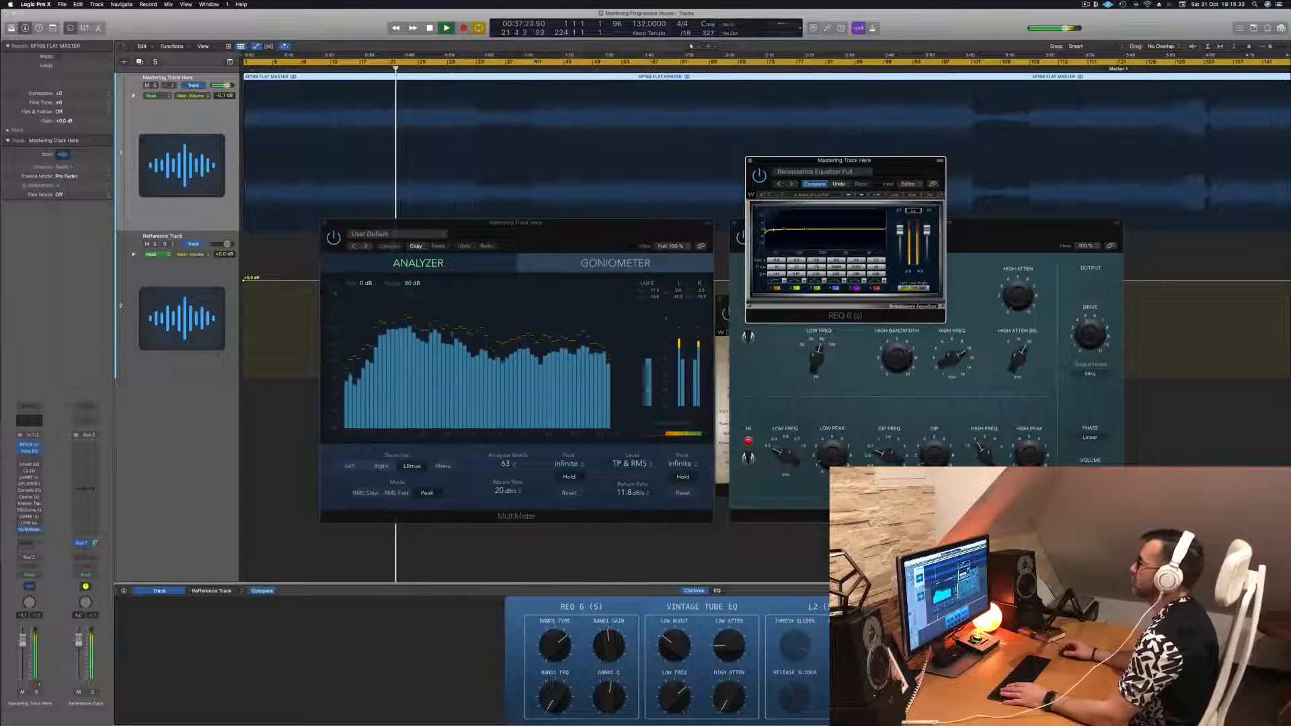
click(477, 69)
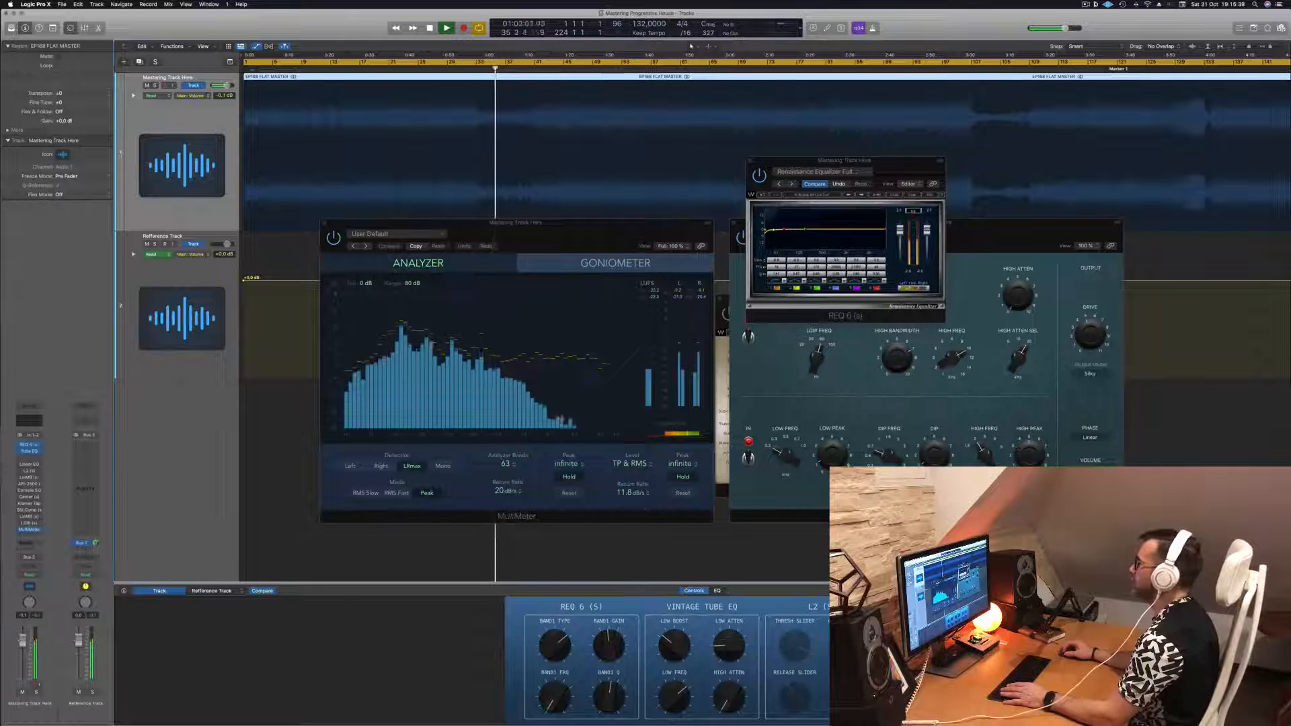
click(706, 70)
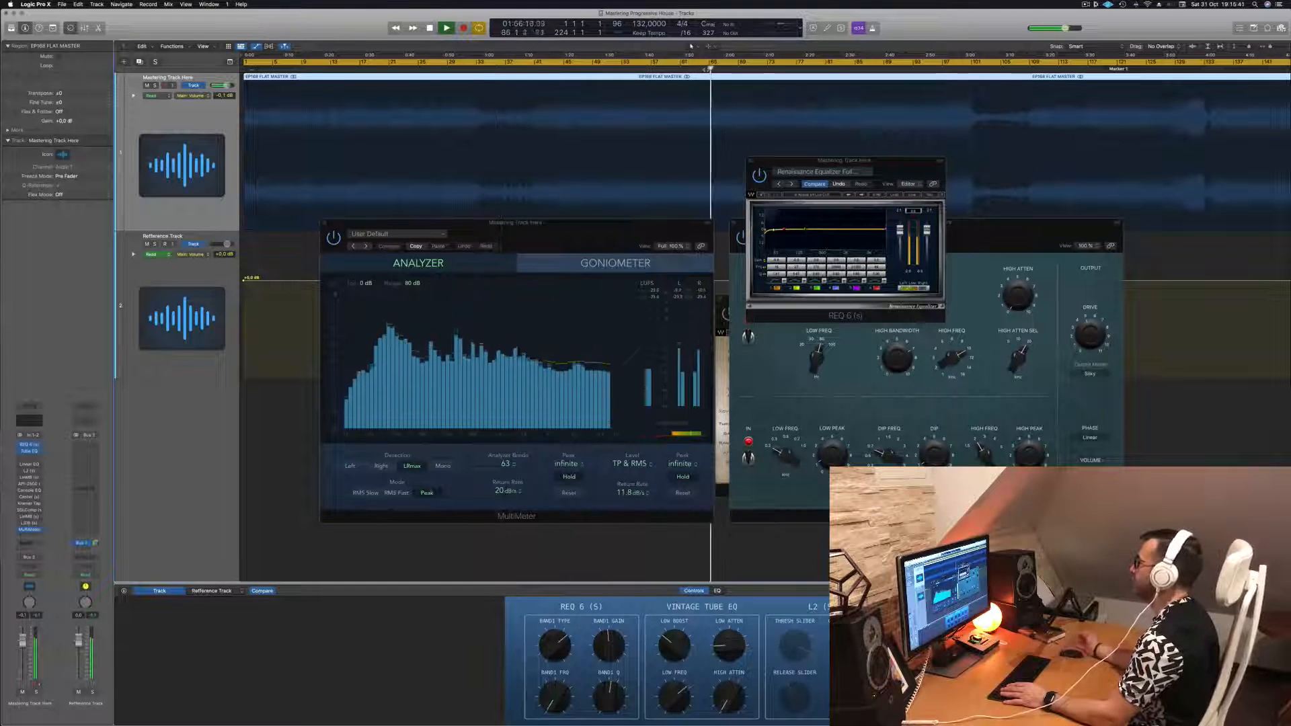
- Place the REQ 6 window over the Vintage Tube EQ so the MultiMeter's analyzer stays uncovered while the track plays
drag(904, 174, 633, 201)
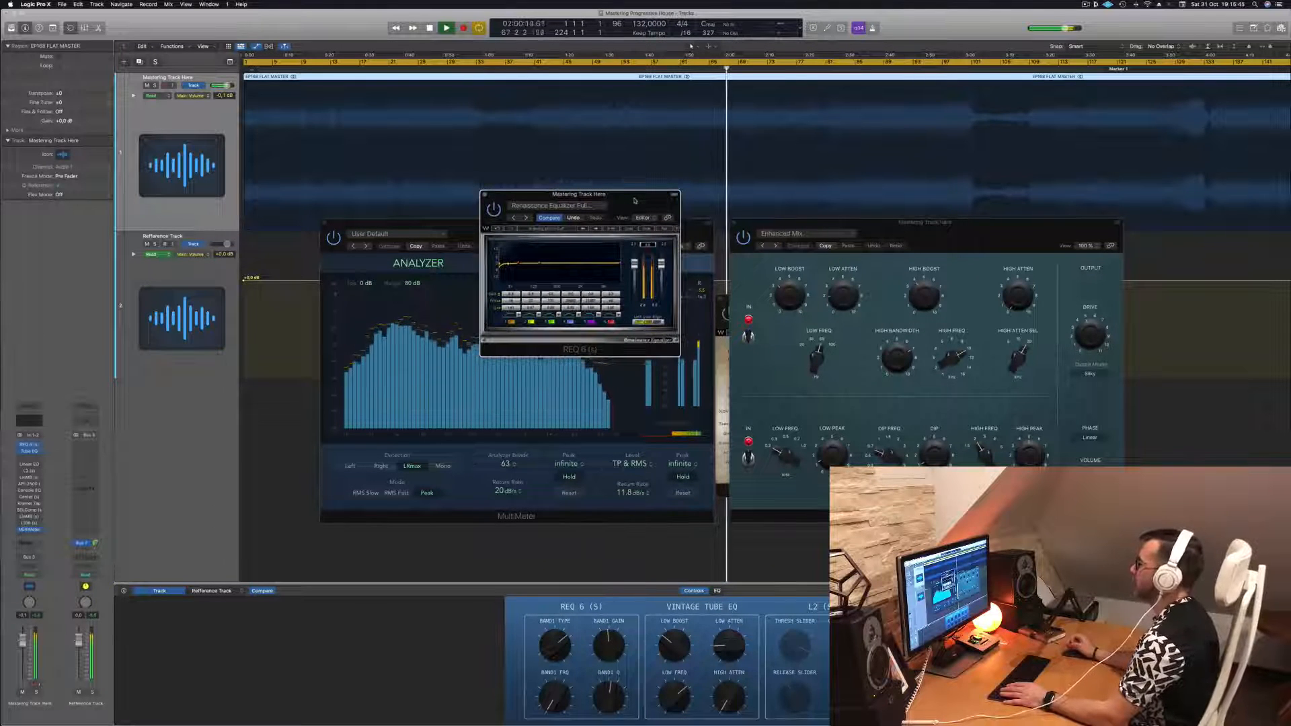
drag(633, 201, 1055, 230)
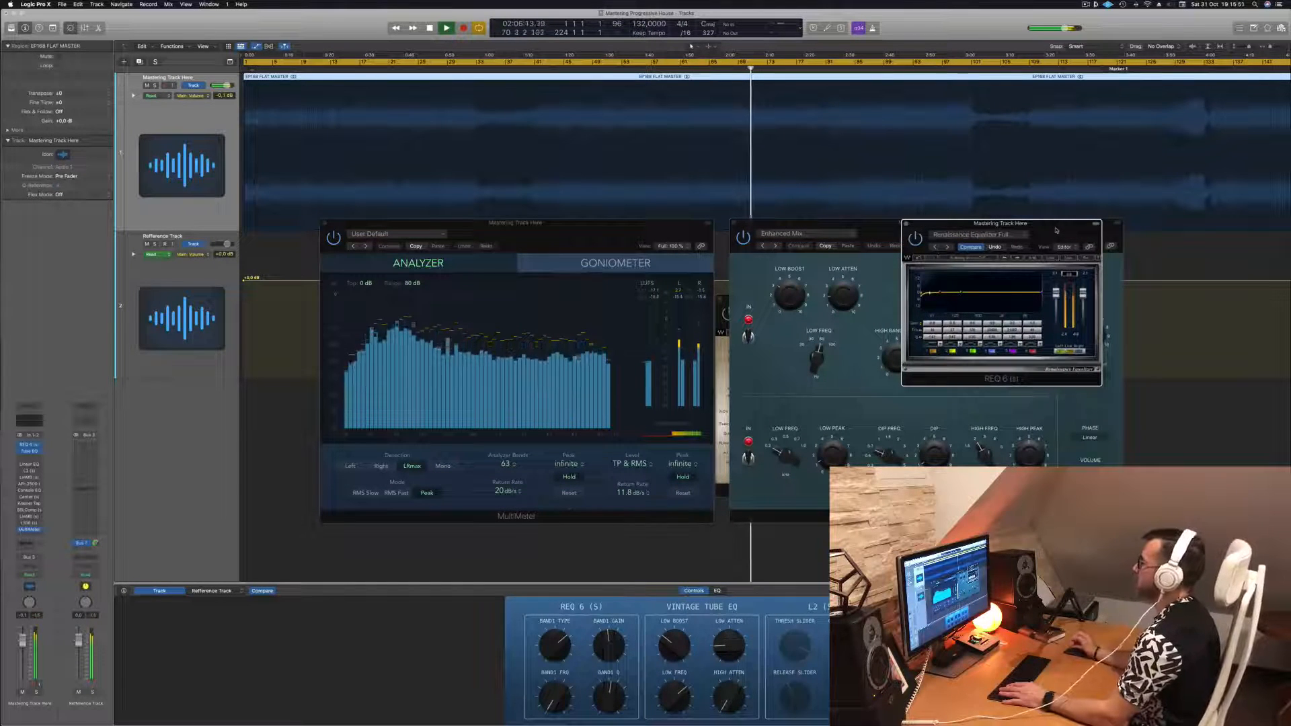
scroll(1070, 136, down, 2)
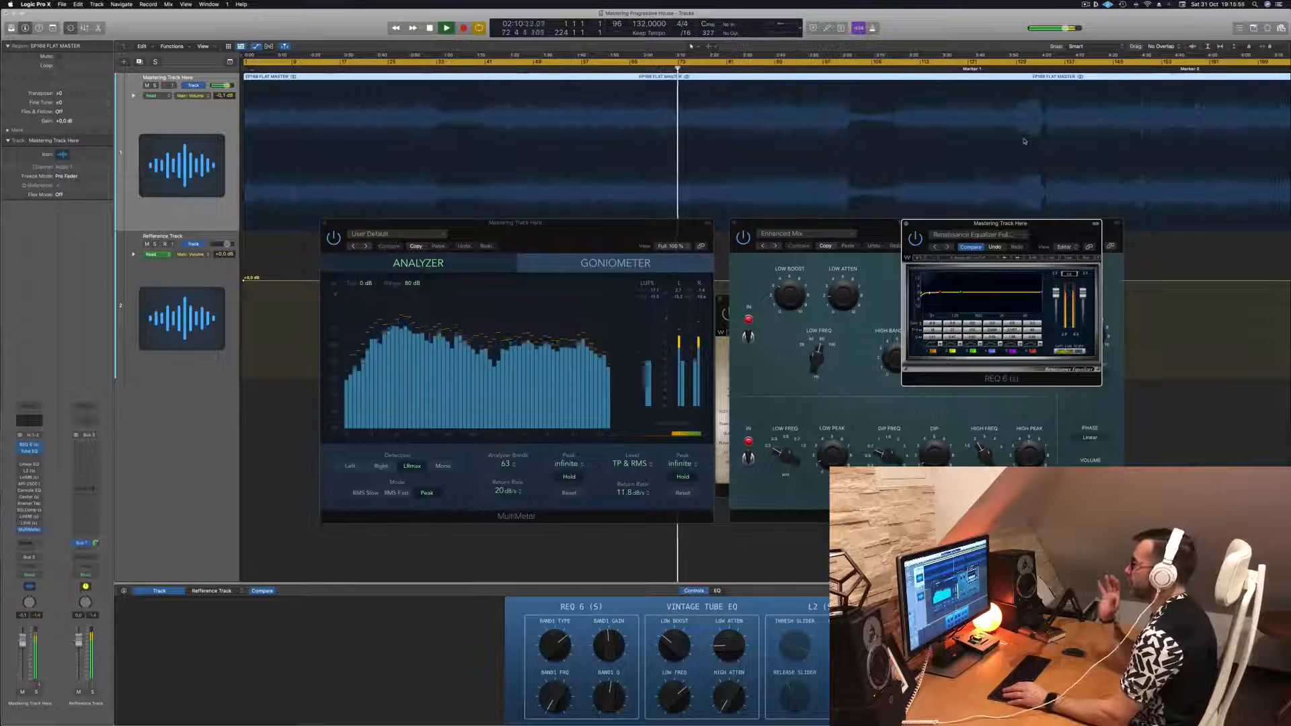
scroll(1025, 142, down, 1)
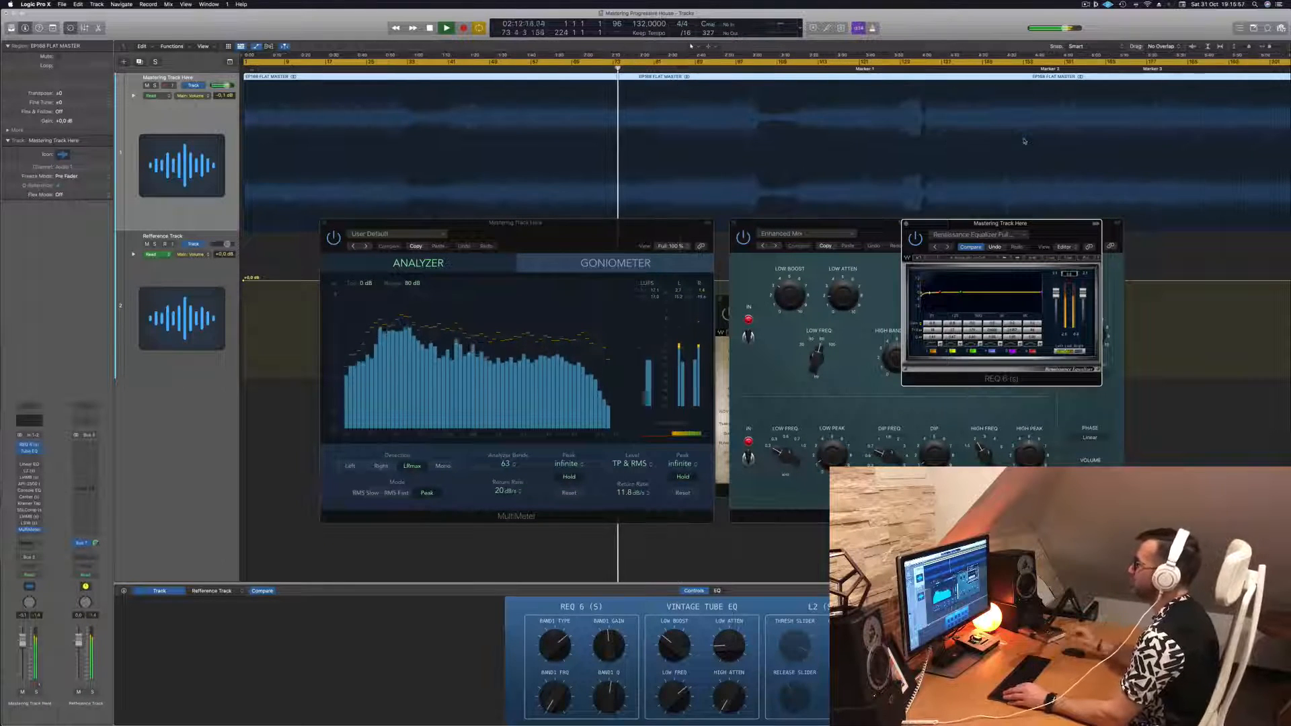
scroll(908, 114, down, 1)
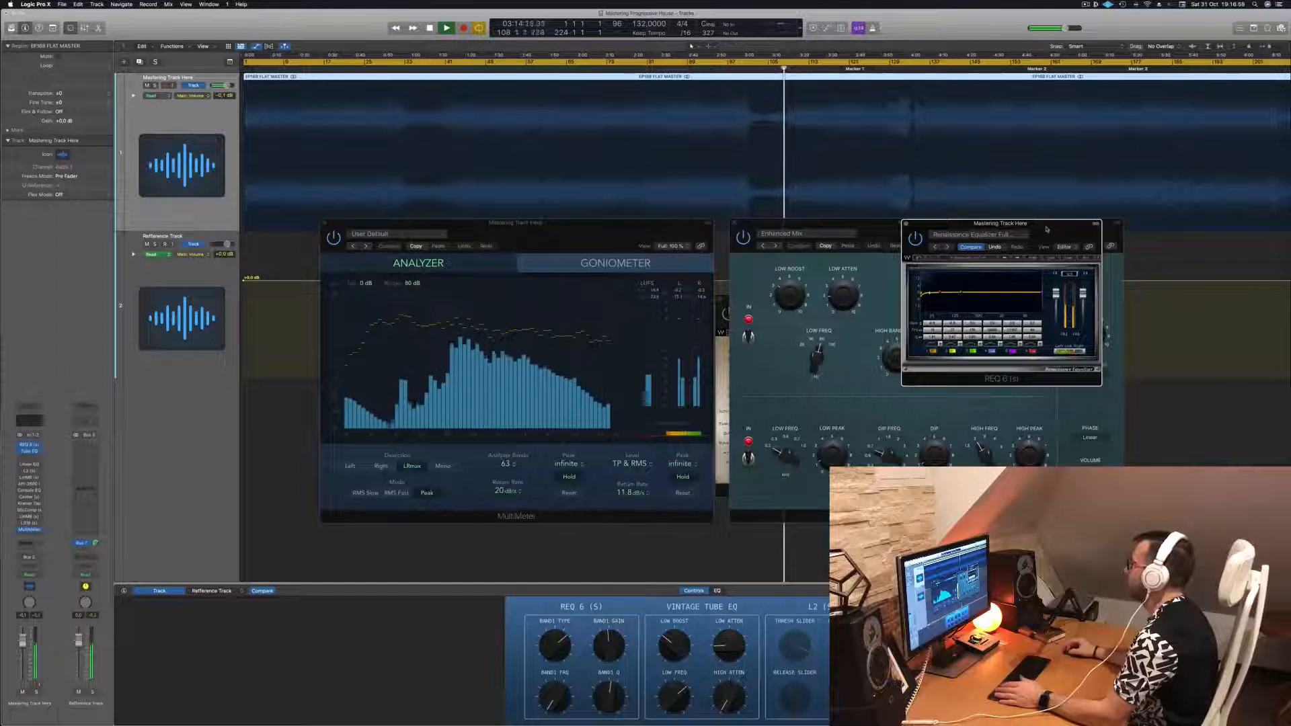
drag(1046, 230, 1080, 234)
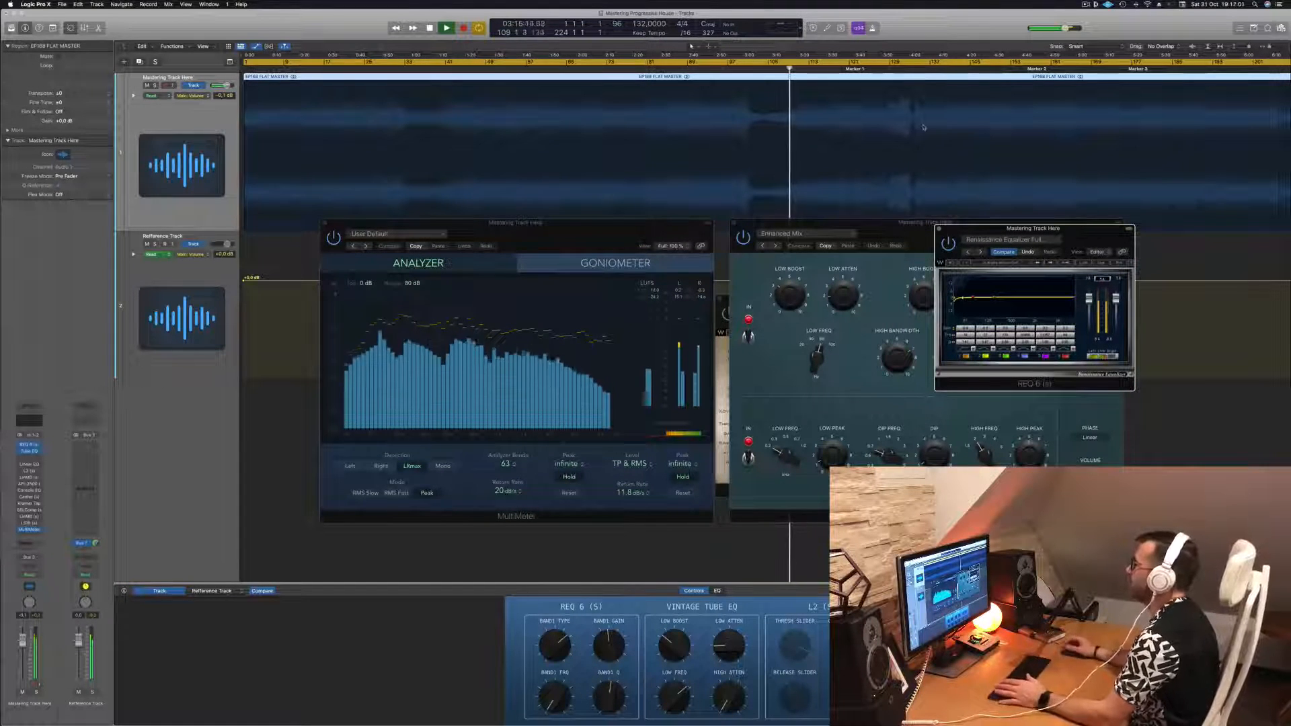
- Audition the mastering track from just before and just after Marker 1, and stop playback
click(828, 61)
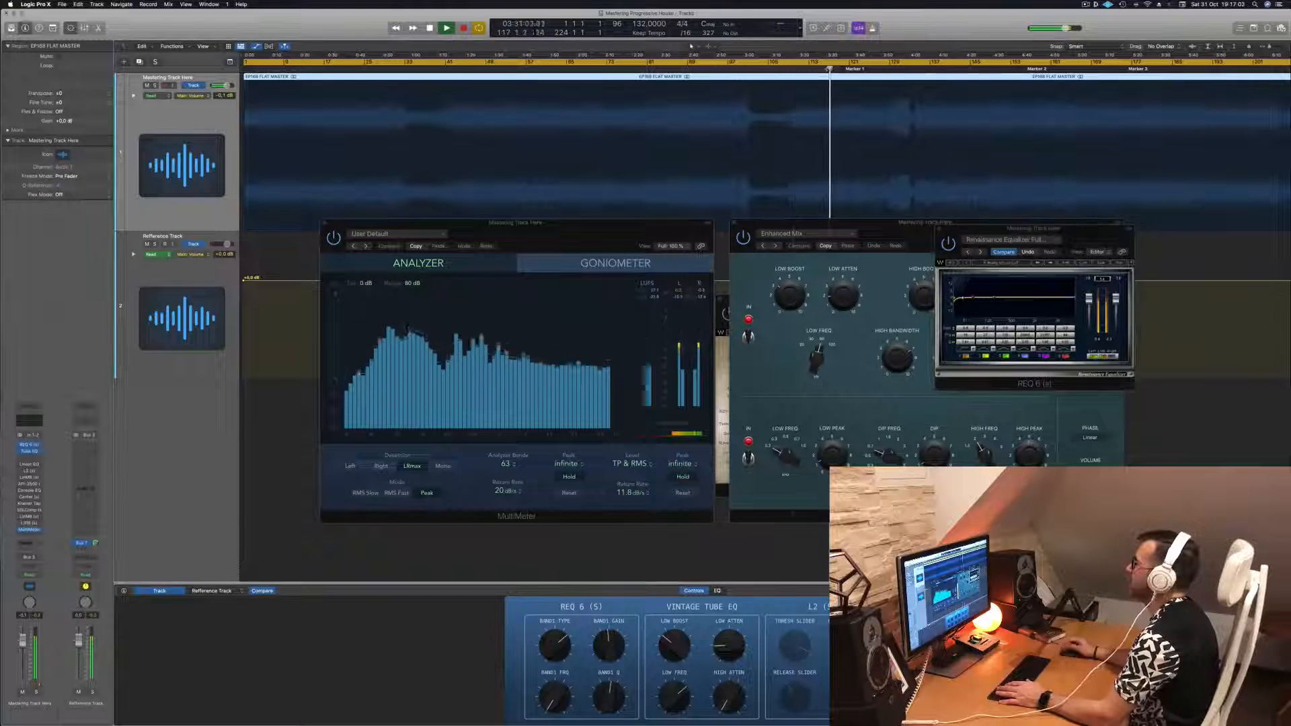
click(890, 65)
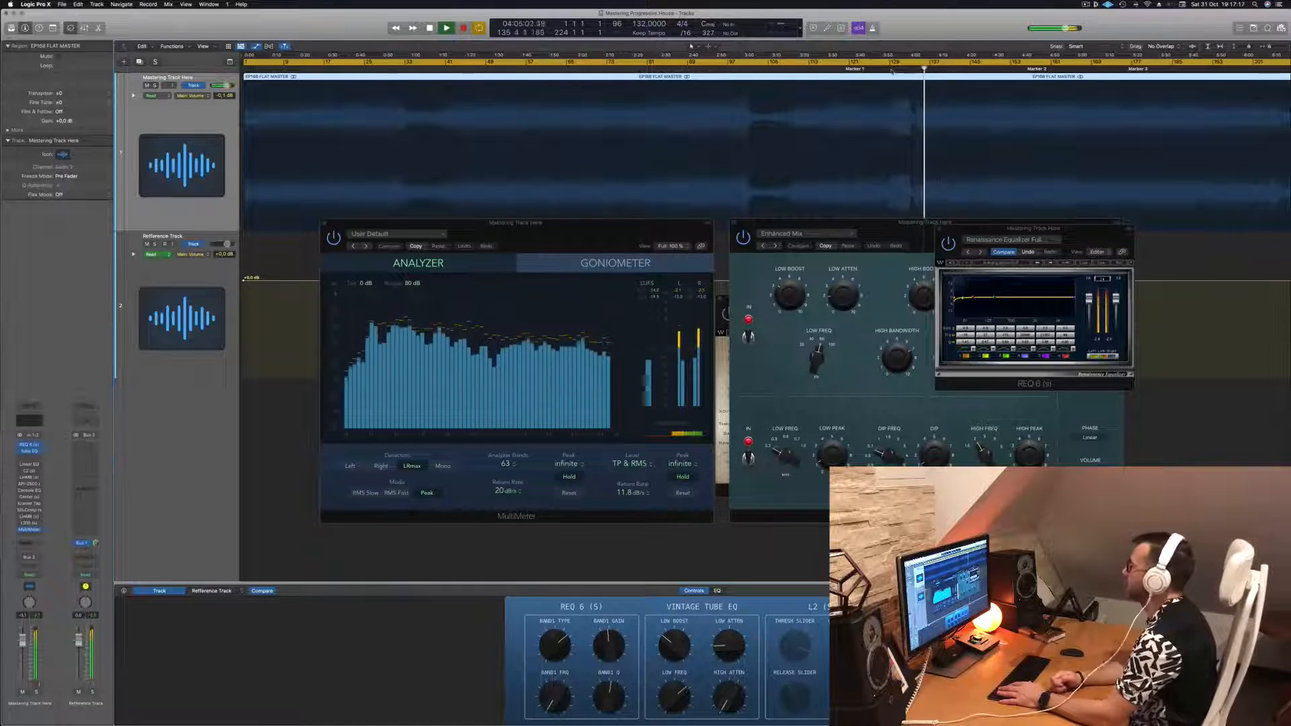
click(558, 233)
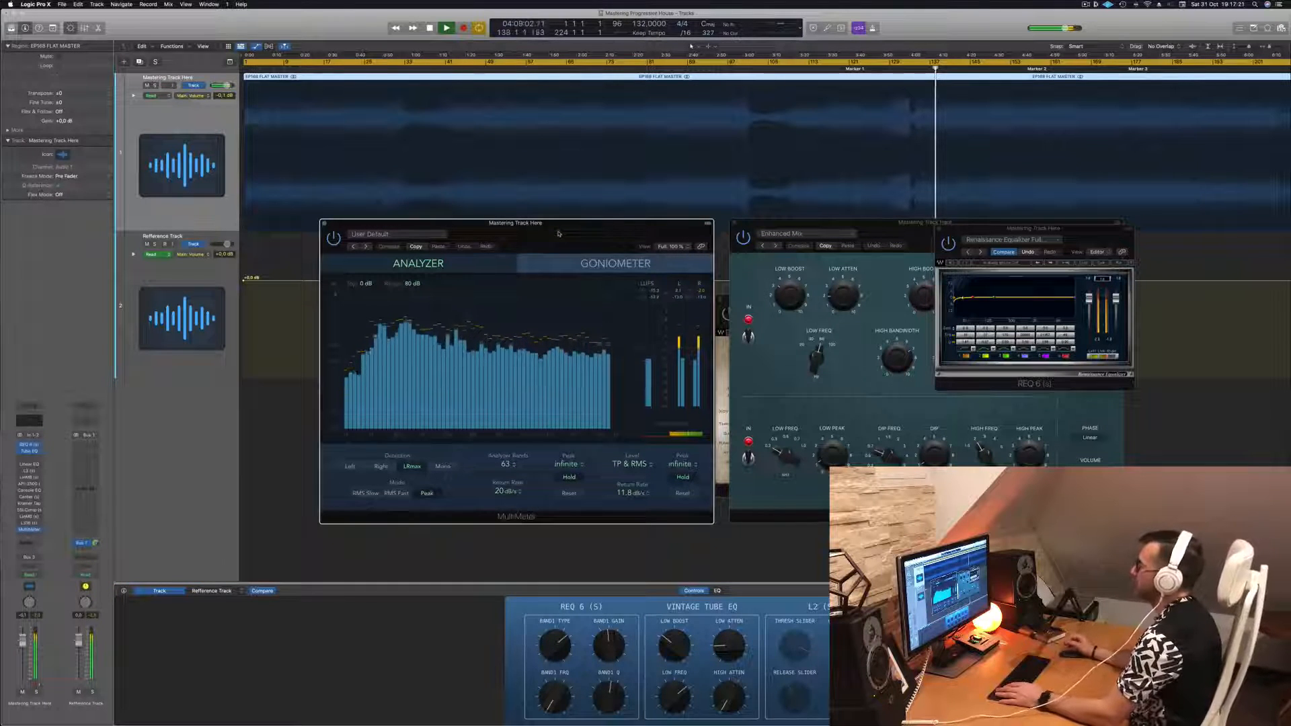
key(space)
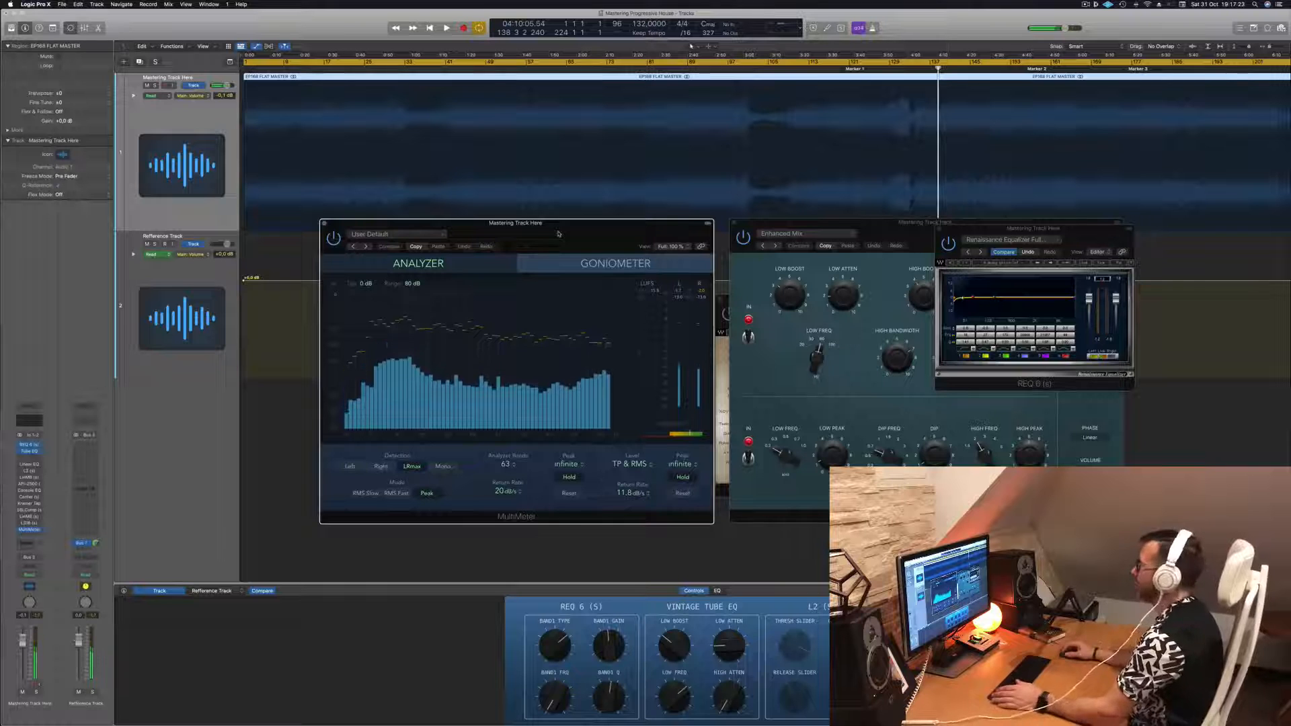
drag(558, 233, 569, 233)
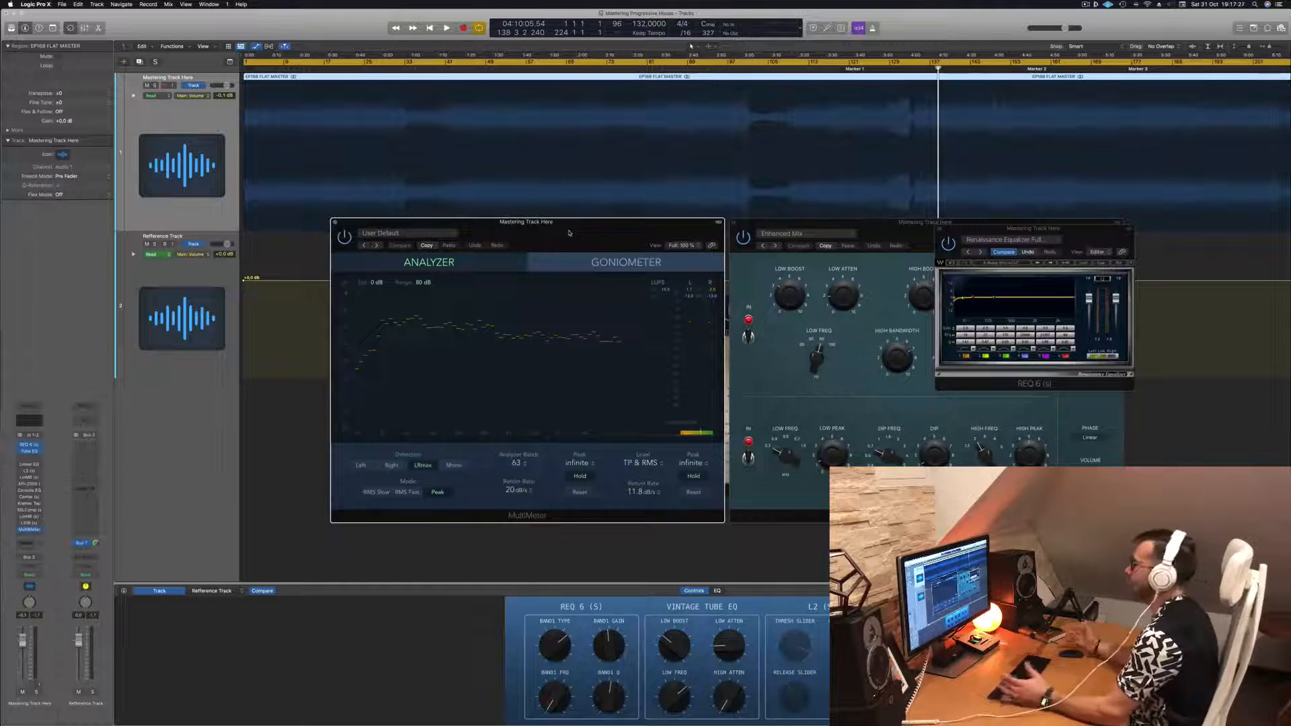
- Return to the start of the project and audition the opening of the mastering track, stopping and resuming playback
key(Return)
key(space)
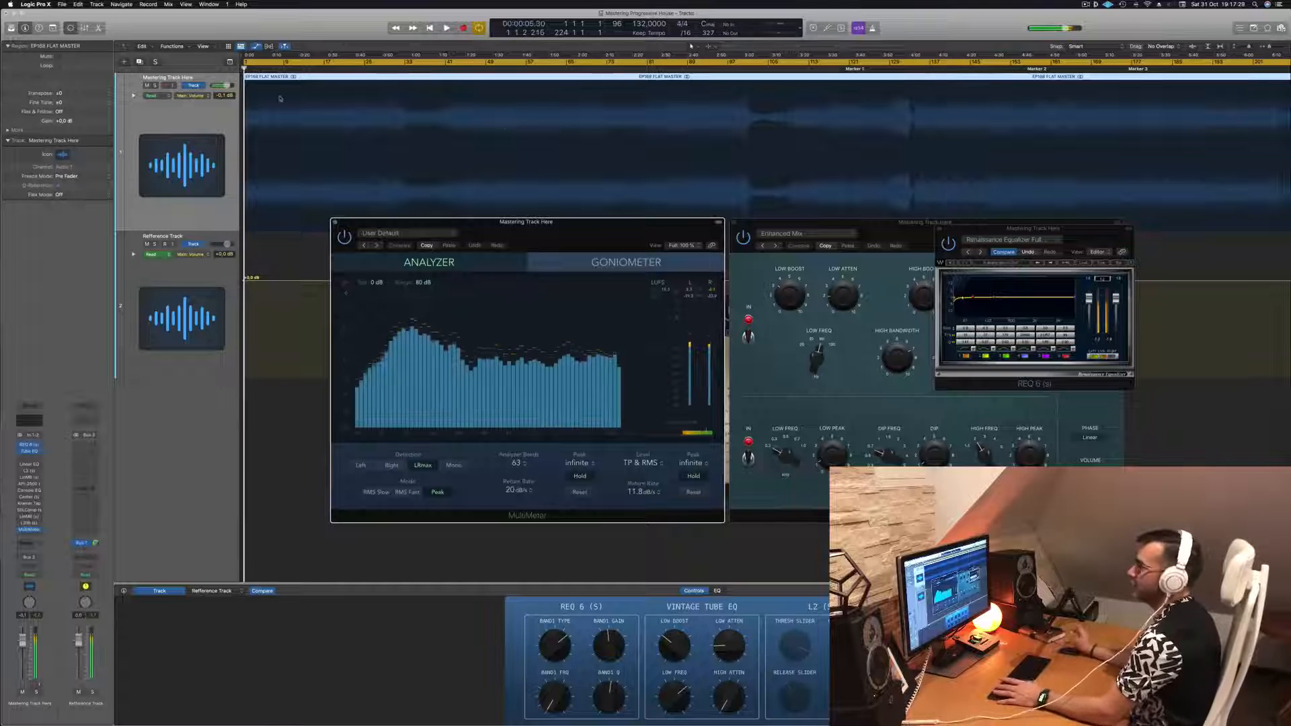
key(space)
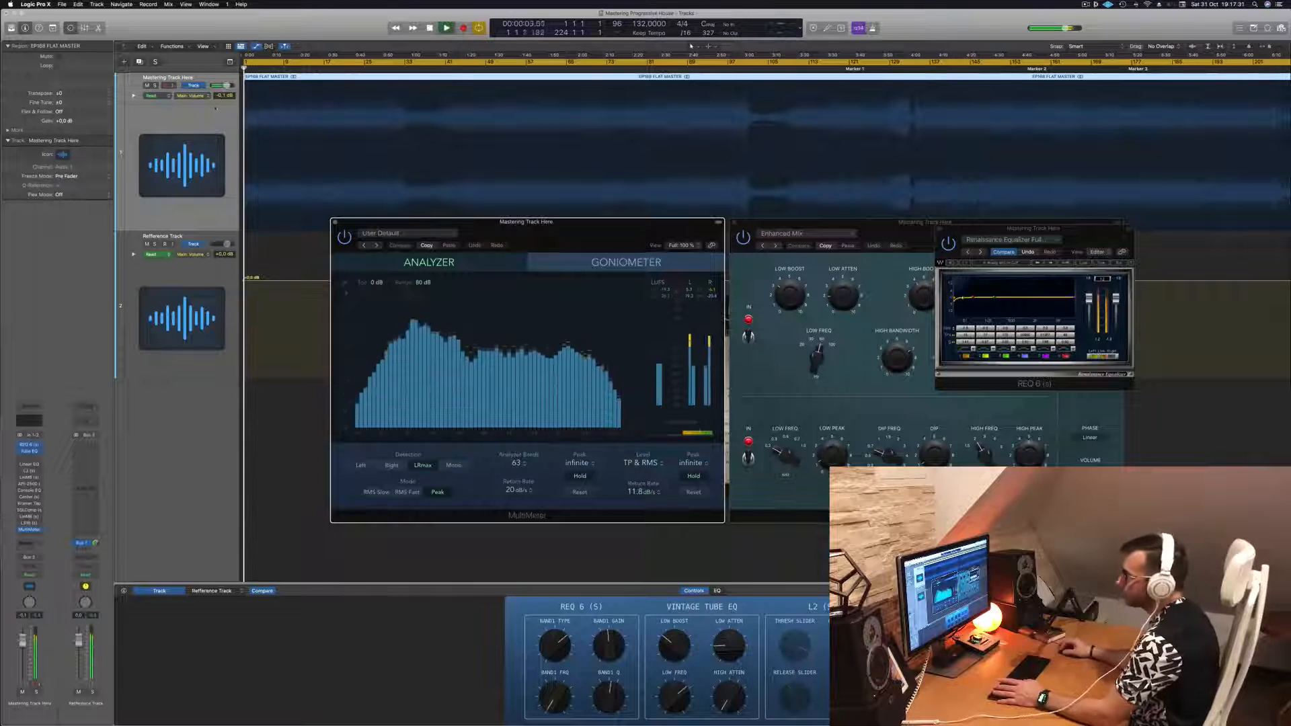
click(189, 126)
key(space)
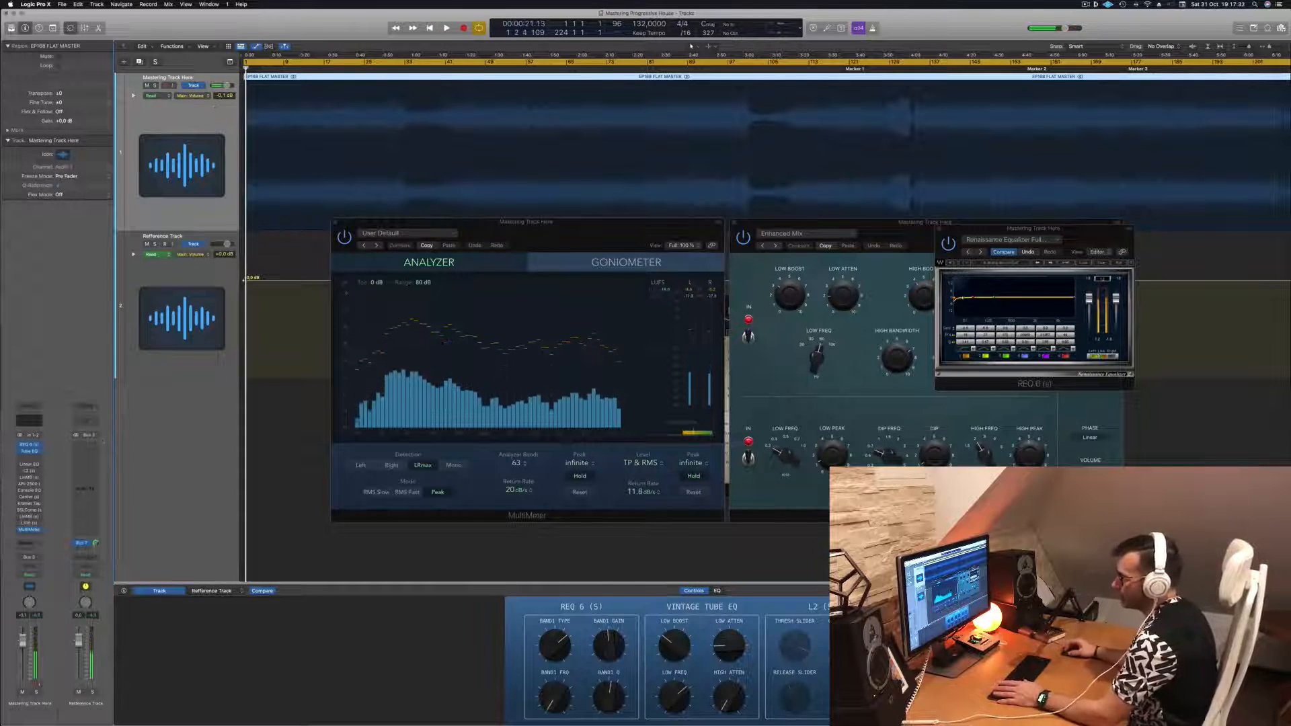
key(space)
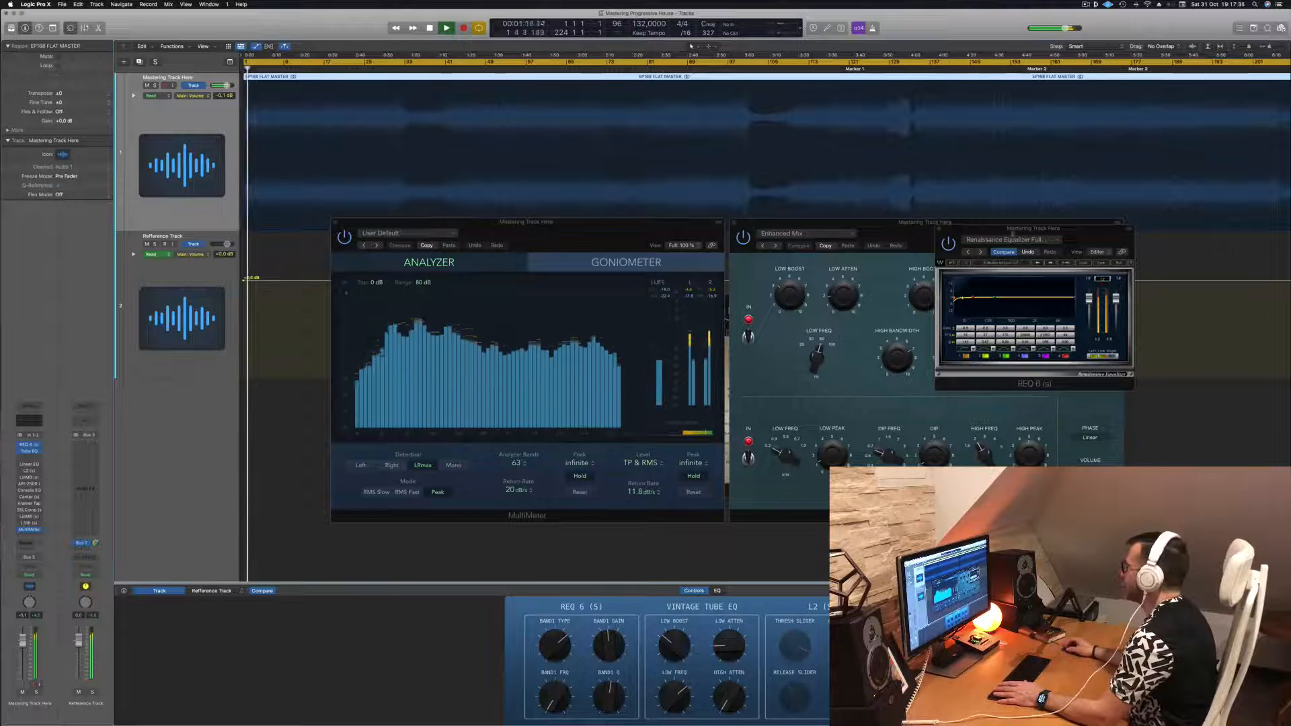
- Move the REQ 6 window over the MultiMeter and toggle the Vintage Tube EQ's bypass to compare the sound
drag(990, 244, 428, 221)
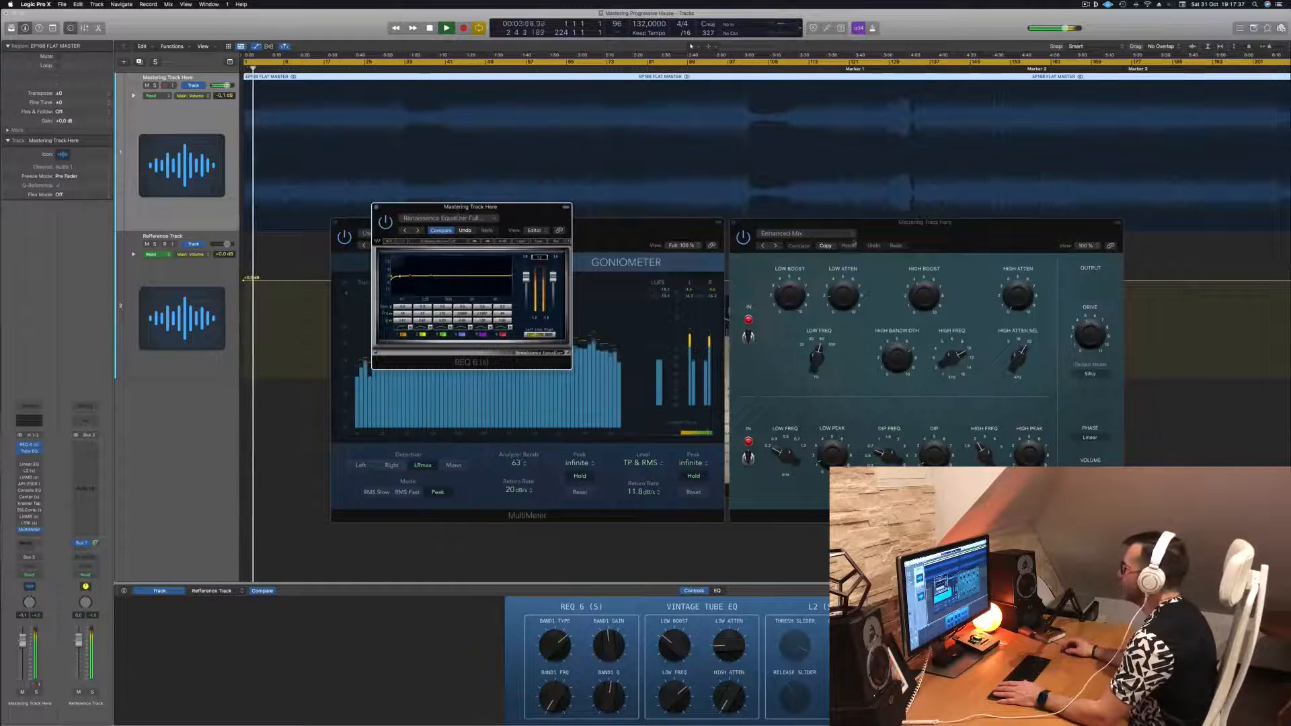
click(743, 237)
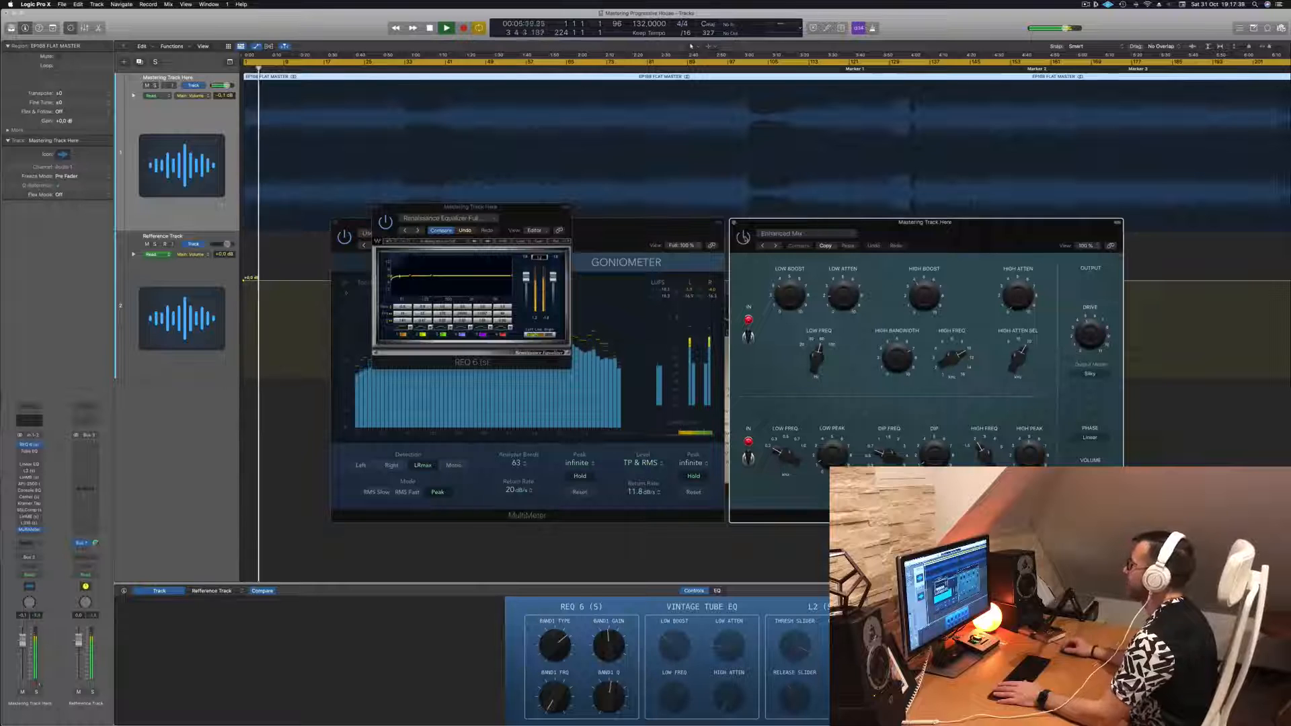
click(743, 236)
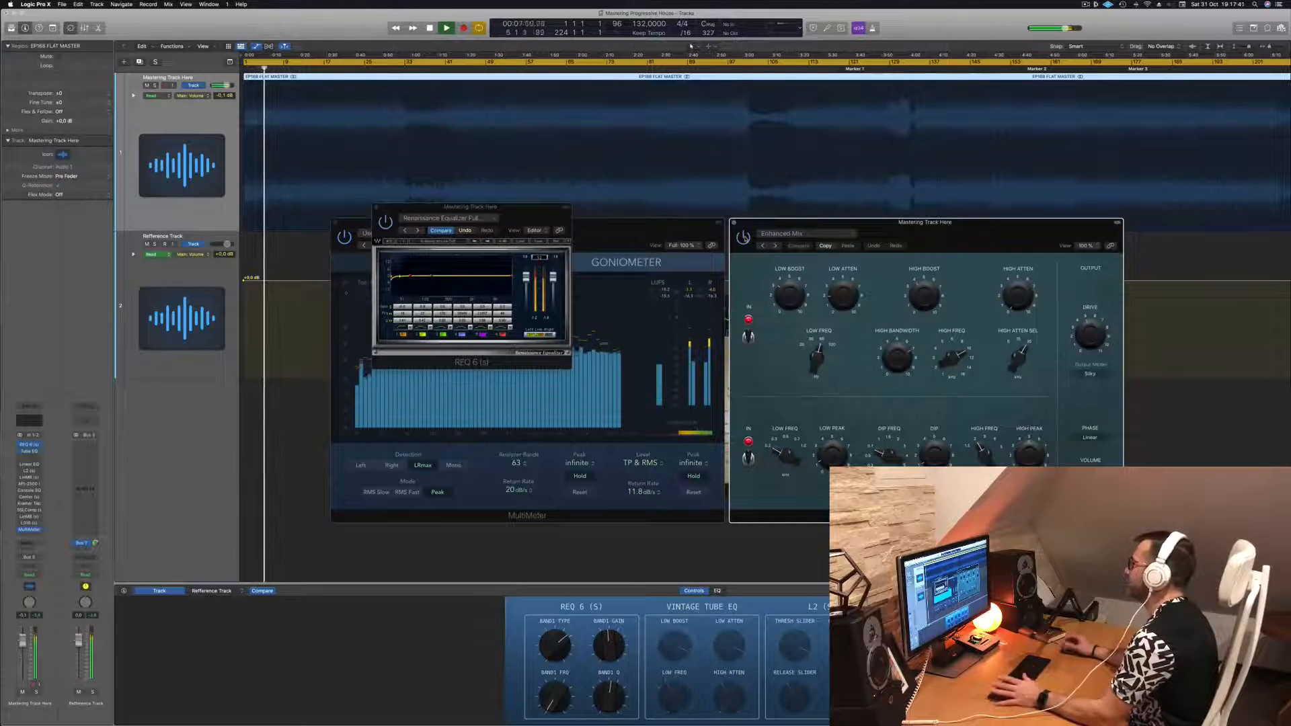
click(744, 238)
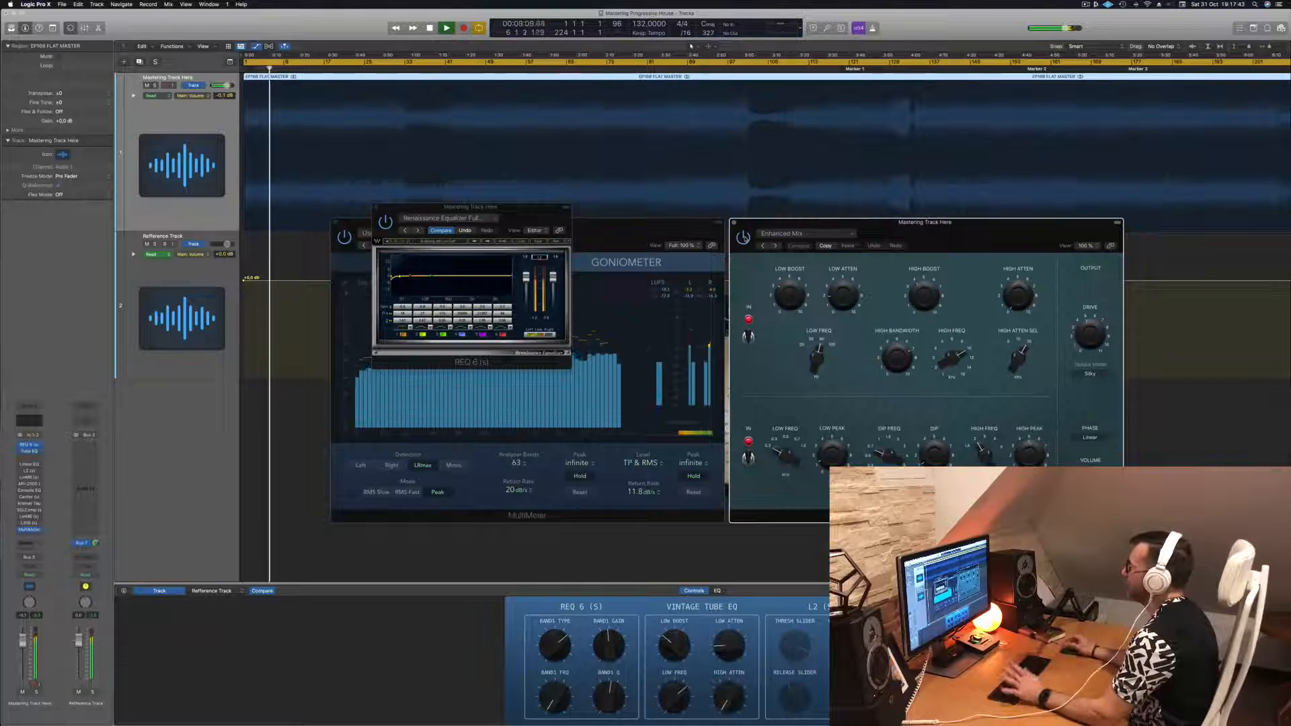
- Close the Vintage Tube EQ window and move the REQ 6 window clear of the MultiMeter
drag(941, 240, 948, 243)
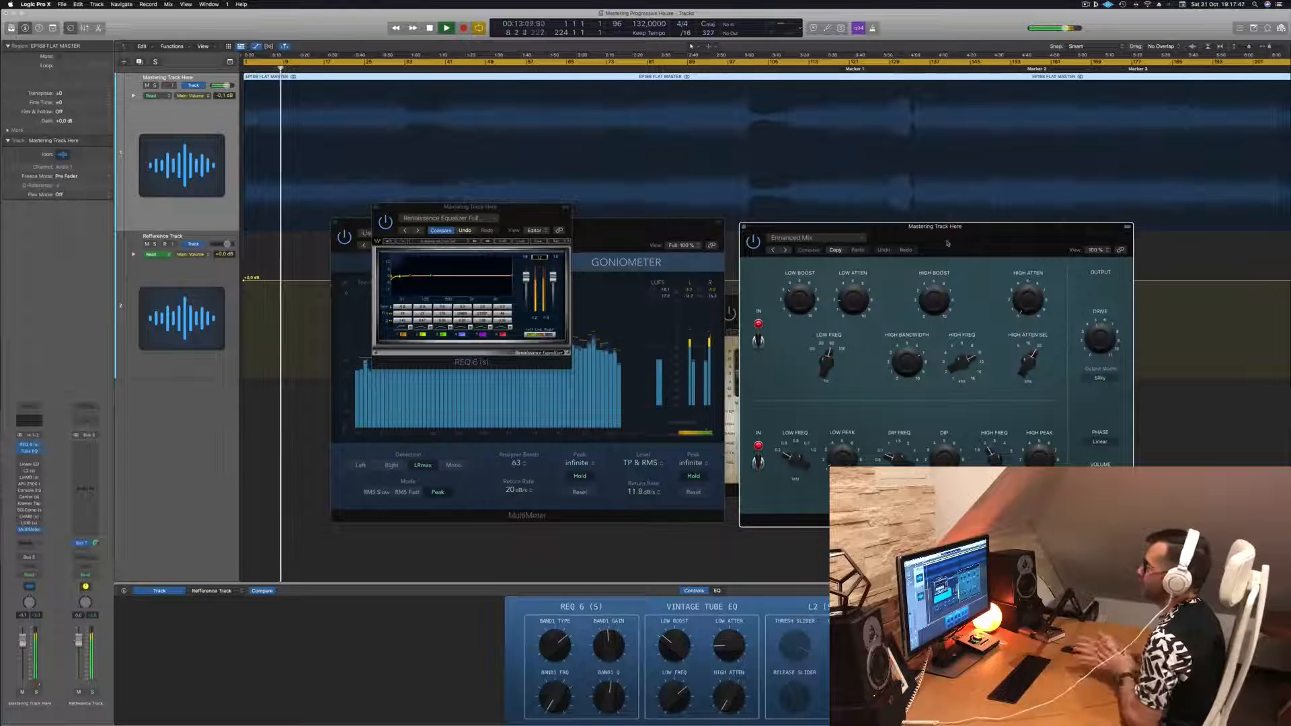
drag(948, 243, 951, 245)
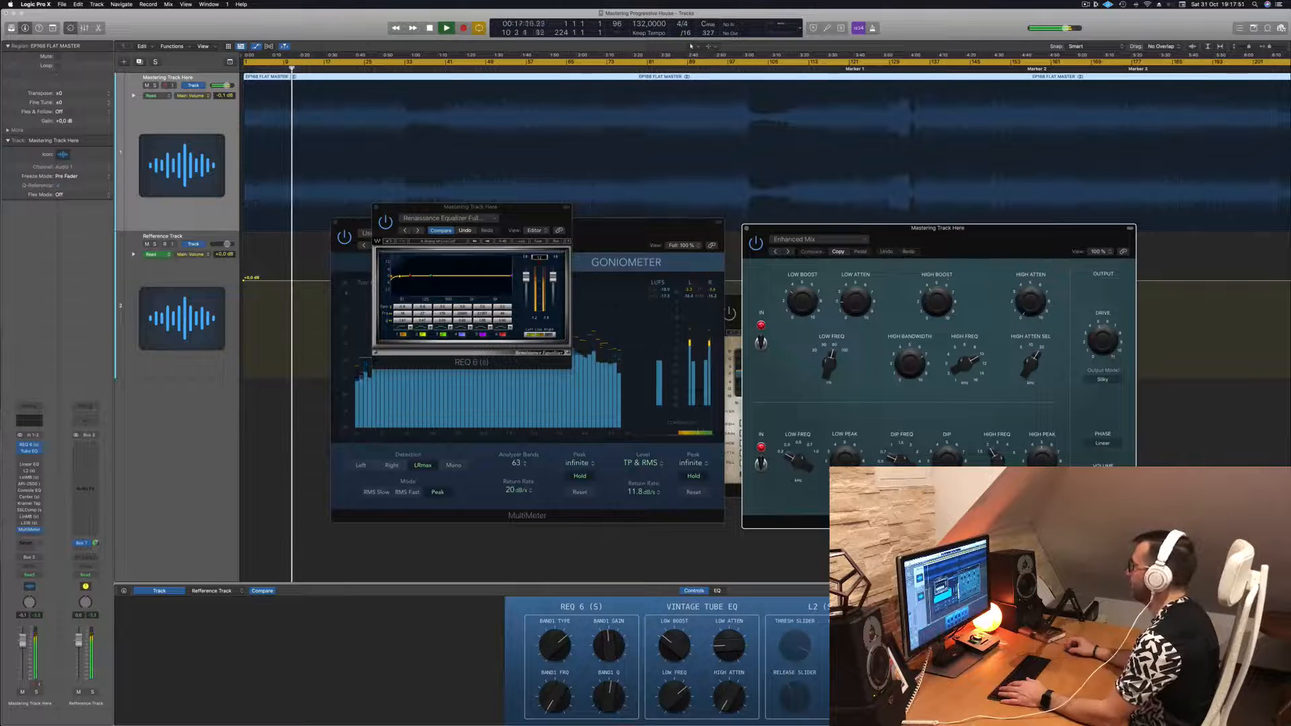
click(747, 230)
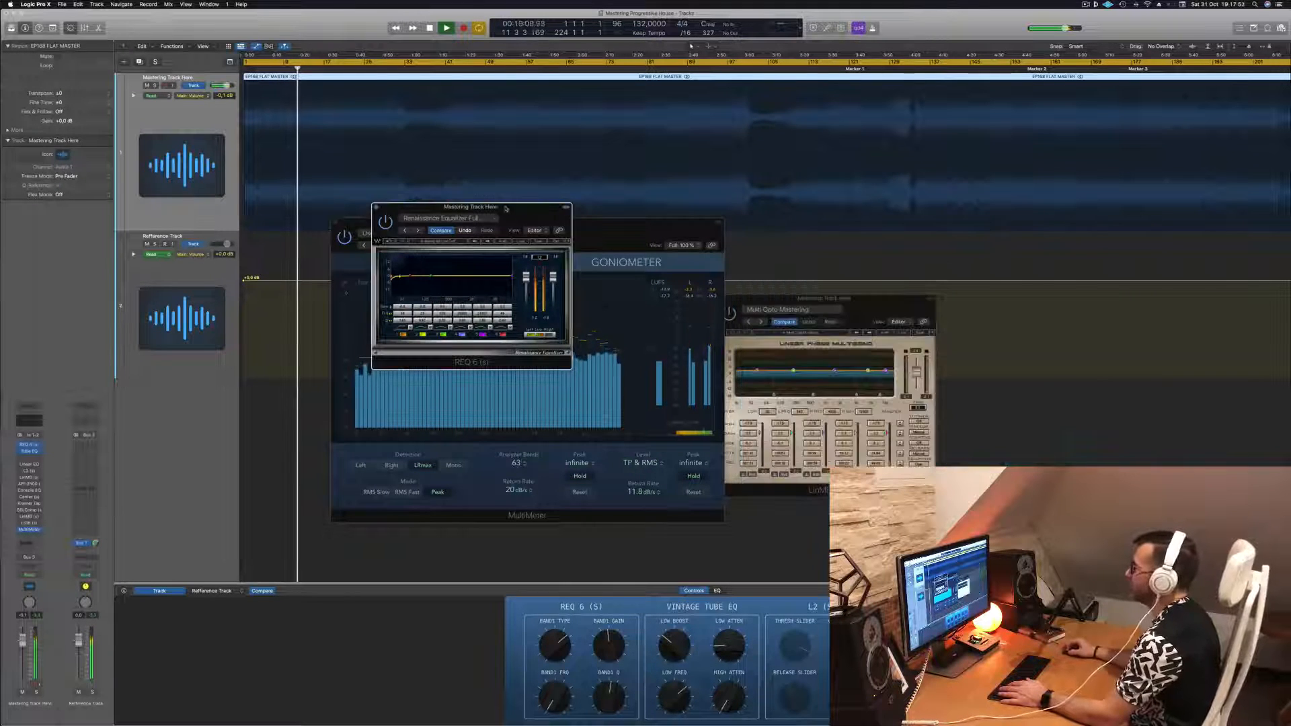
drag(470, 207, 795, 201)
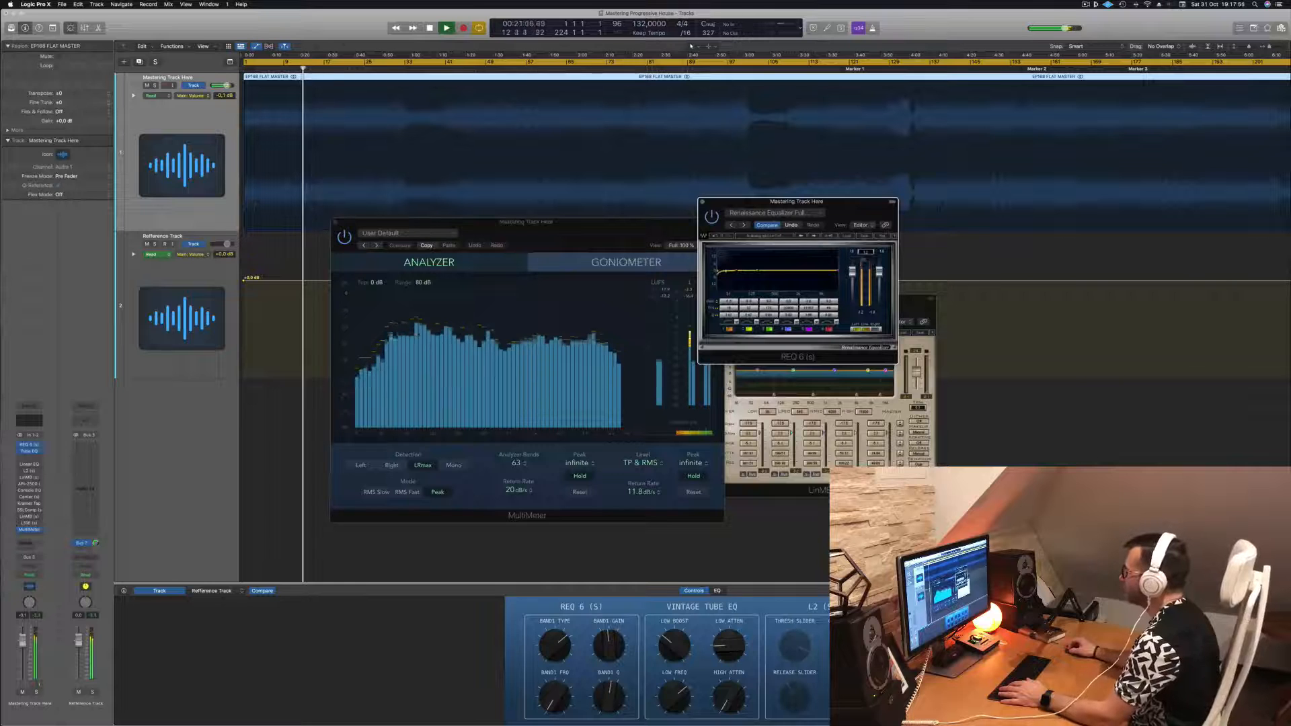
drag(888, 215, 980, 220)
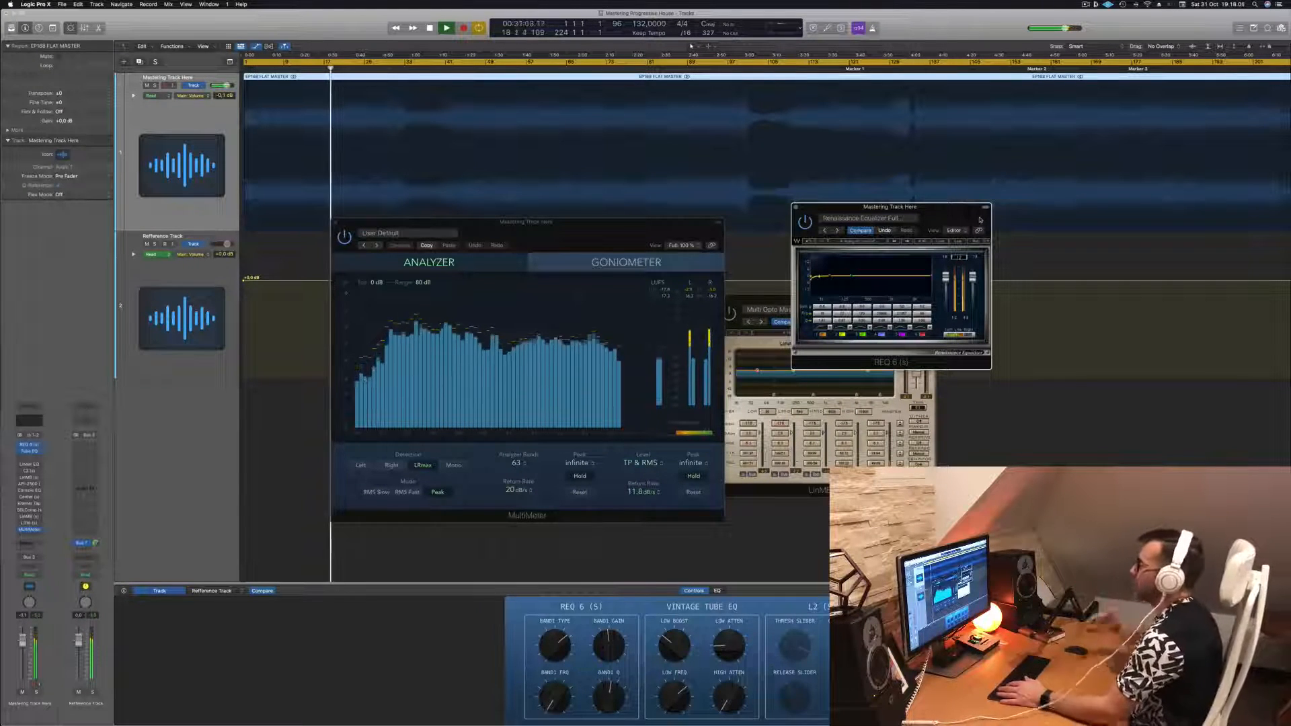
- Rearrange the plug-in windows with the REQ 6 and MultiMeter on opposite sides of the Linear Phase Multiband
click(170, 121)
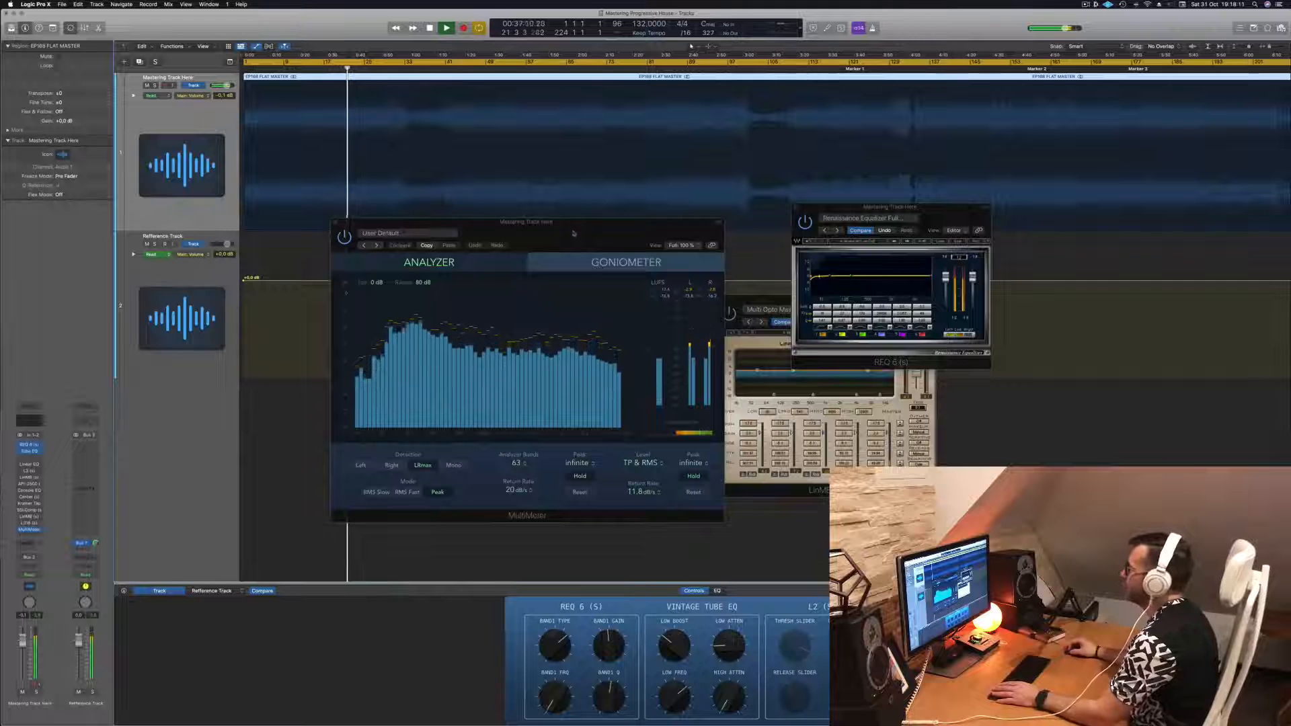
drag(574, 232, 1141, 222)
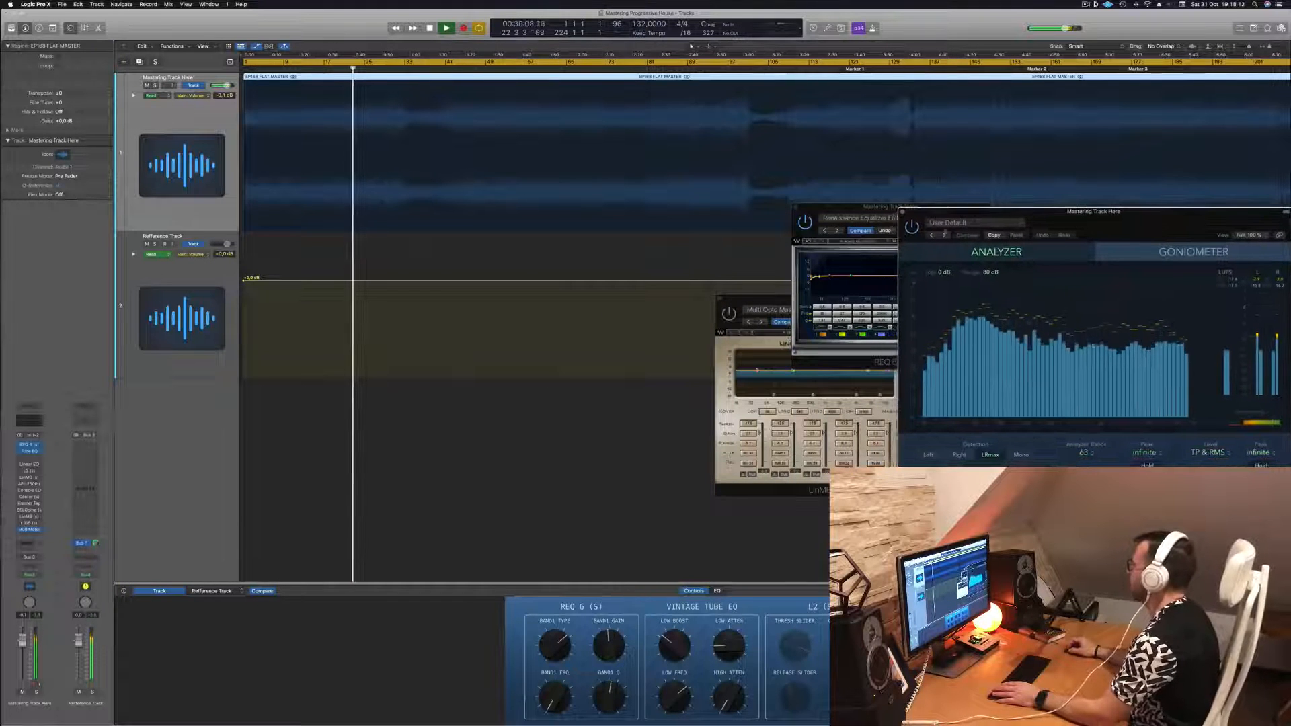
drag(852, 210, 571, 227)
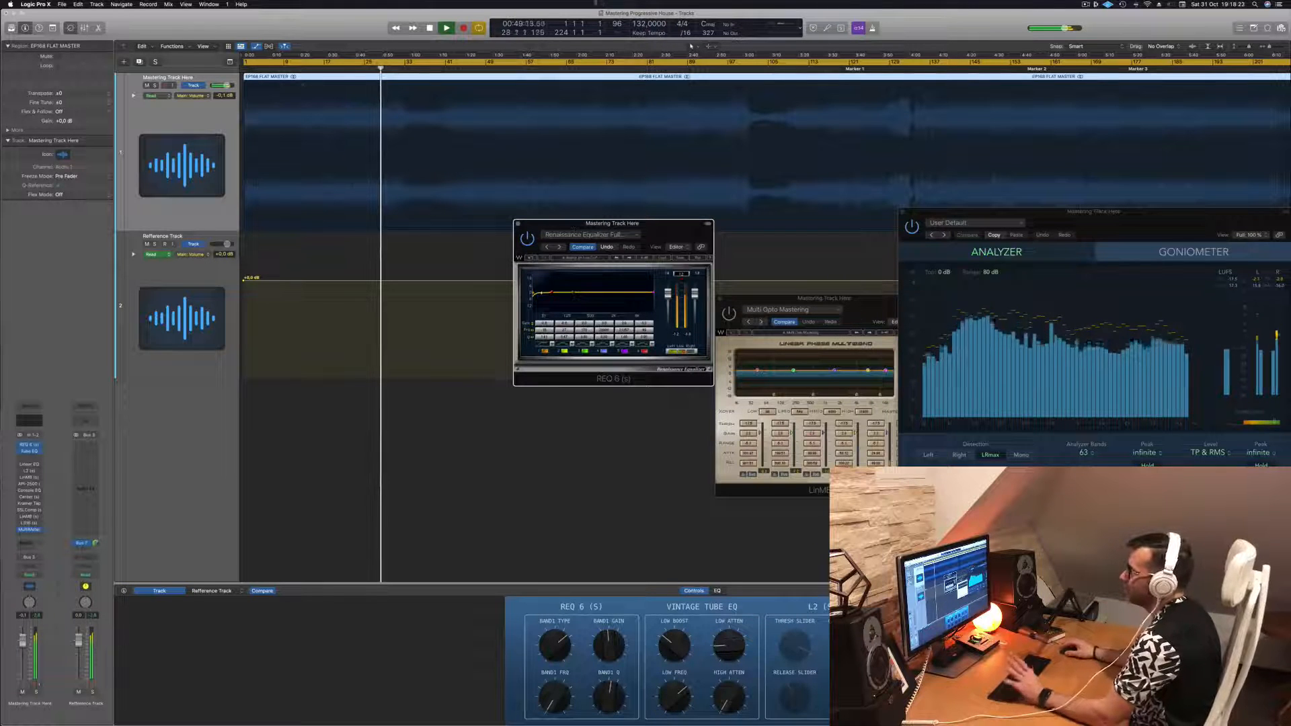
- Stop playback and set the start of the cycle range to bar 49
click(193, 115)
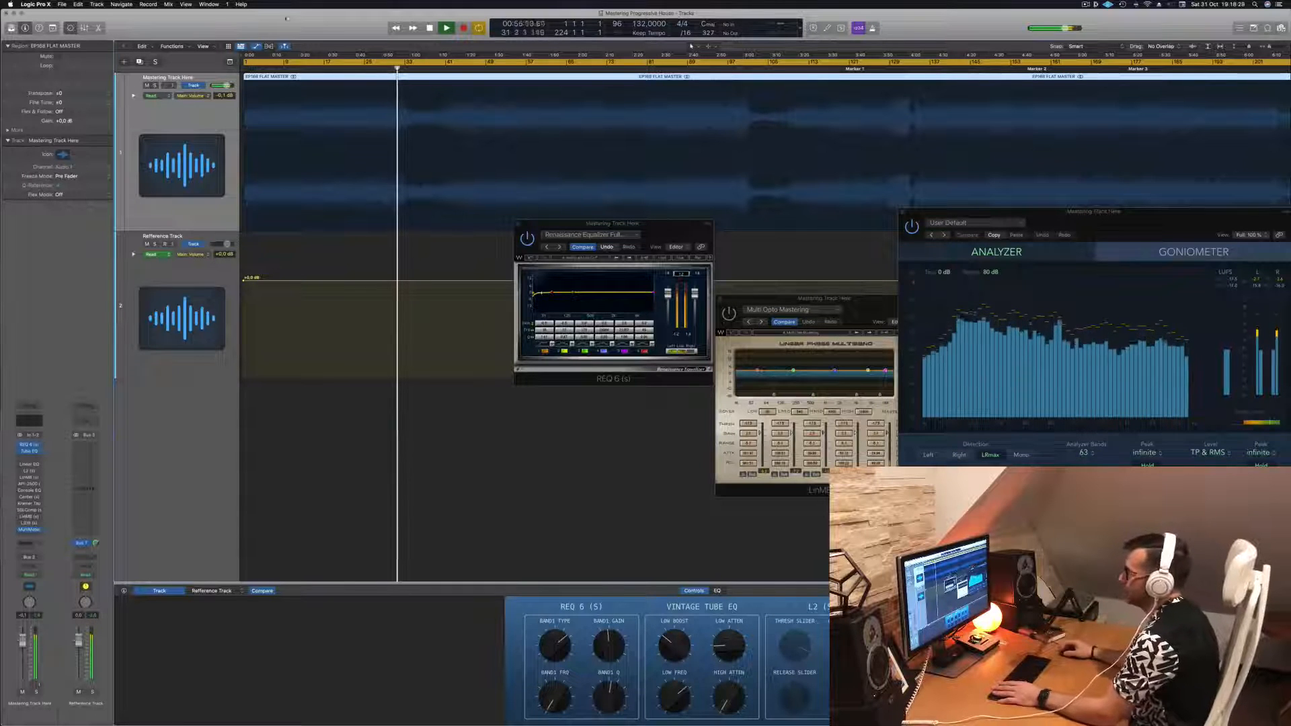
key(space)
key(c)
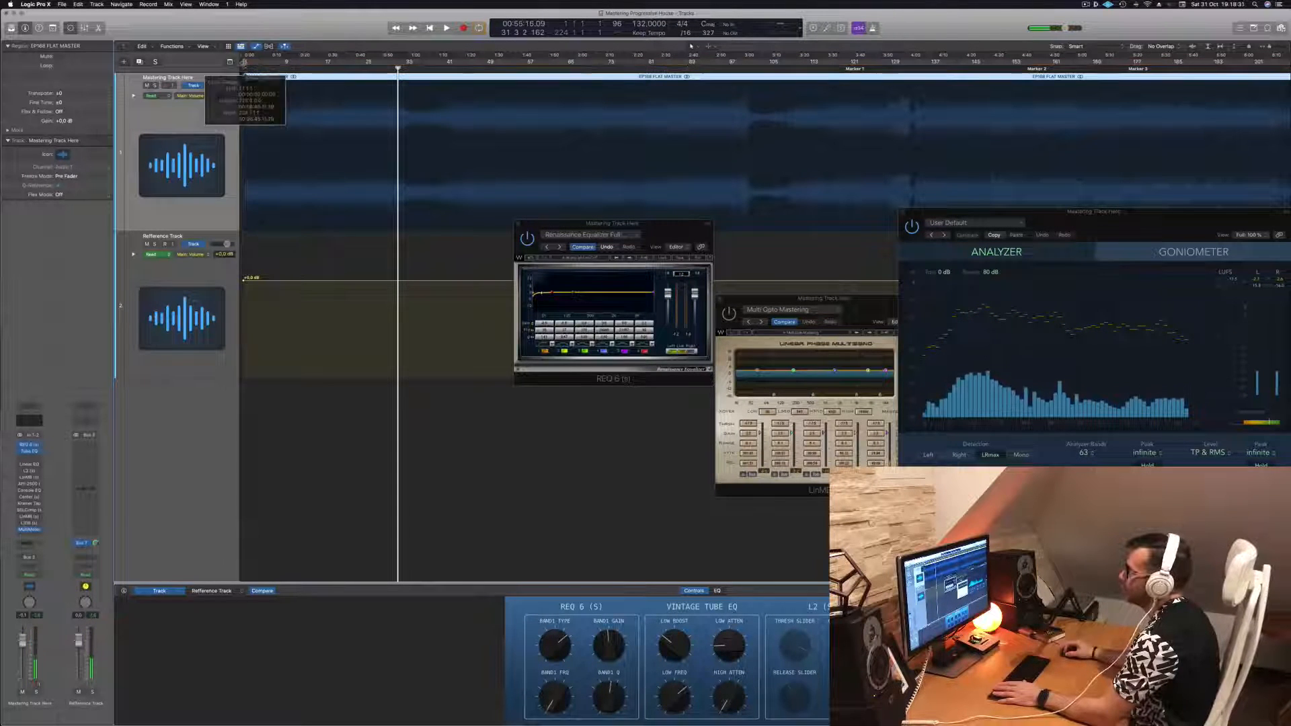
drag(246, 64, 485, 62)
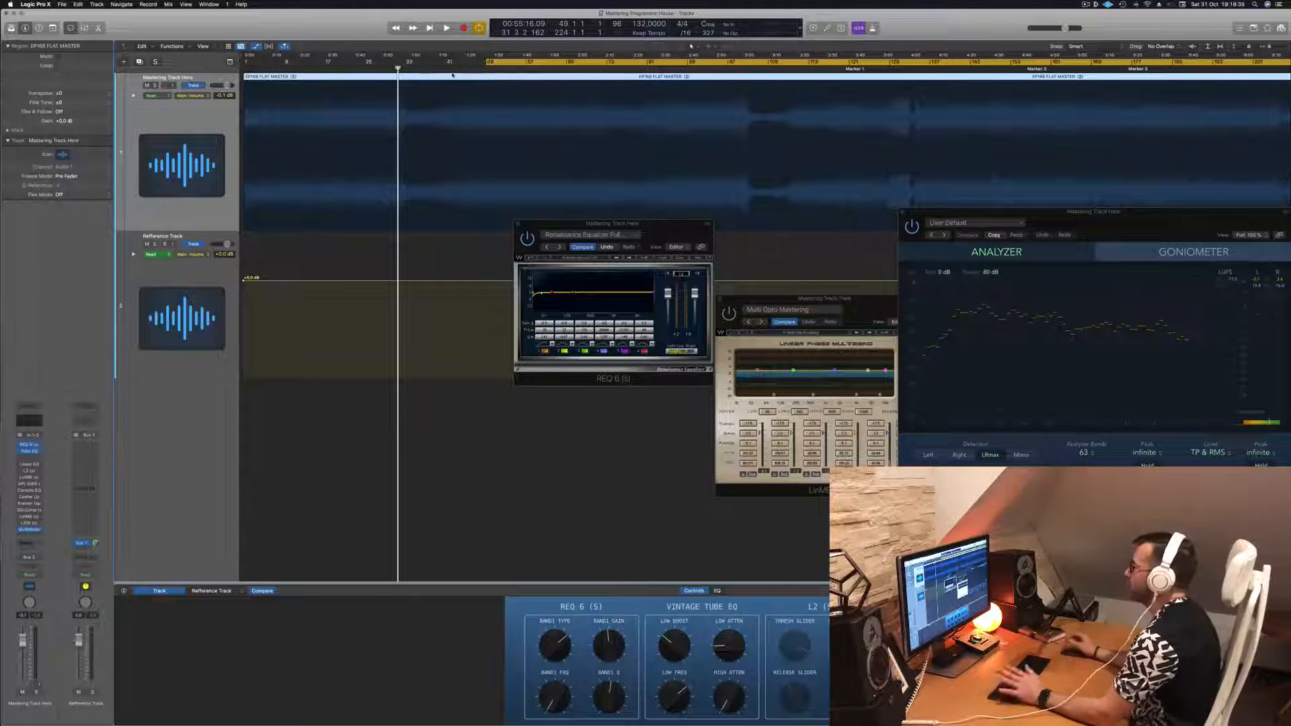
- Play the track from bar 49, stopping and restarting it to check its spectrum and levels on the MultiMeter
key(space)
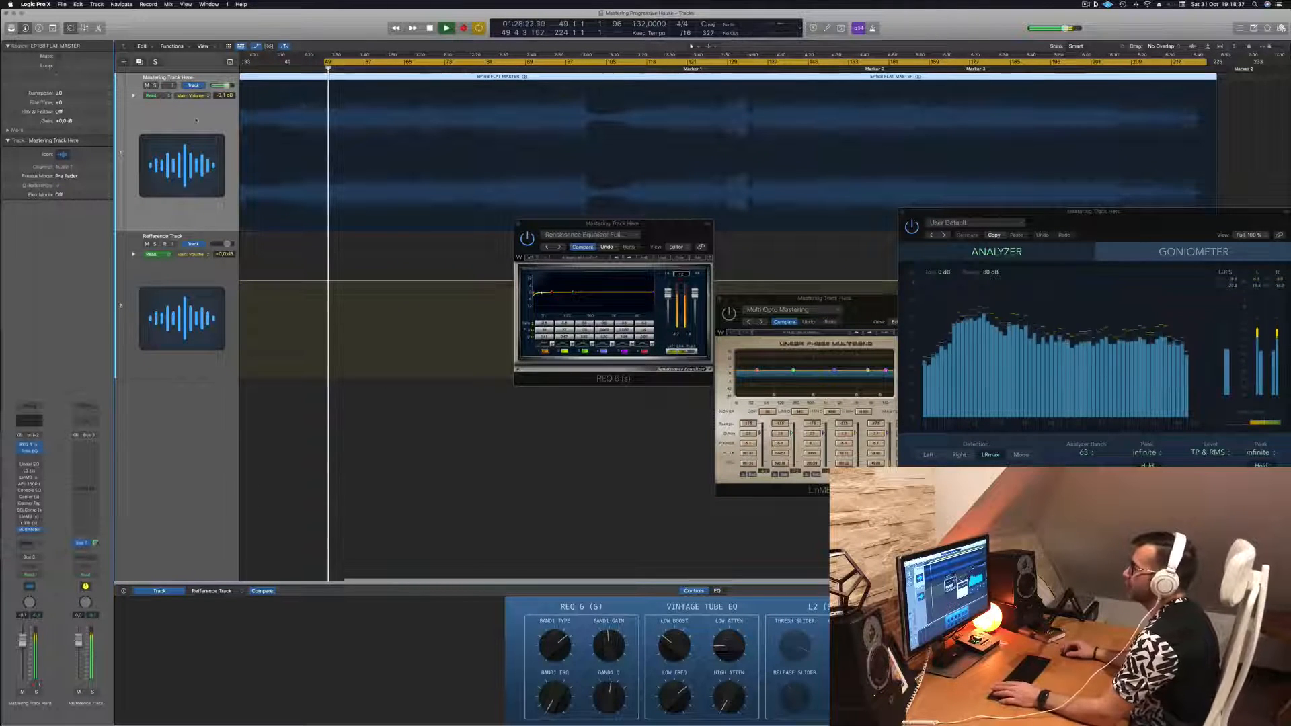
key(space)
key(space)
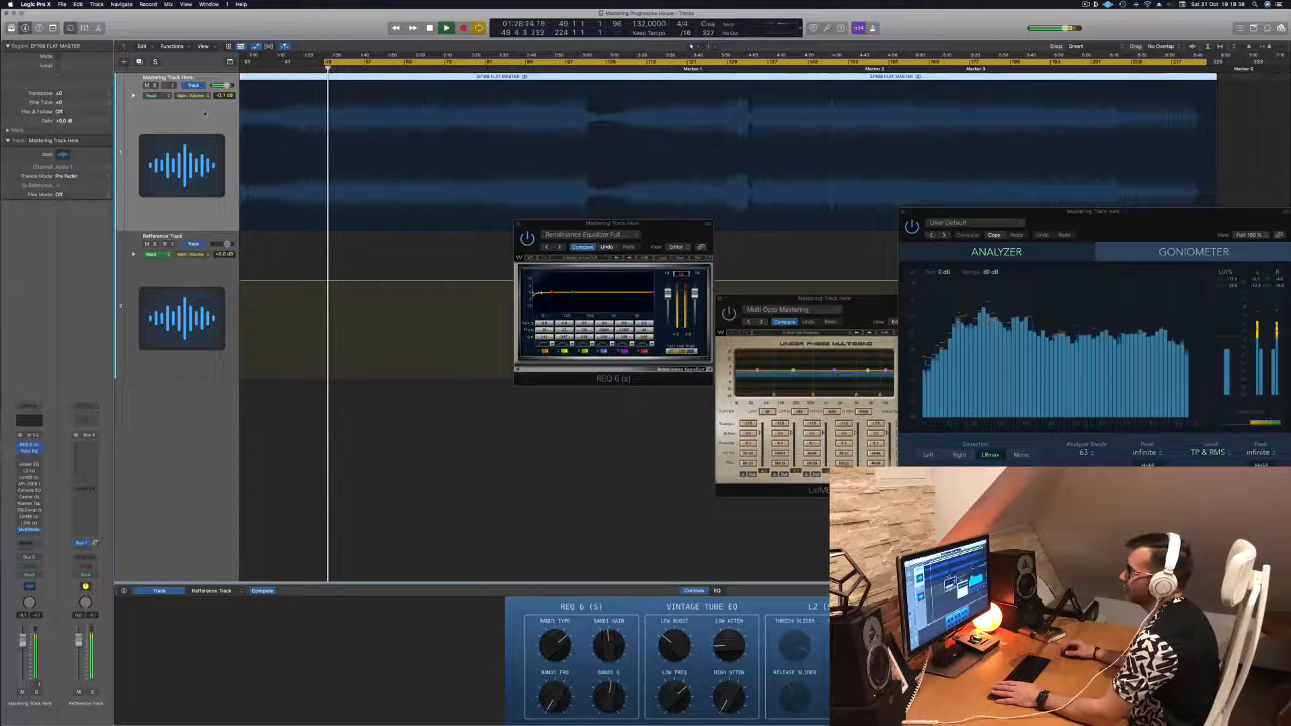
key(space)
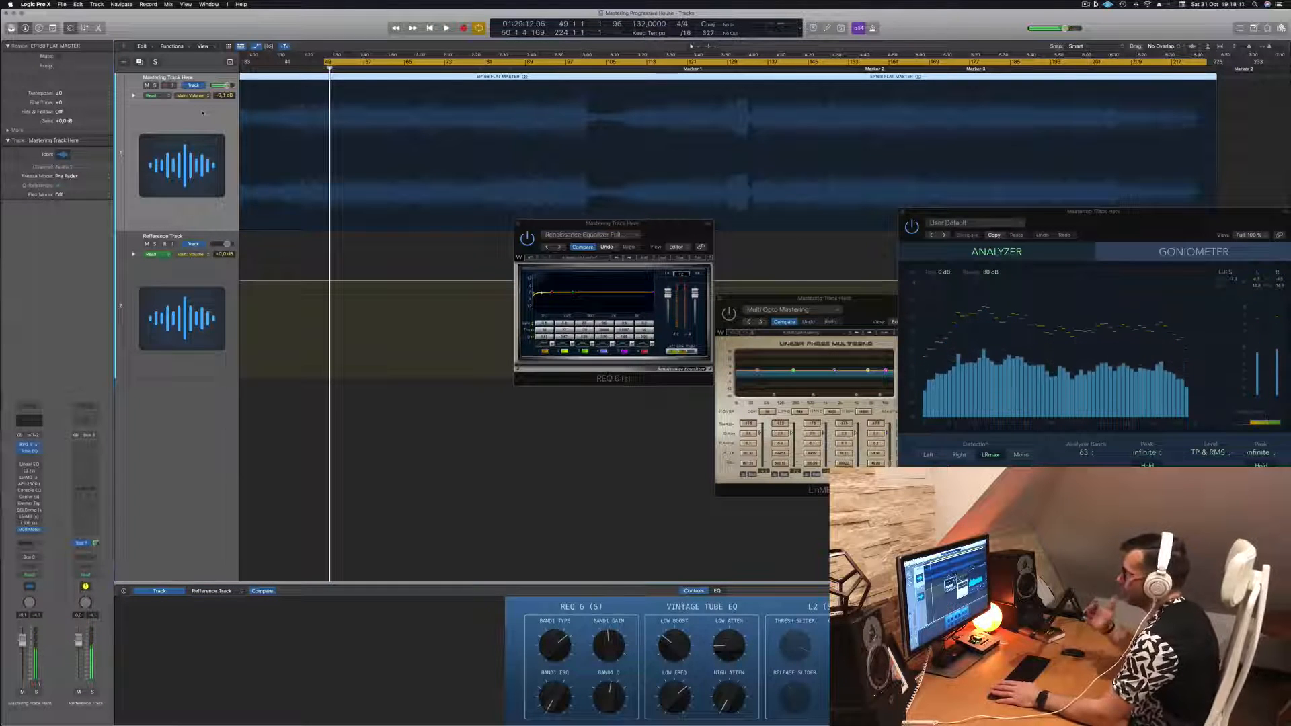
key(space)
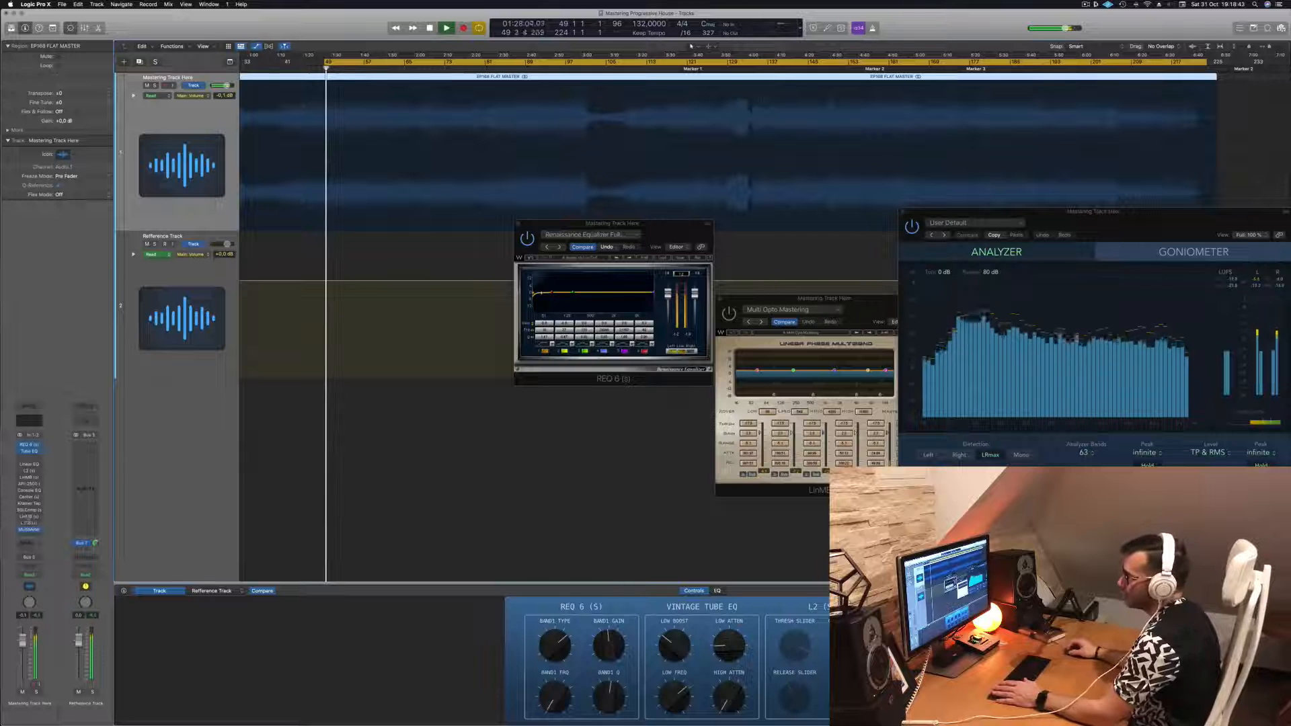
- Open and enable the L2 Ultramaximizer, and fine-tune its threshold while auditioning the breakdown and the drop
click(27, 470)
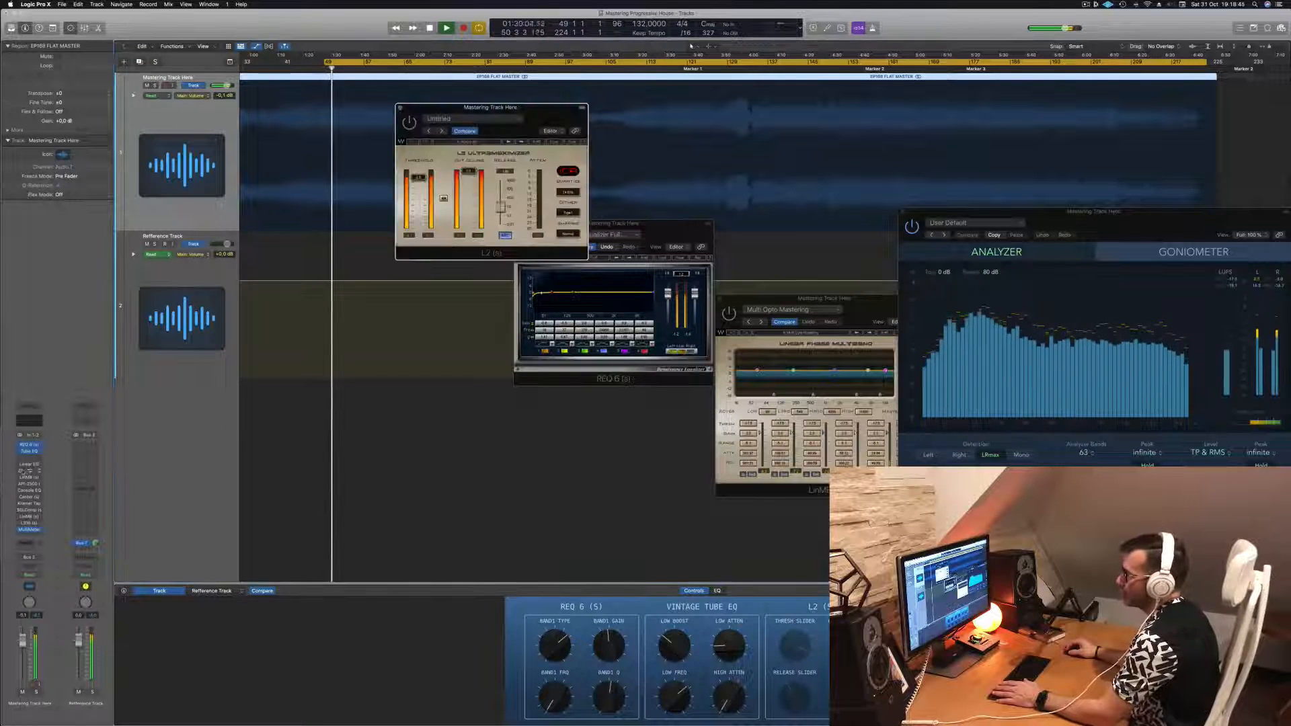
drag(541, 124, 597, 174)
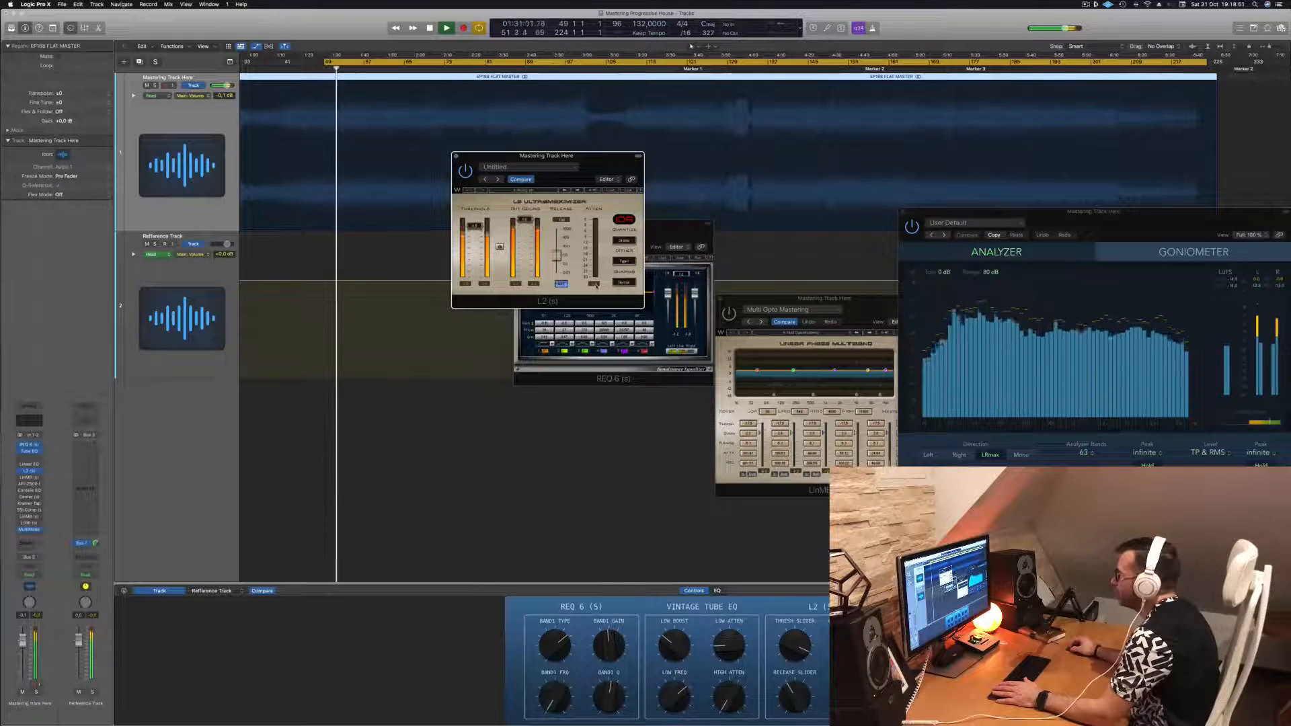
click(576, 68)
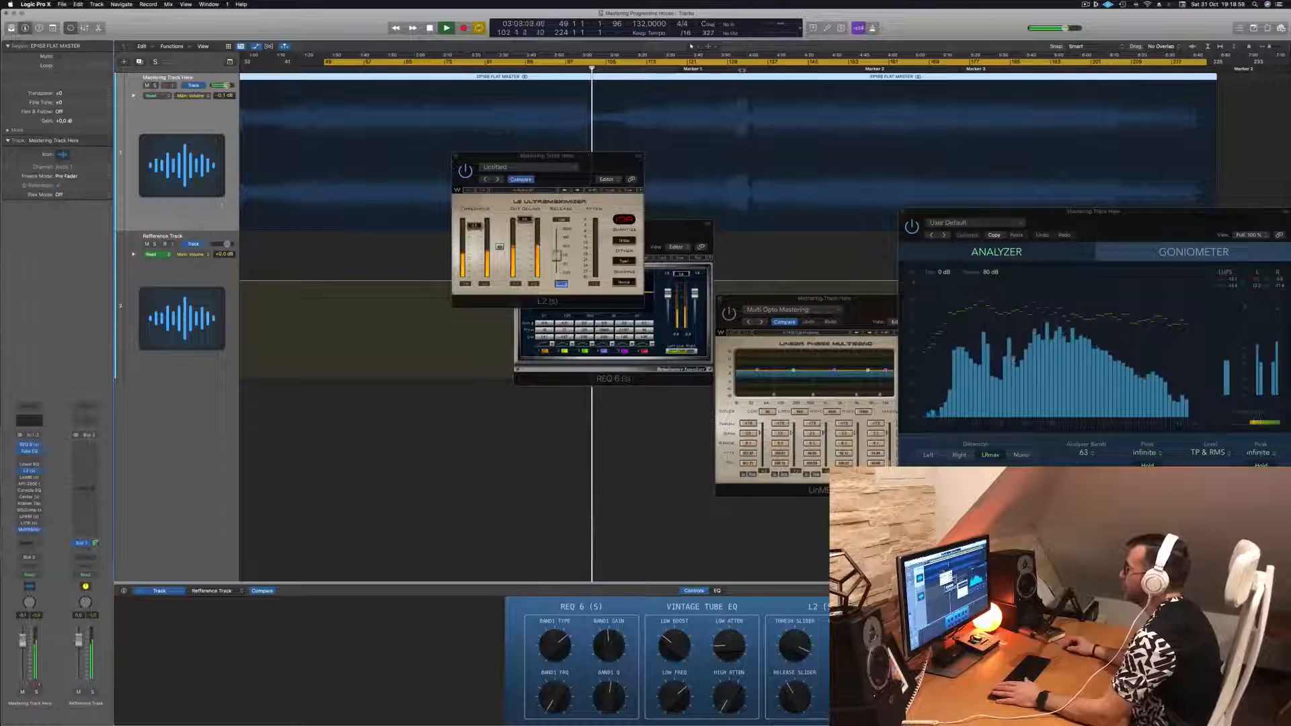
click(742, 68)
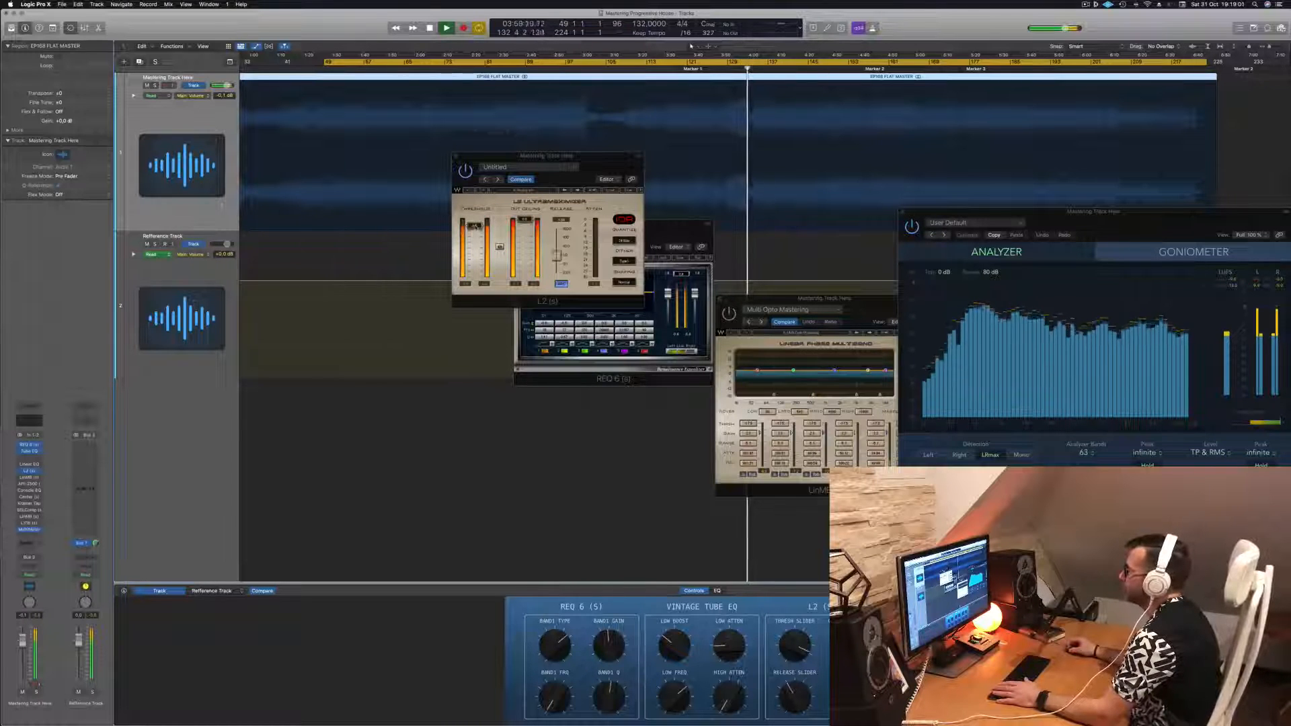
drag(475, 225, 475, 225)
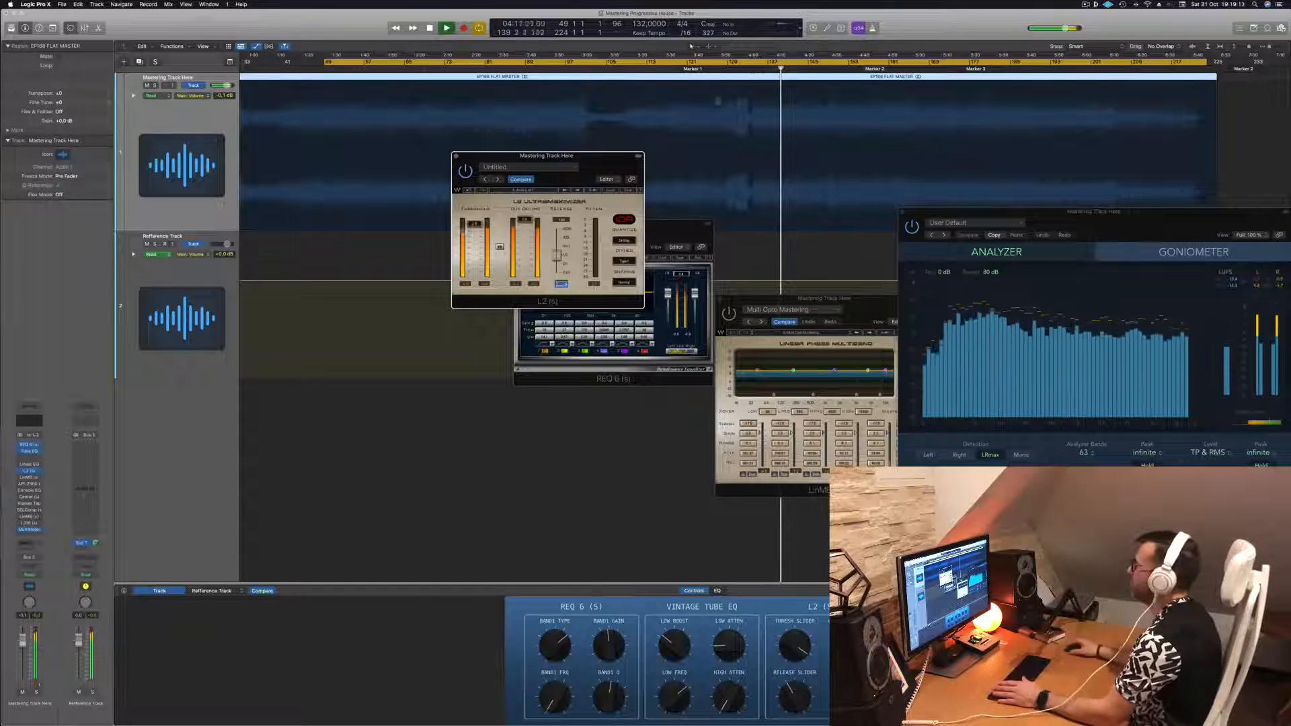
- Move the L2 window closer to the MultiMeter while replaying the breakdown and the loud section just before it
click(577, 69)
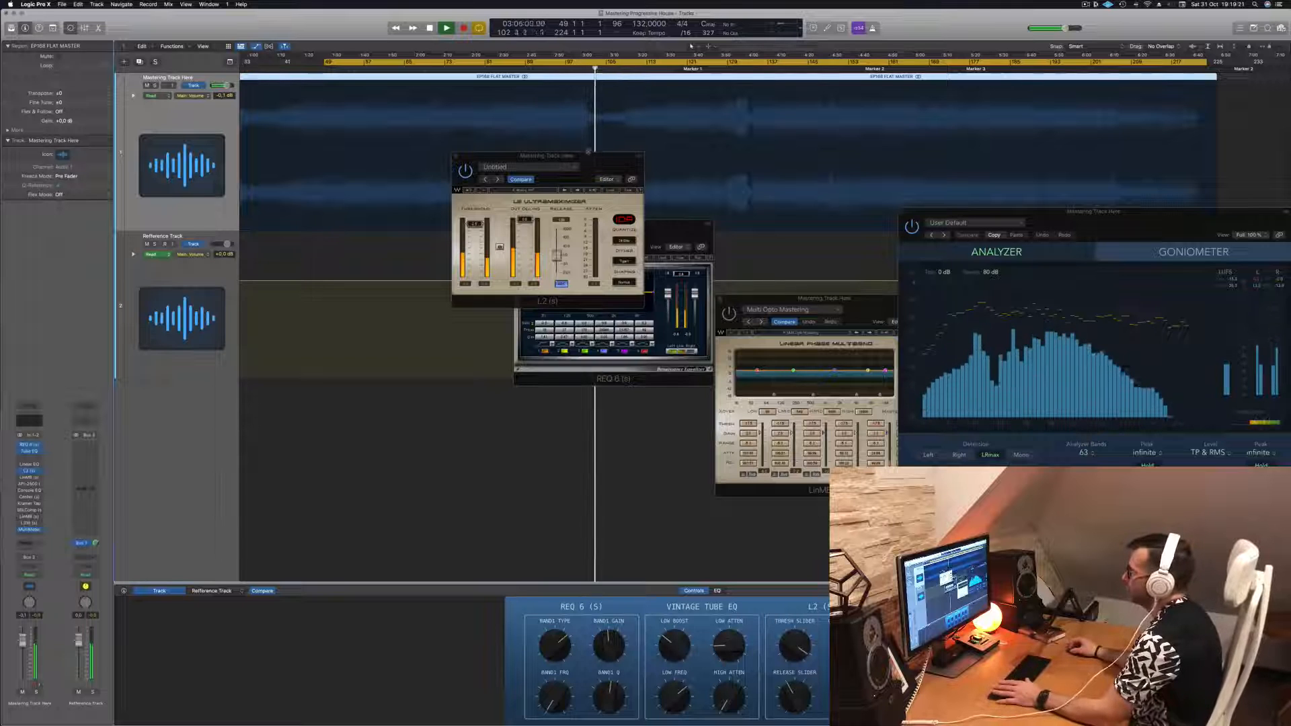
drag(587, 156, 782, 194)
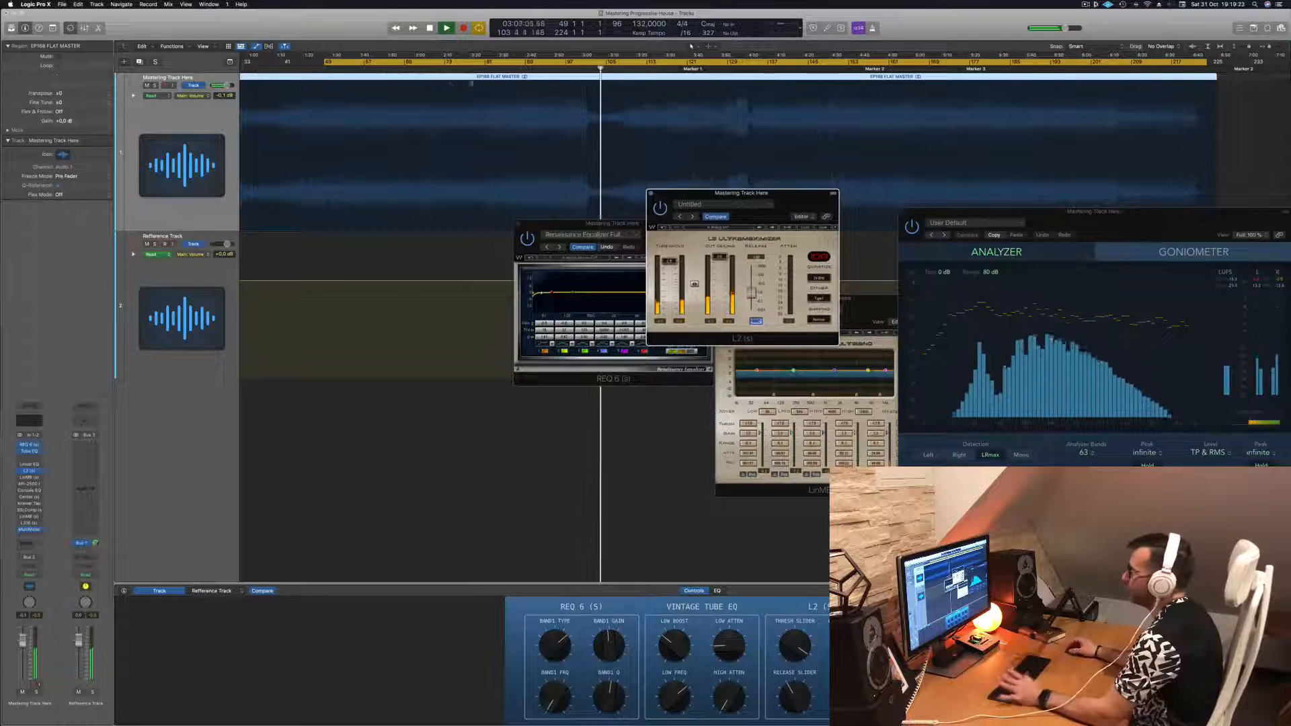
click(557, 69)
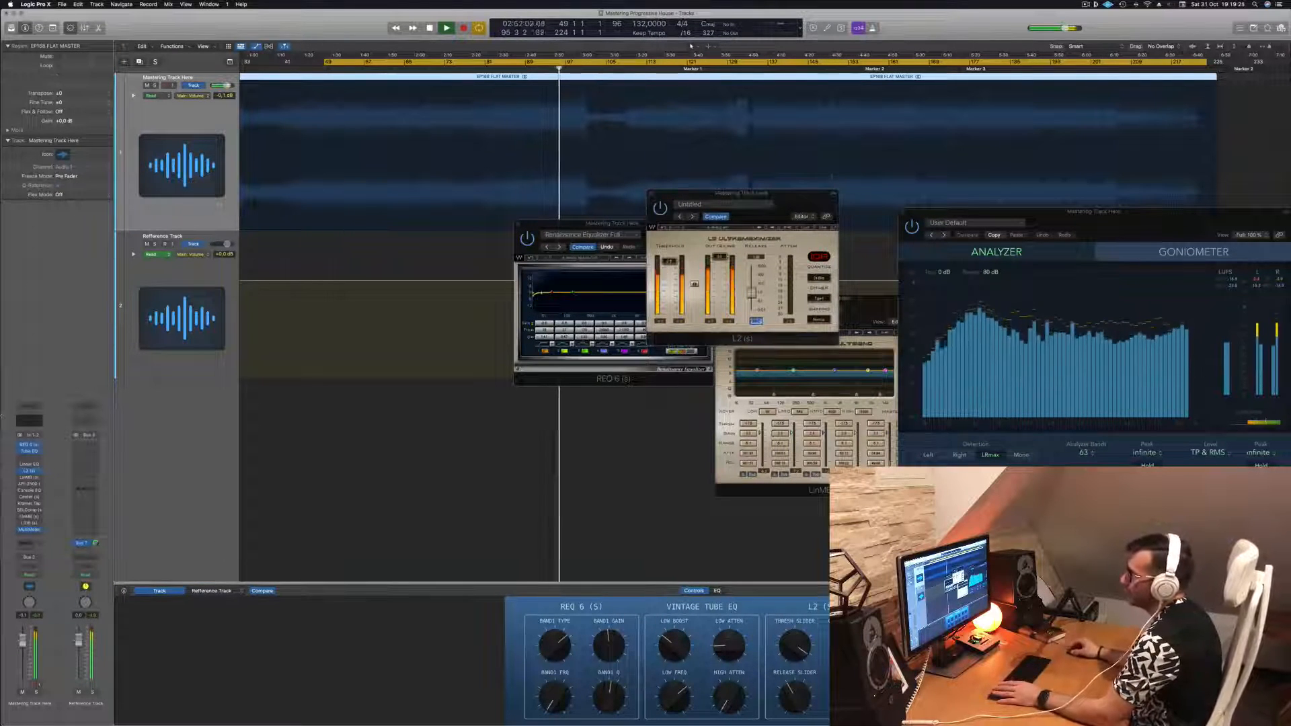
- Open and enable the Linear Phase Multiband with the Adaptive Multi Electro preset, placing its window beside the L2 and replaying from bar 49
click(29, 479)
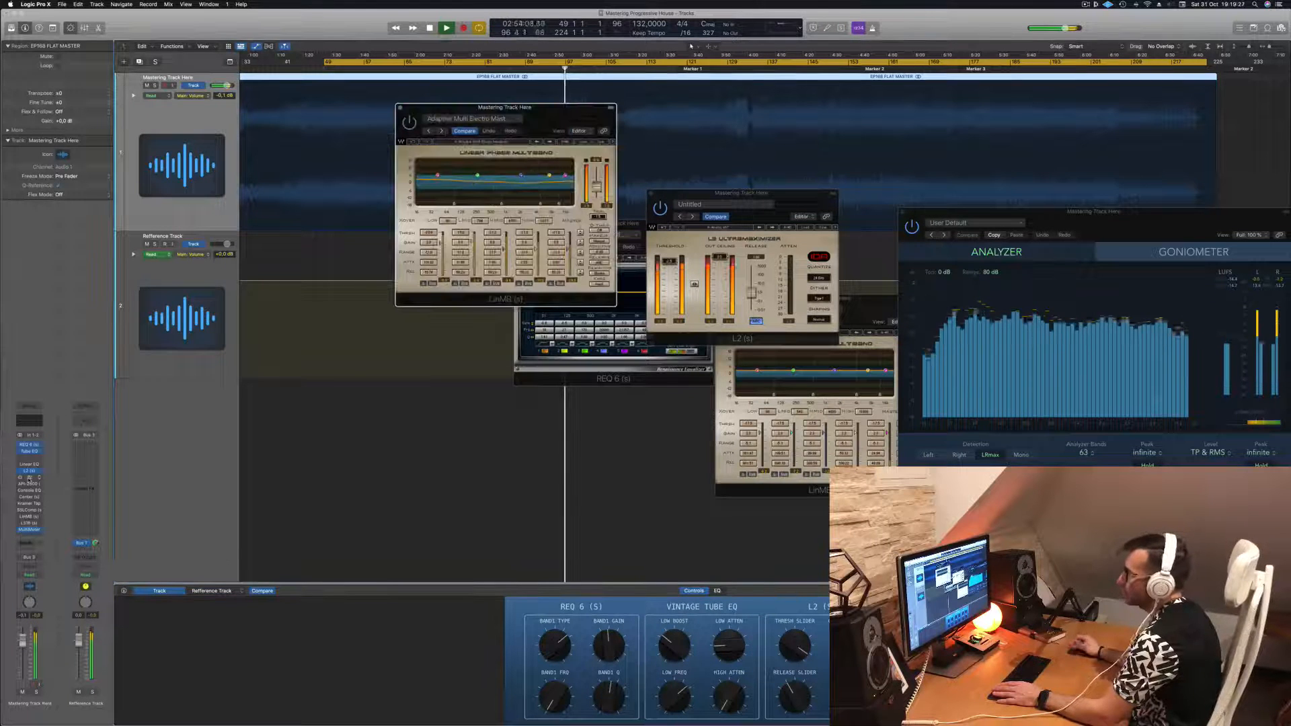
drag(519, 142, 505, 165)
key(Return)
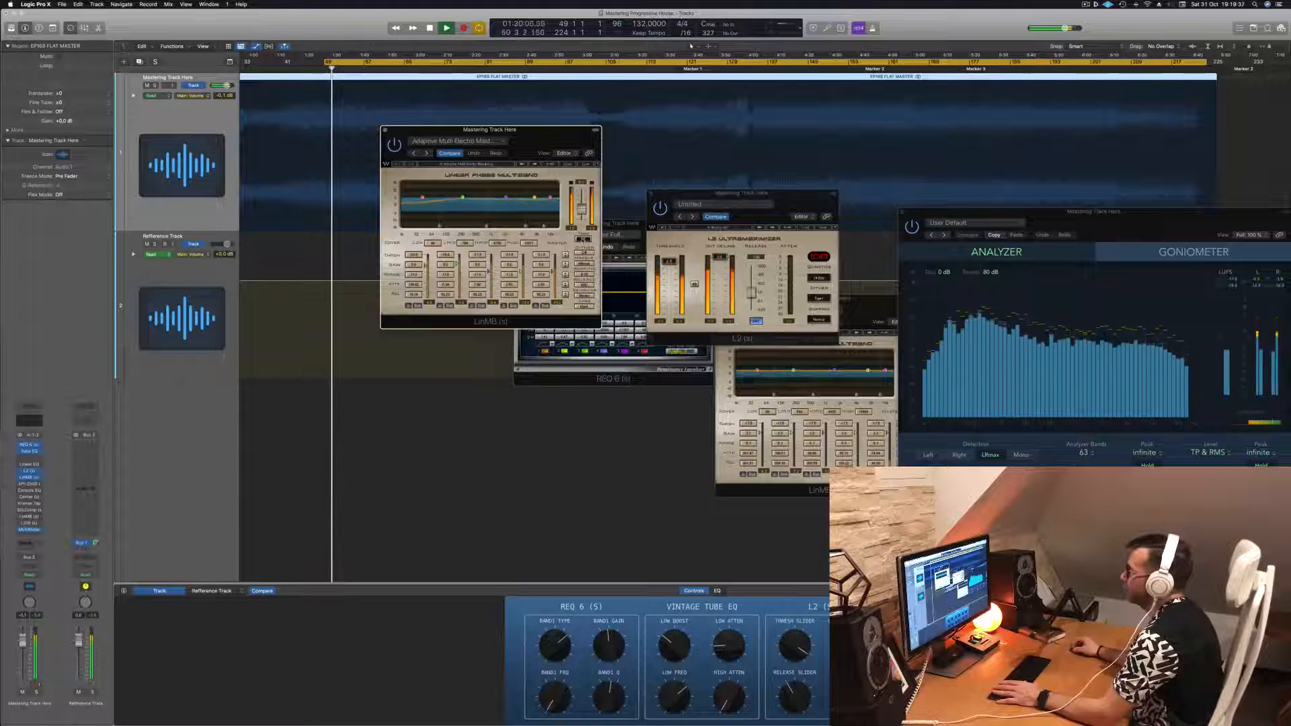
drag(559, 142, 567, 143)
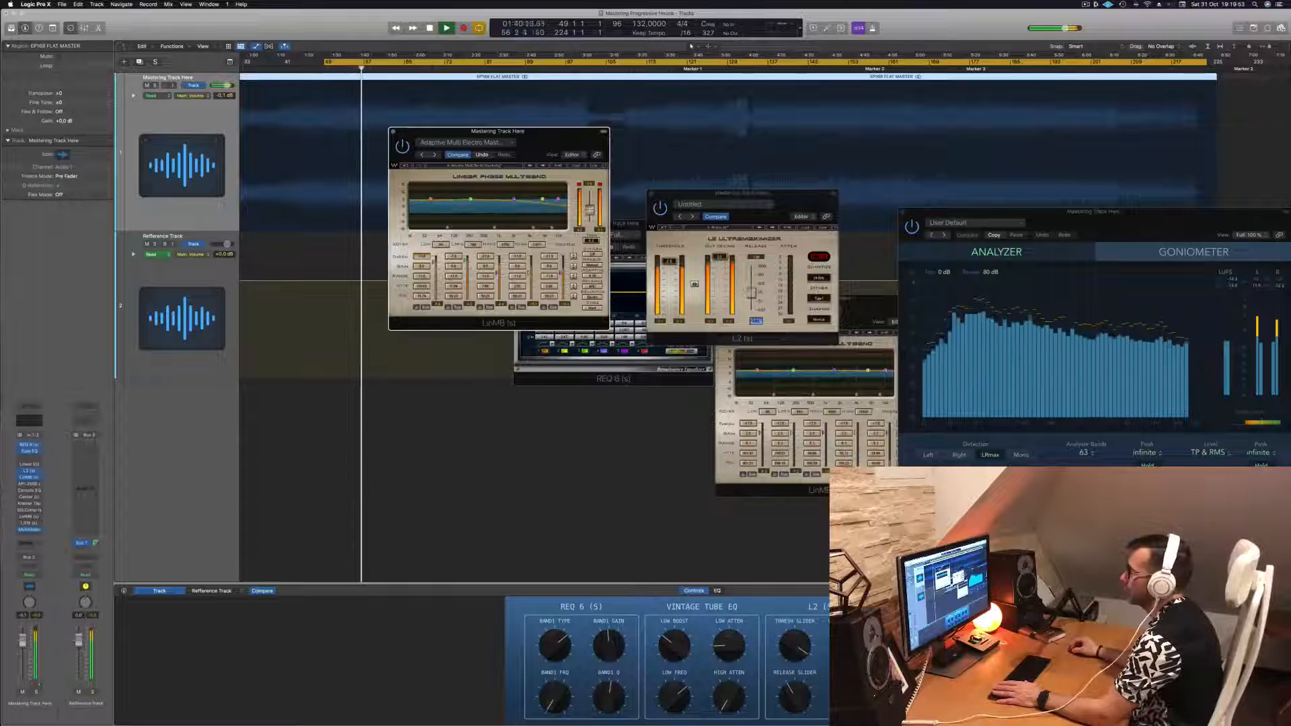
- Audition the Linear Phase Multiband by replaying from bar 49, shifting its window around to keep the L2 in view
key(space)
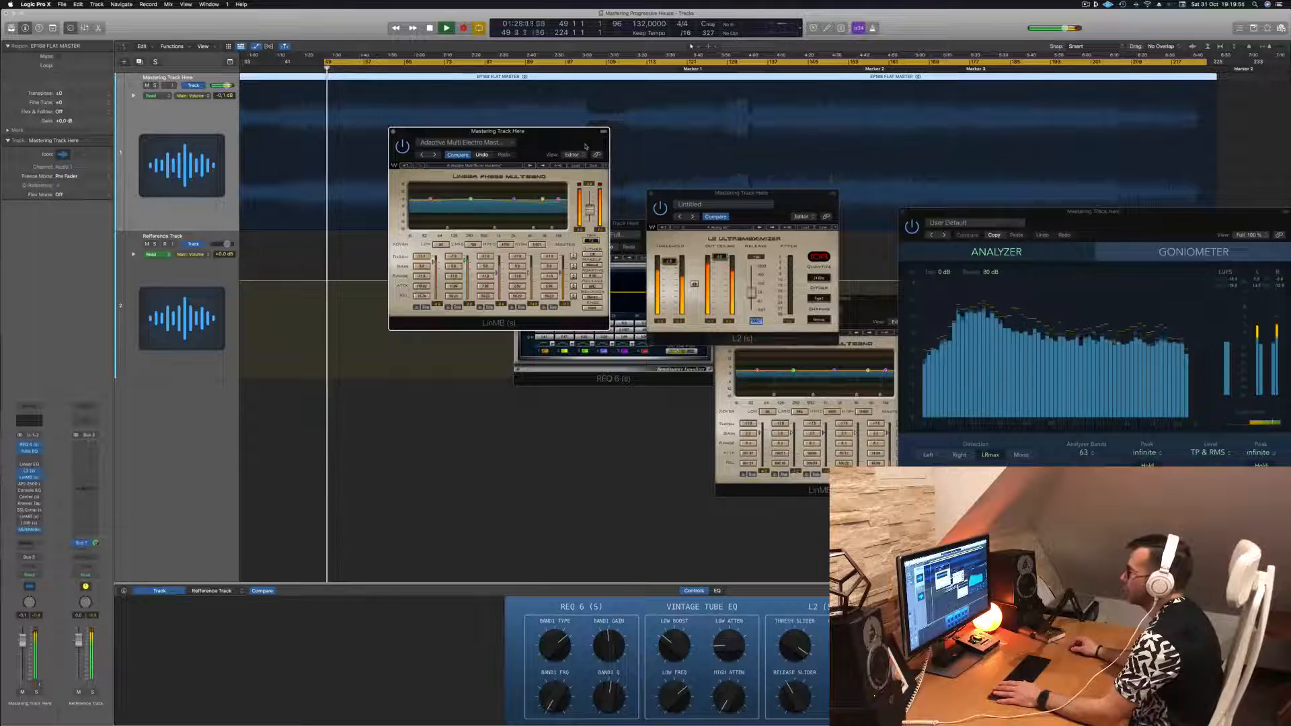
drag(585, 146, 597, 154)
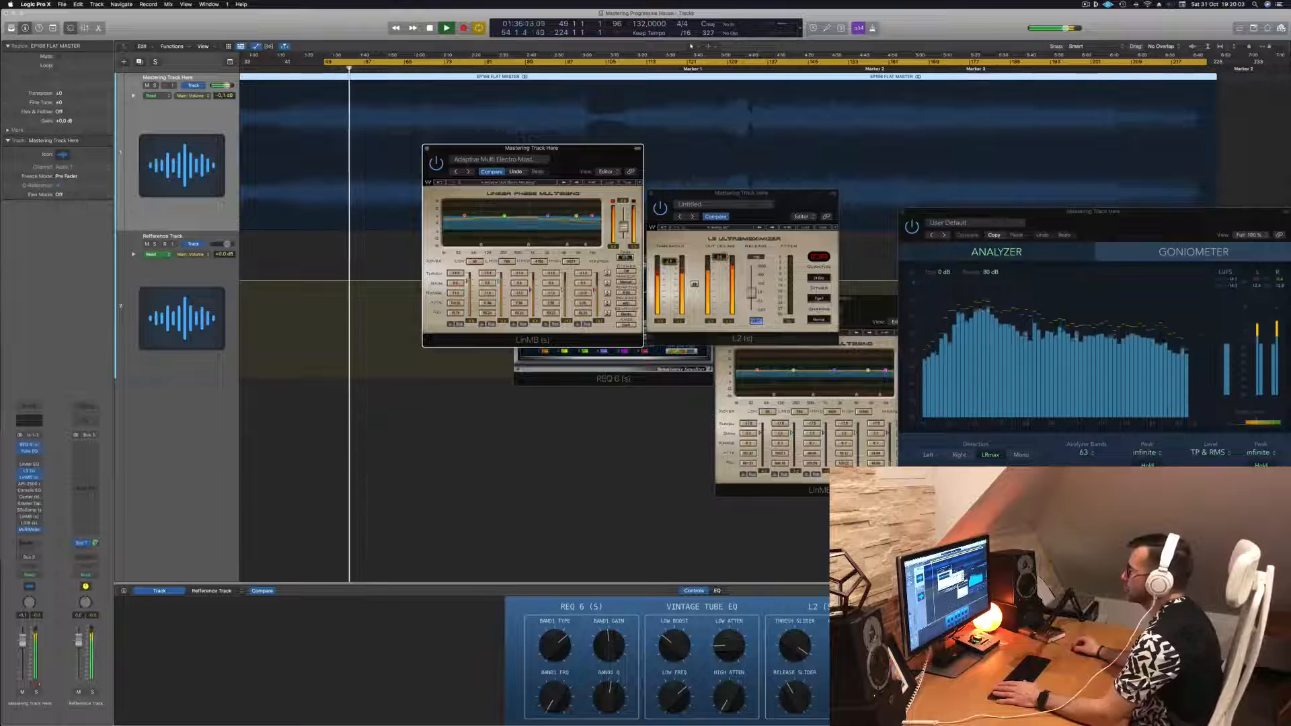
drag(583, 147, 690, 194)
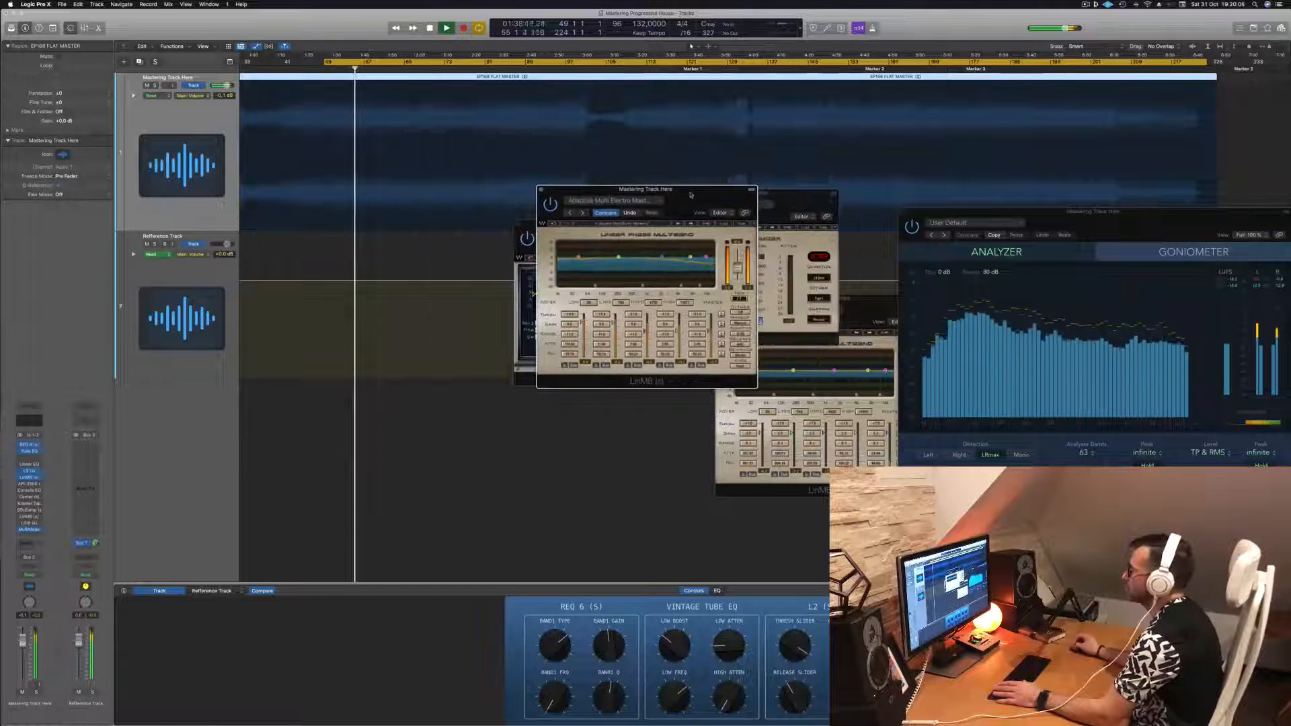
key(Return)
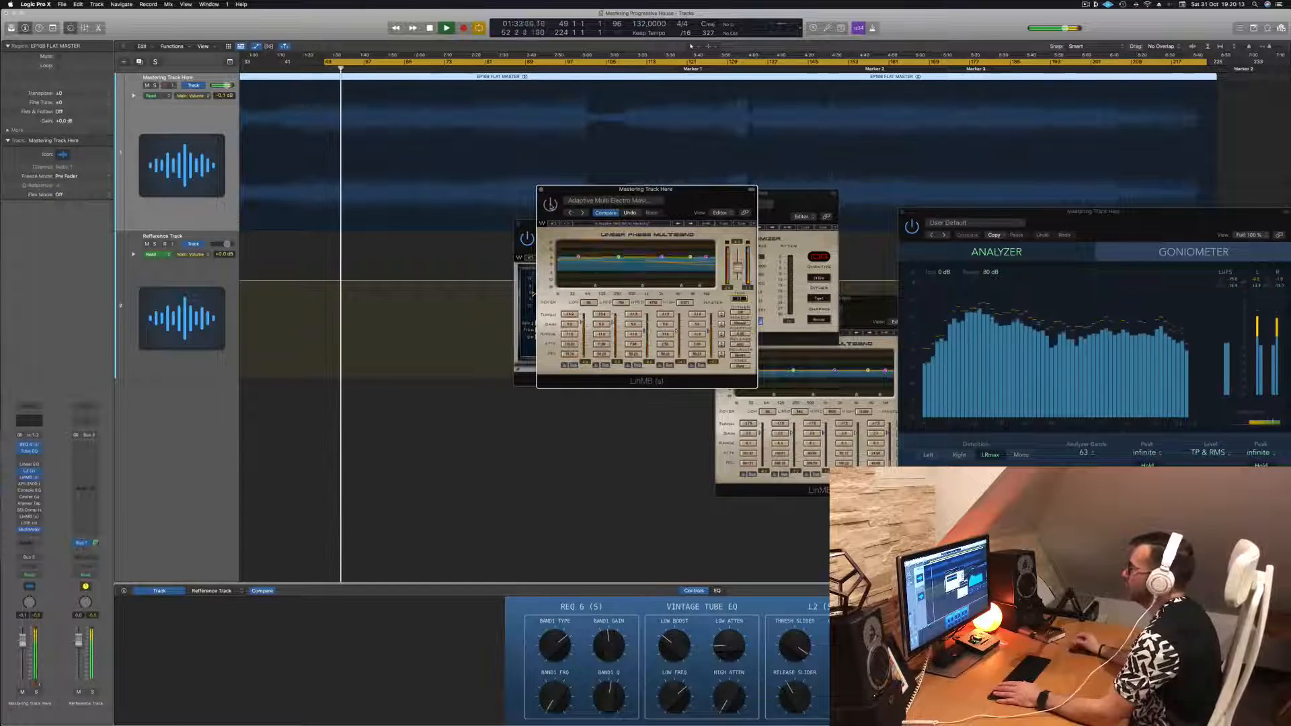
drag(717, 194, 624, 201)
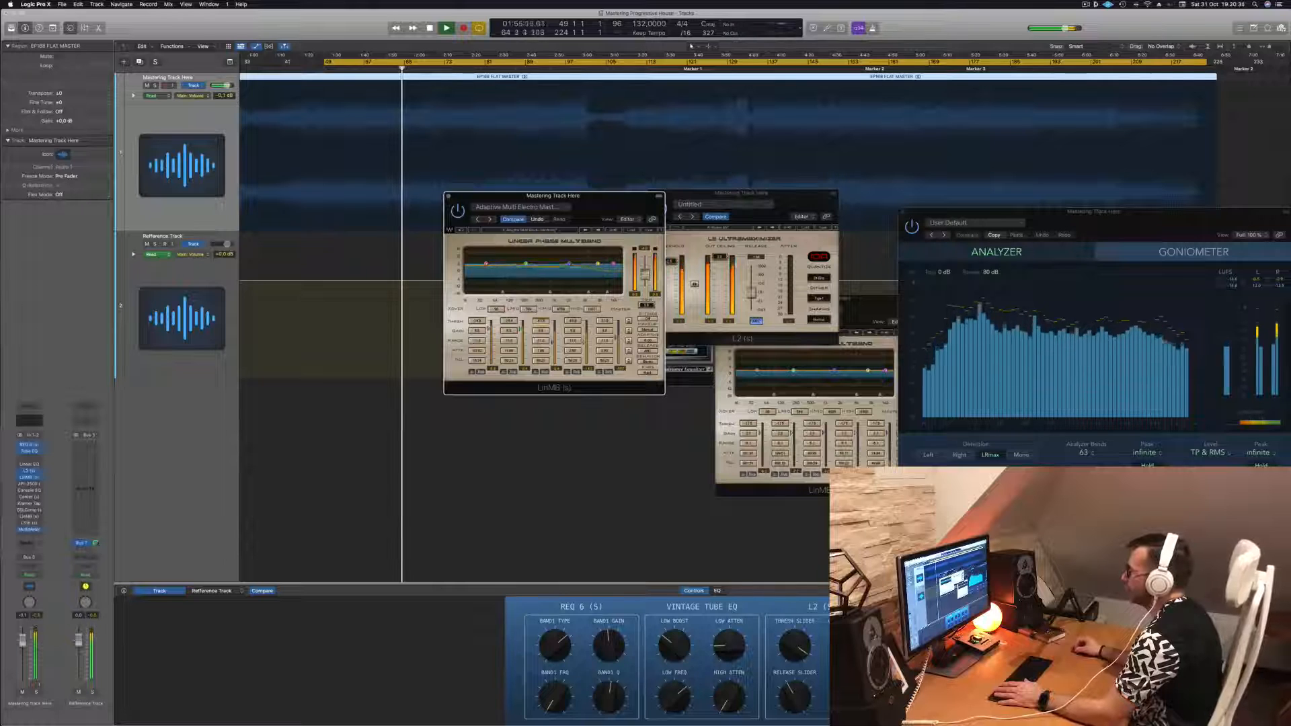
drag(601, 213, 558, 239)
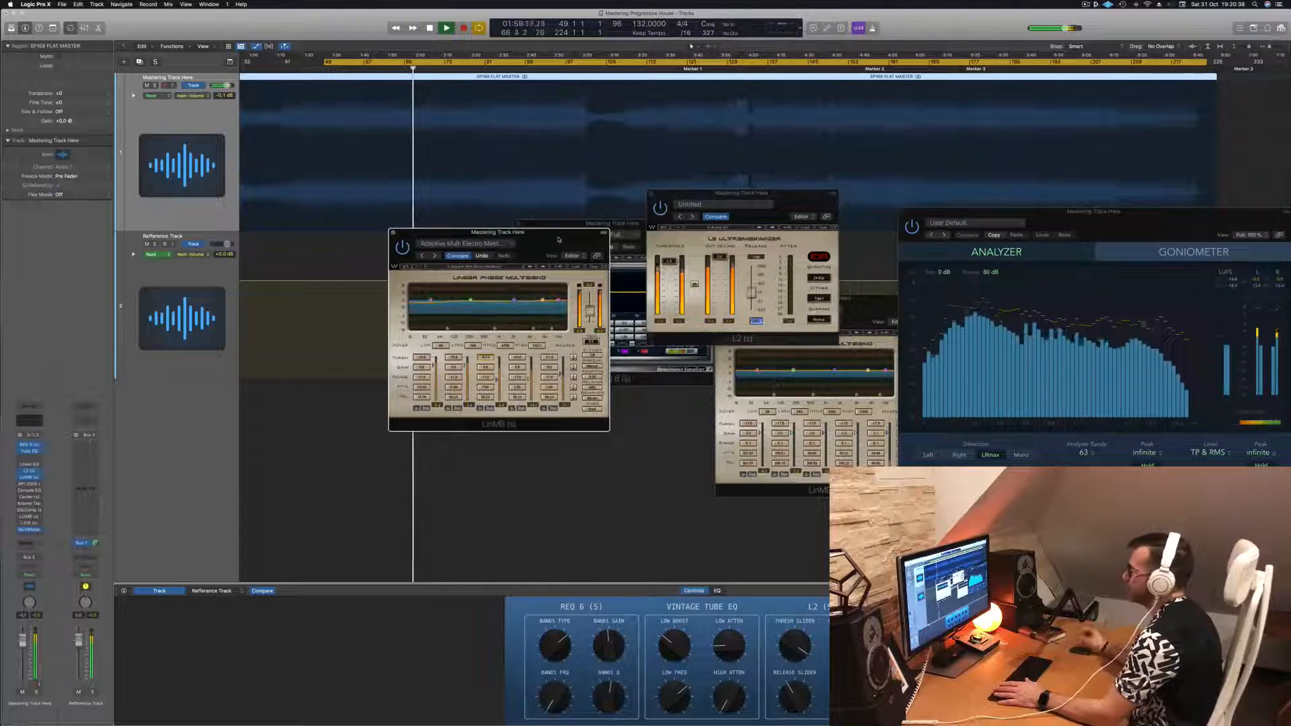
- Set the cycle range to bars 81 to 103, ending at the breakdown, and restart playback in it
click(486, 63)
click(487, 63)
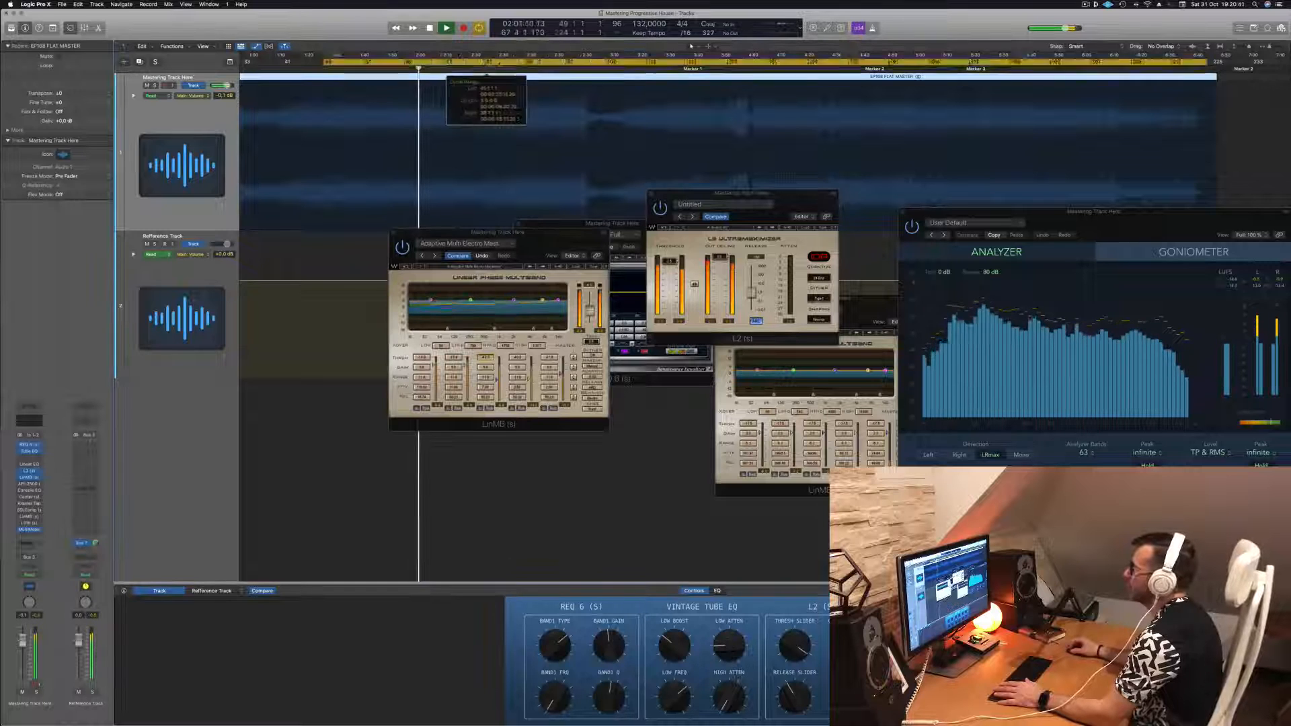
drag(487, 63, 595, 64)
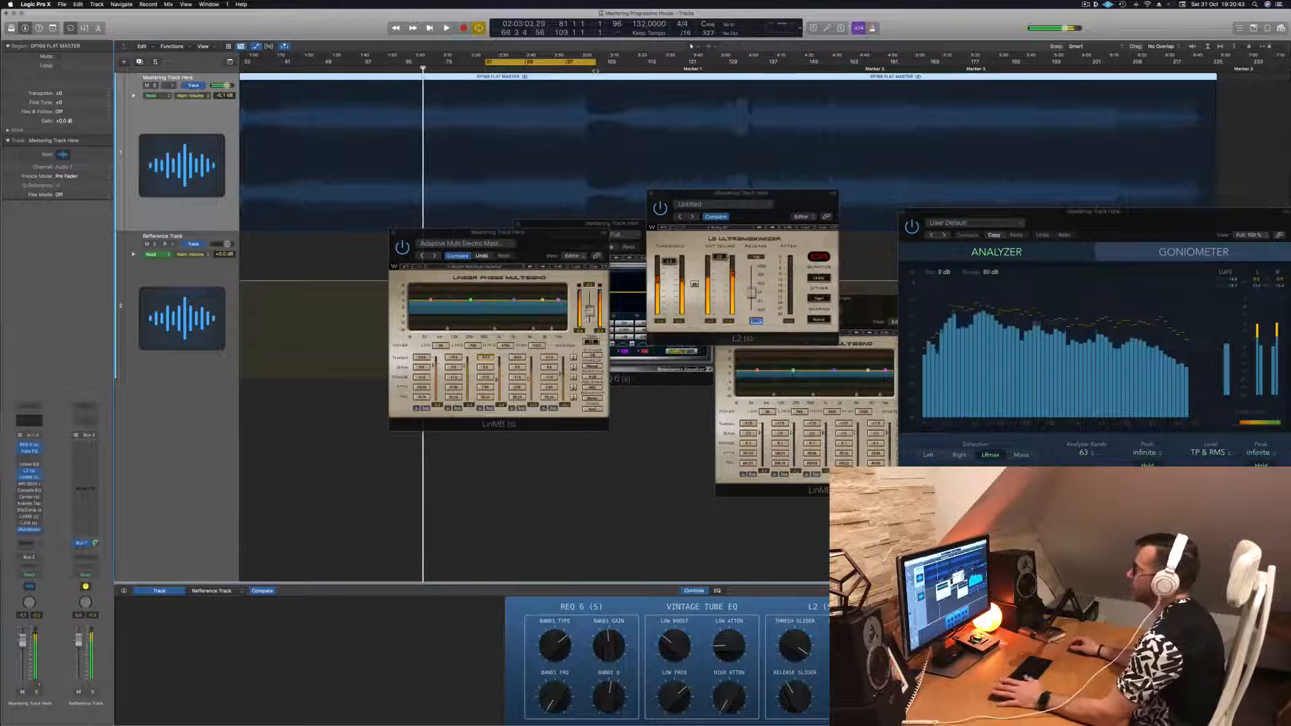
key(space)
- Spread out the Linear Phase Multiband, L2 and MultiMeter windows so their meters can be watched together
drag(536, 234, 543, 292)
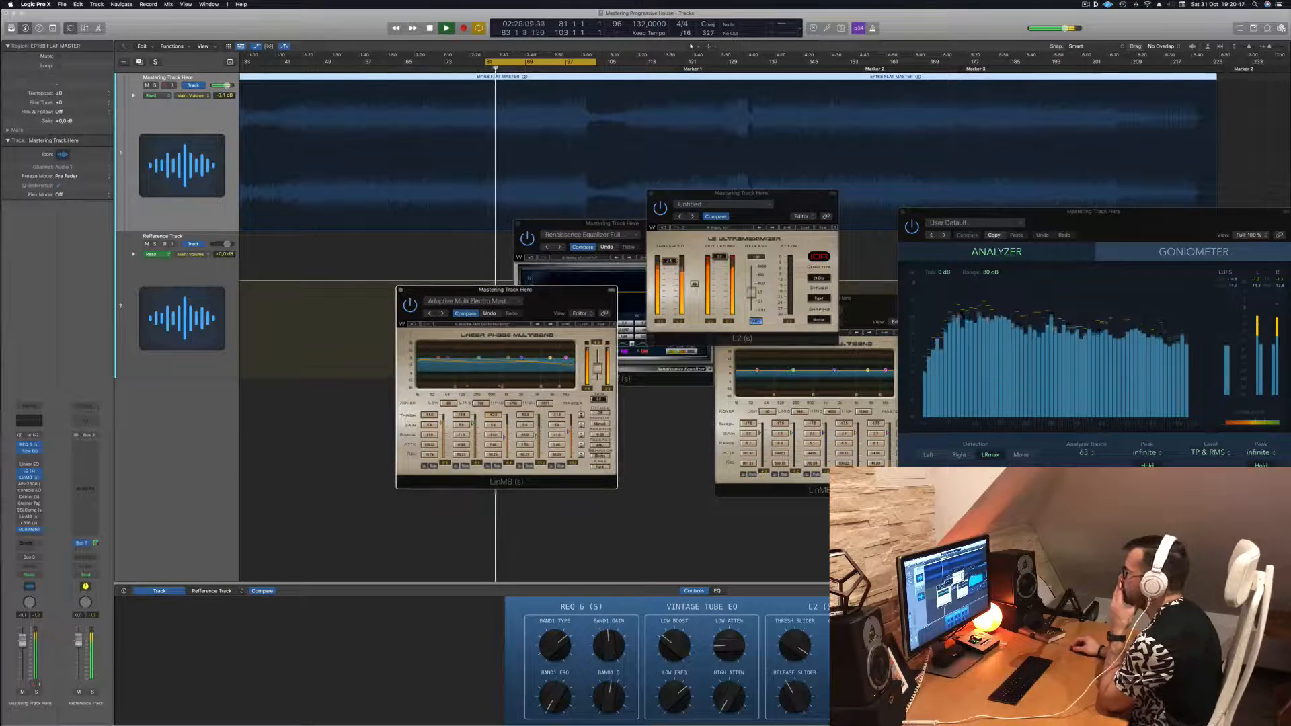
drag(740, 193, 769, 150)
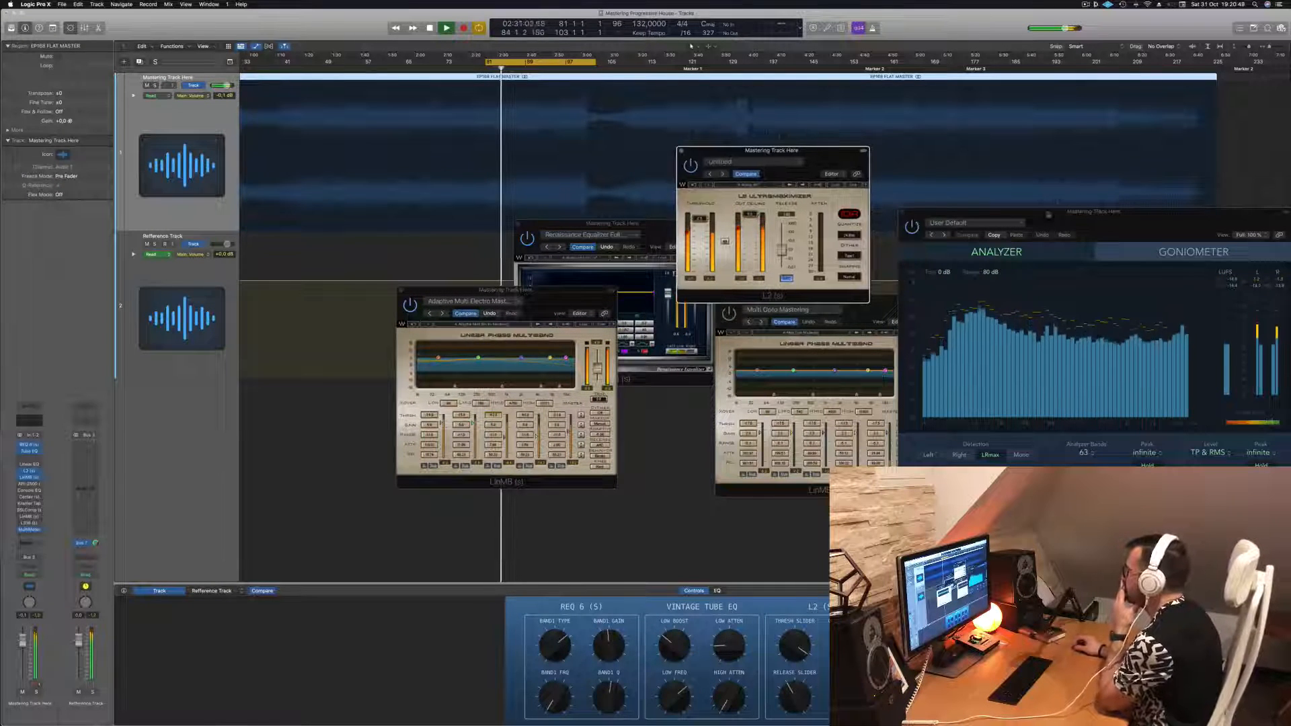
drag(1047, 214, 1045, 203)
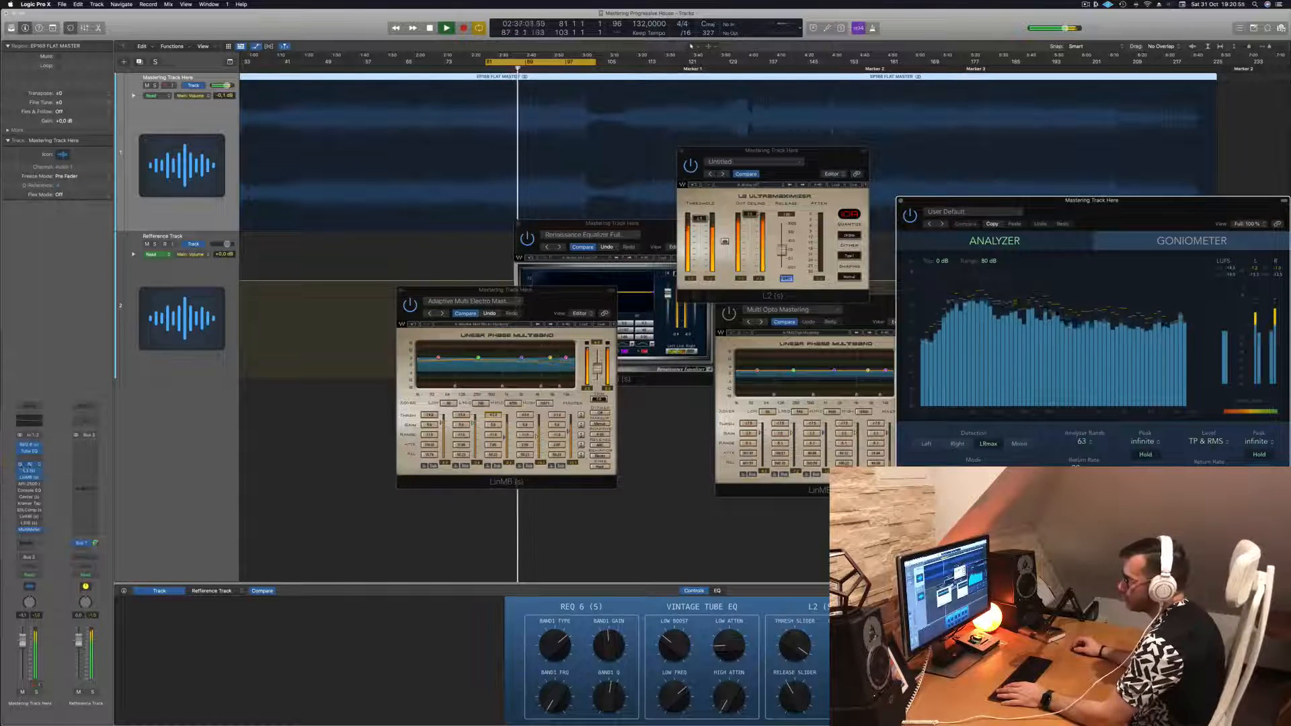
- Open the Linear Phase EQ and set its high shelf band to 9000 Hz with a gain of +3.5 dB
click(29, 464)
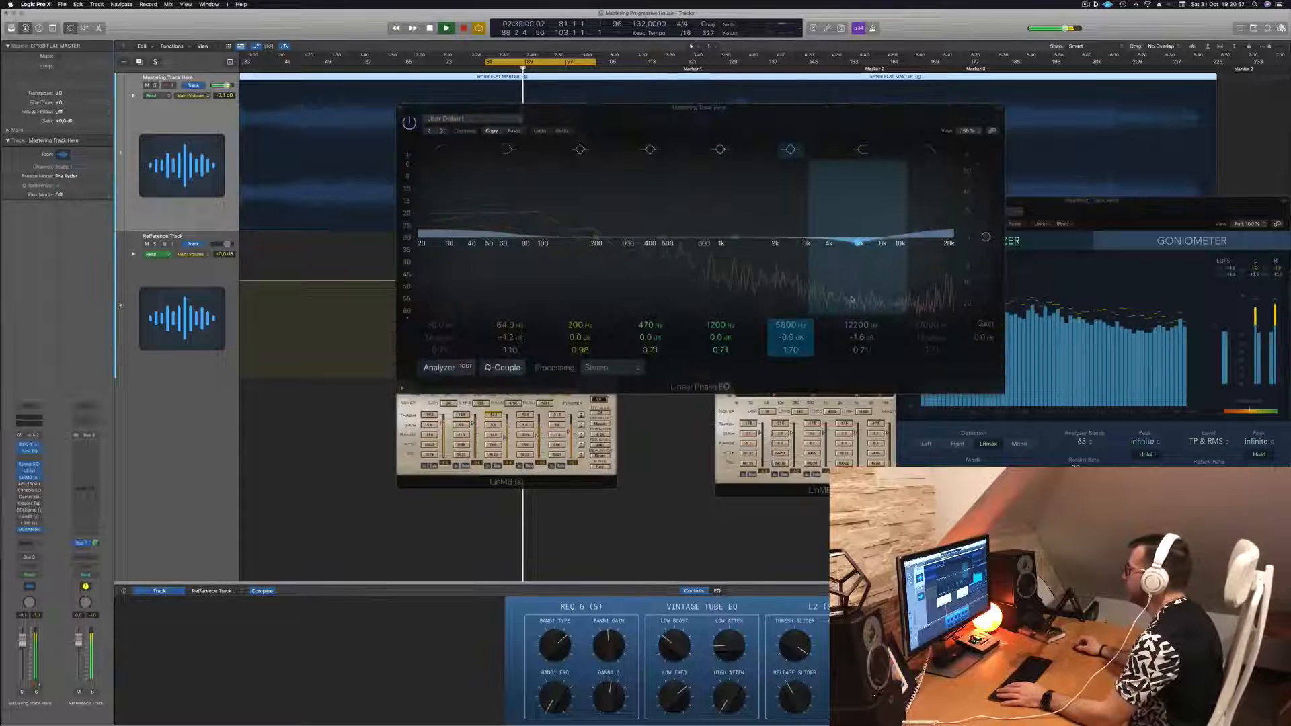
drag(860, 325, 860, 306)
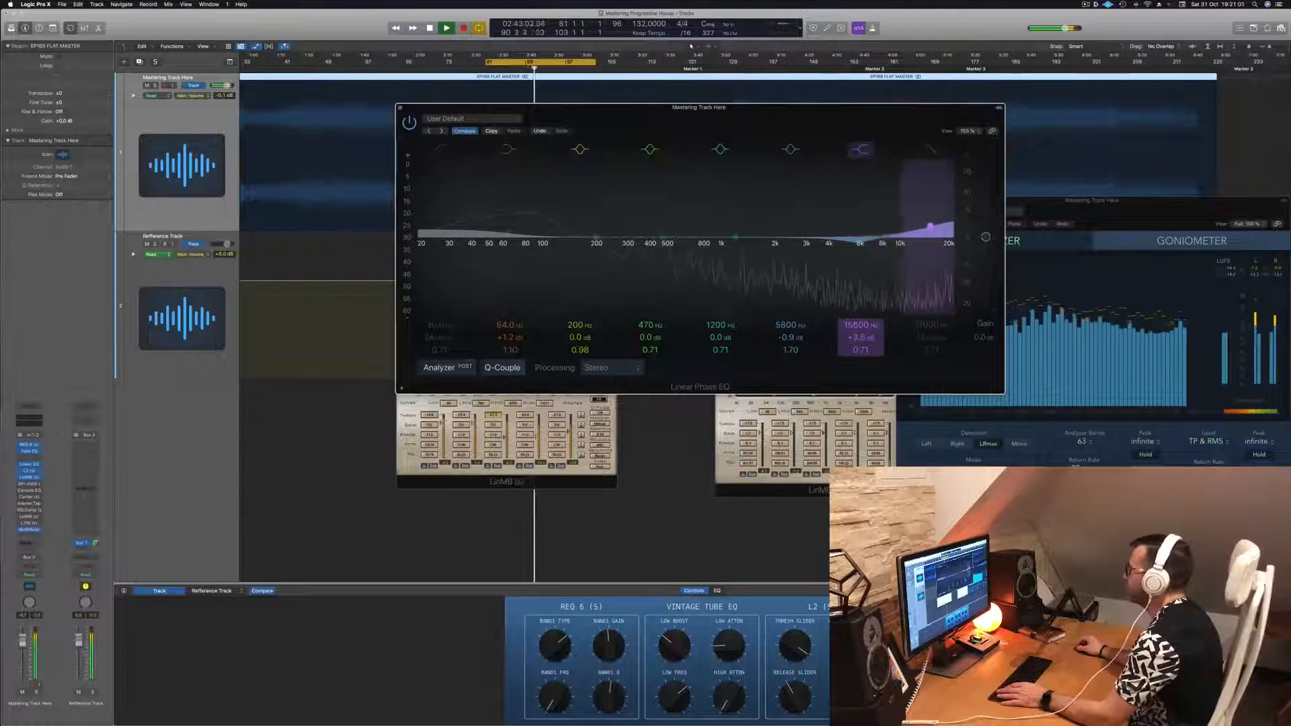
drag(929, 227, 891, 225)
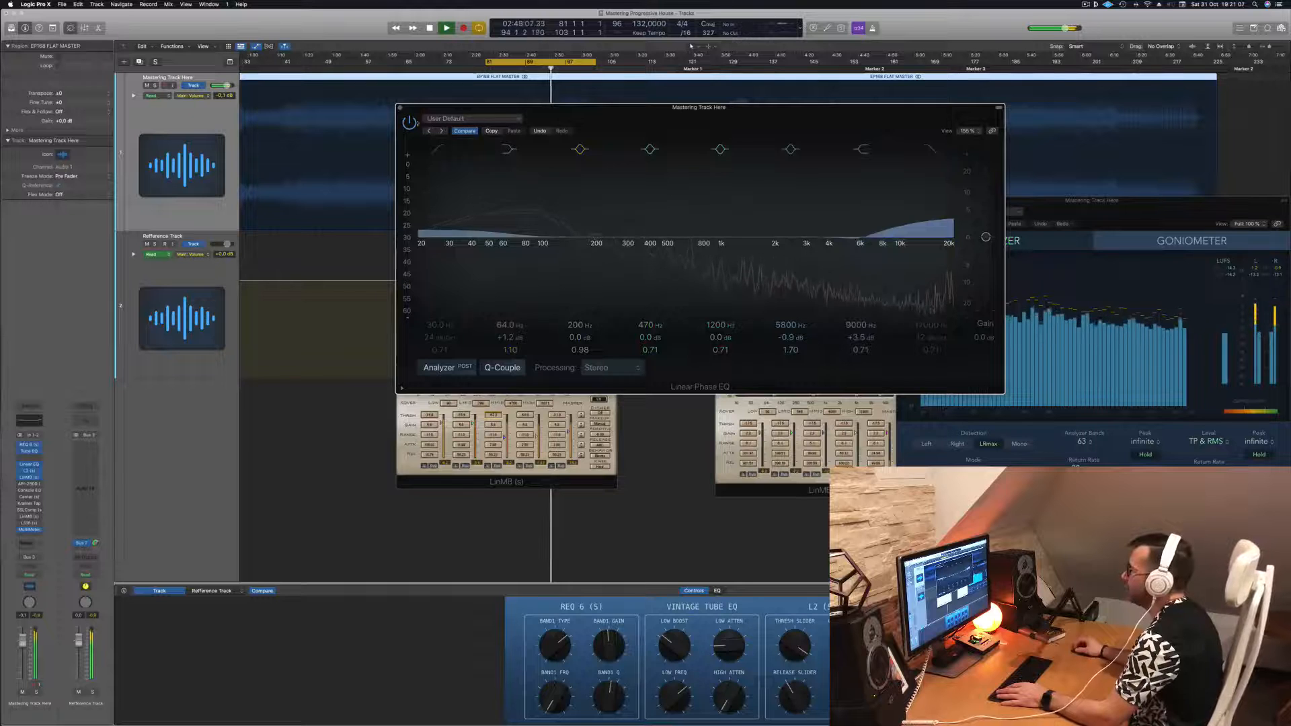
- Toggle the Linear Phase EQ's bypass repeatedly to compare the sound, moving its window to uncover more of the MultiMeter
click(413, 123)
click(412, 122)
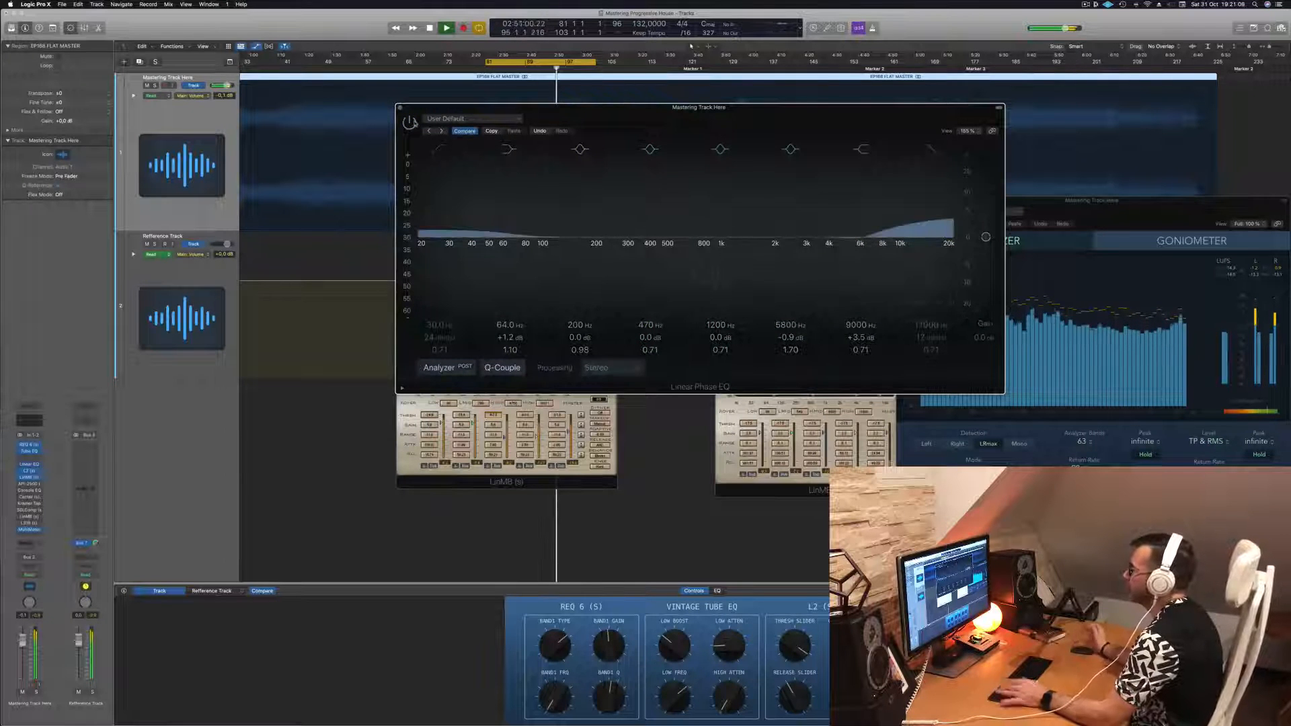
drag(717, 119, 767, 199)
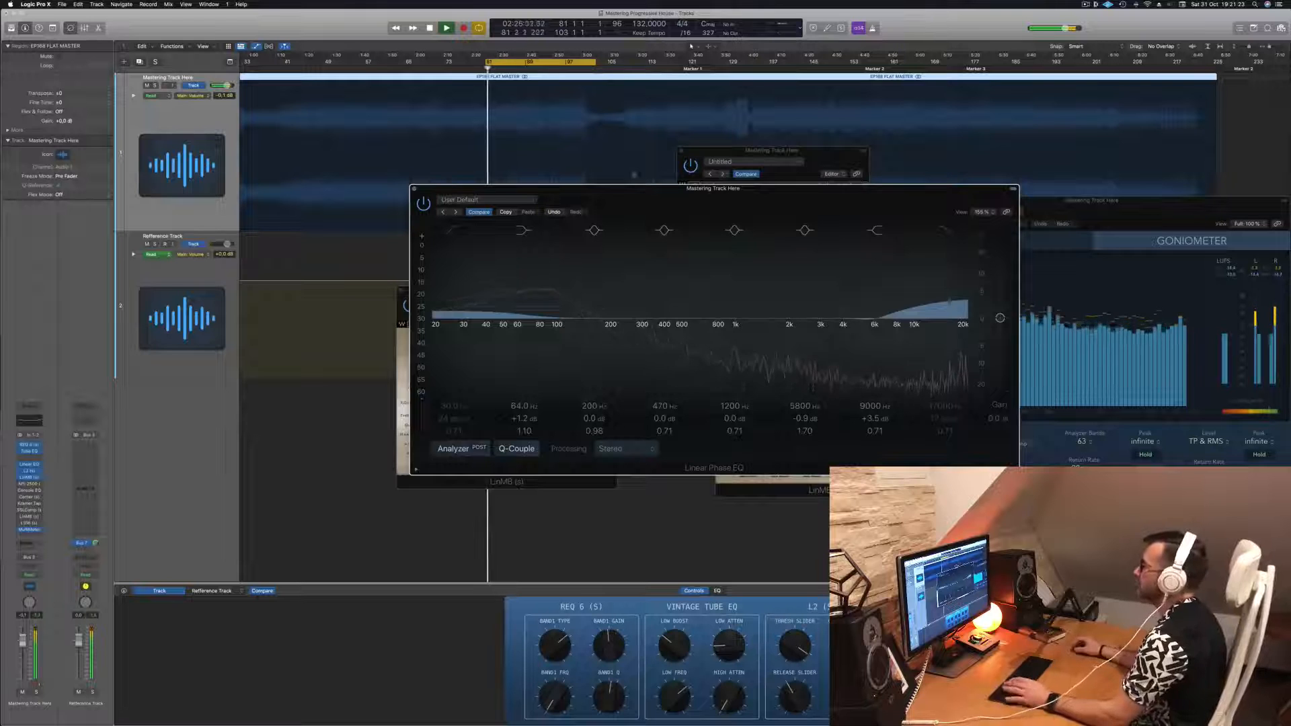
drag(801, 193, 727, 162)
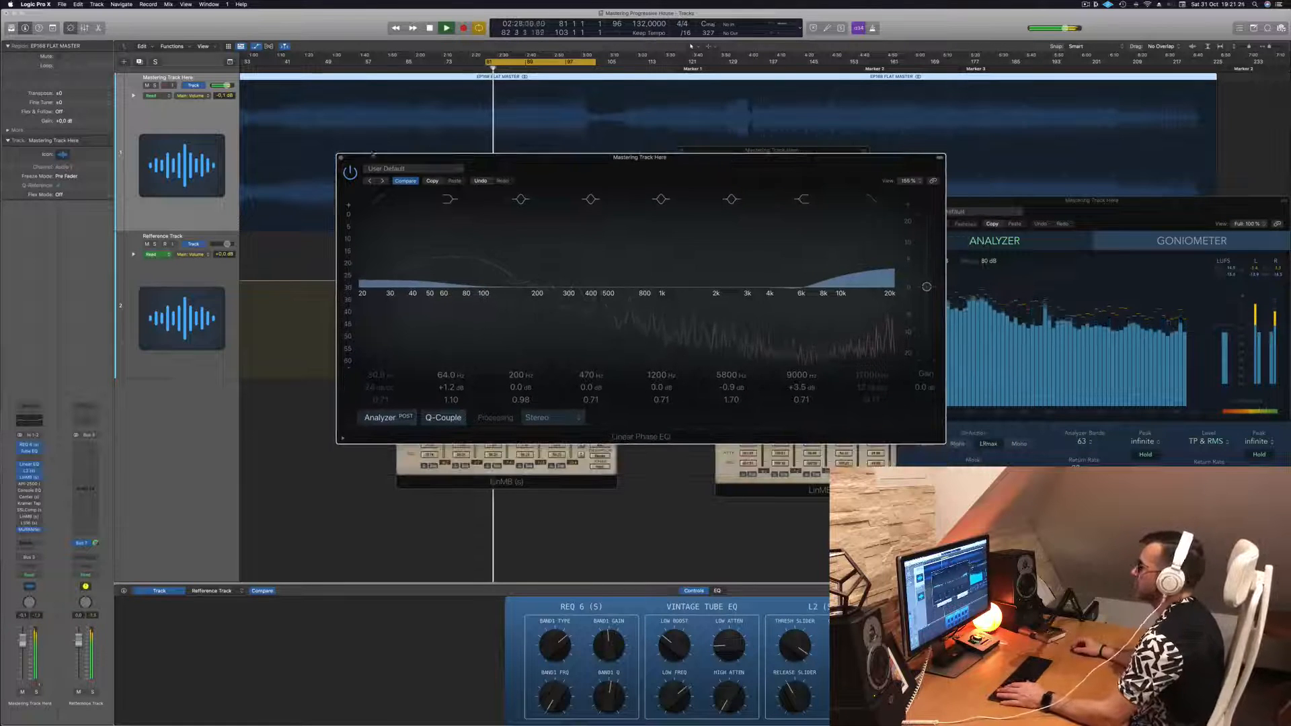
click(349, 172)
click(350, 173)
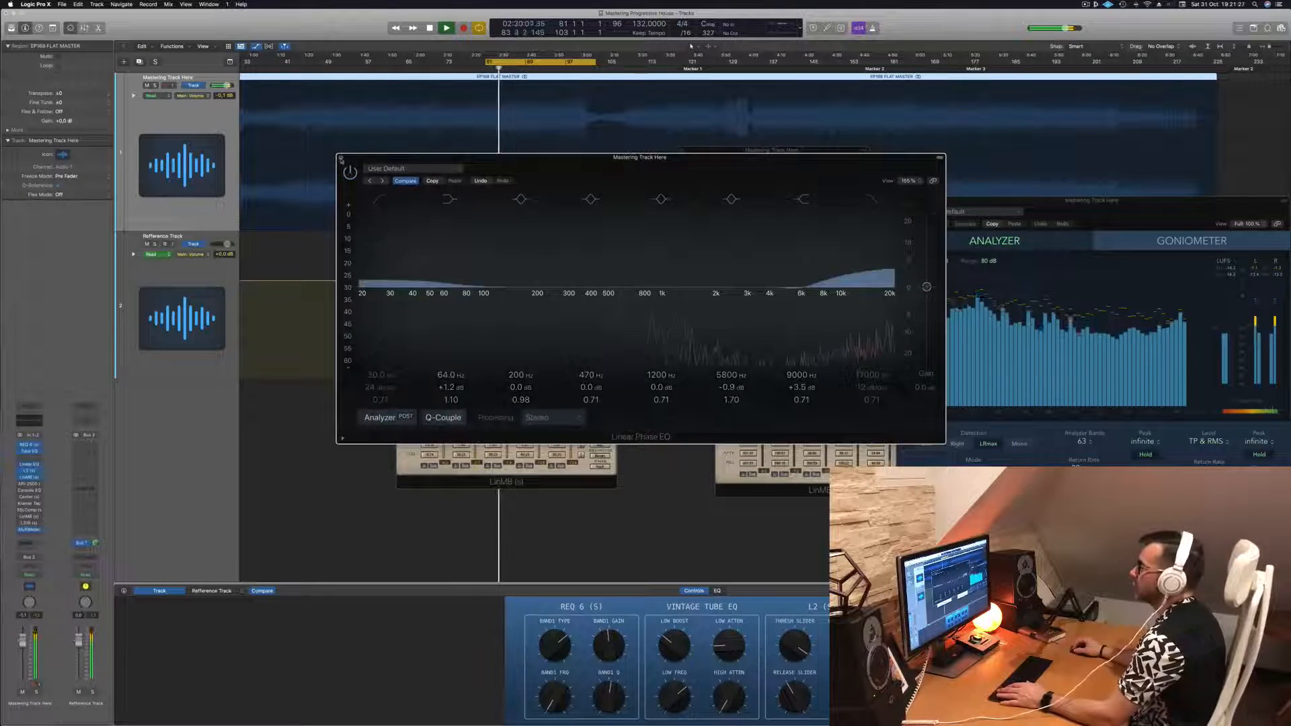
- Close the Linear Phase EQ window and bring the Linear Phase Multiband to the front
click(341, 157)
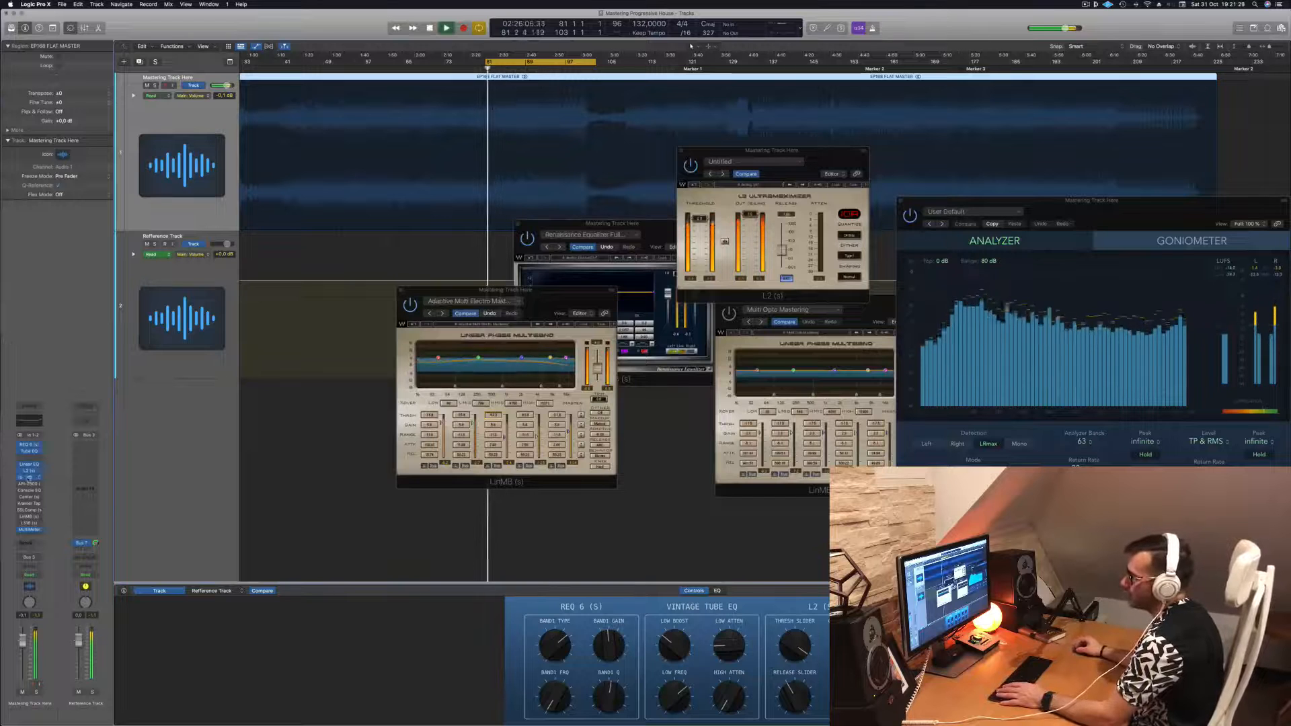
click(29, 478)
click(29, 477)
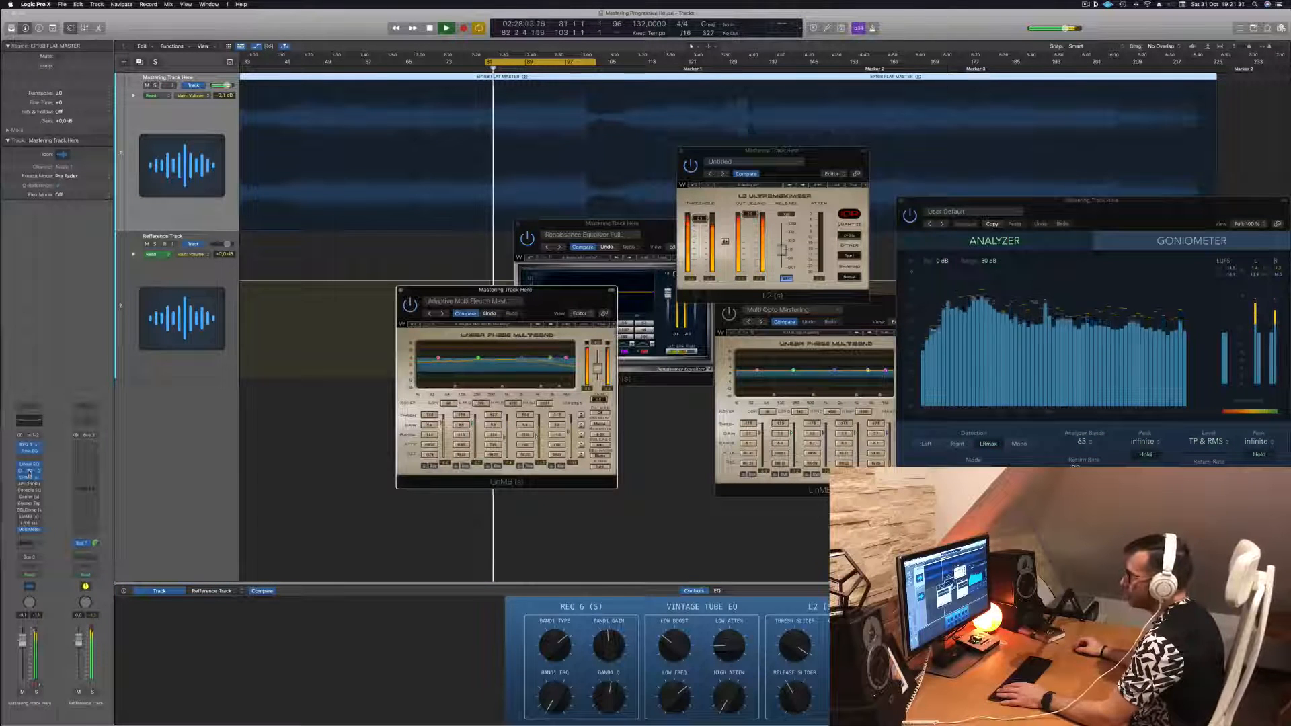
click(29, 472)
click(29, 472)
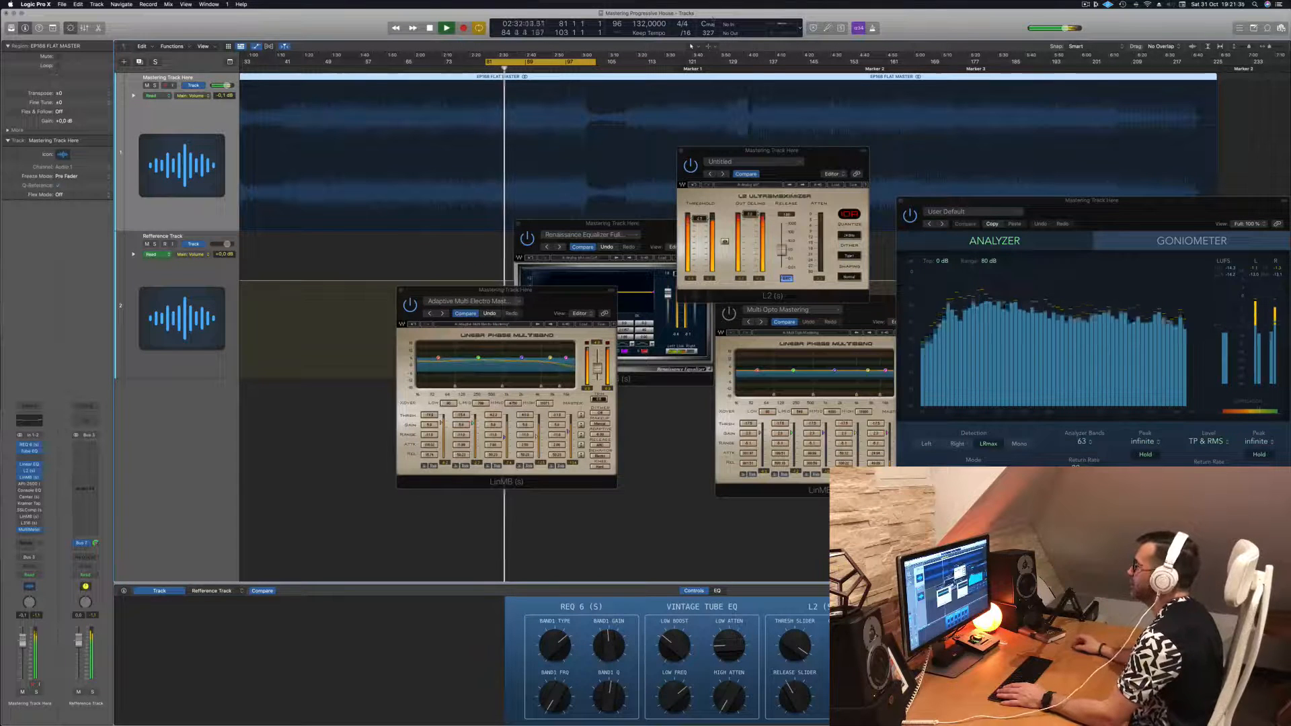
click(683, 151)
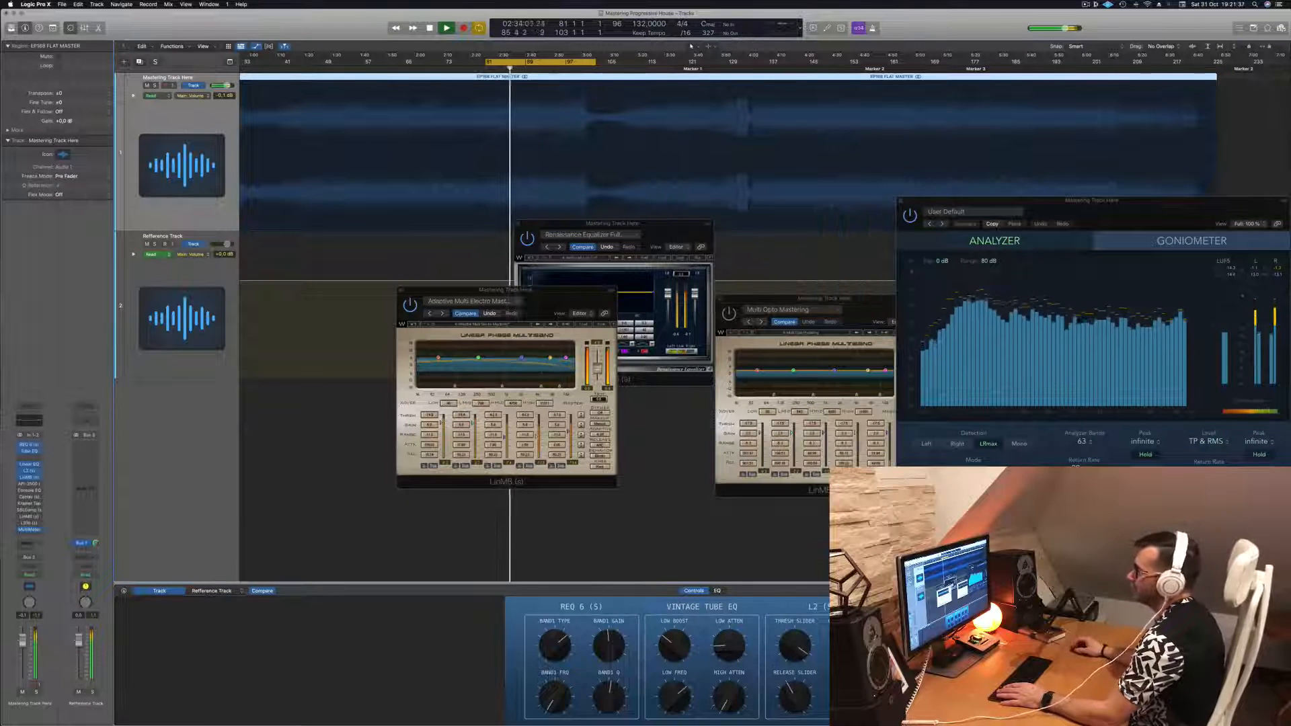
click(29, 471)
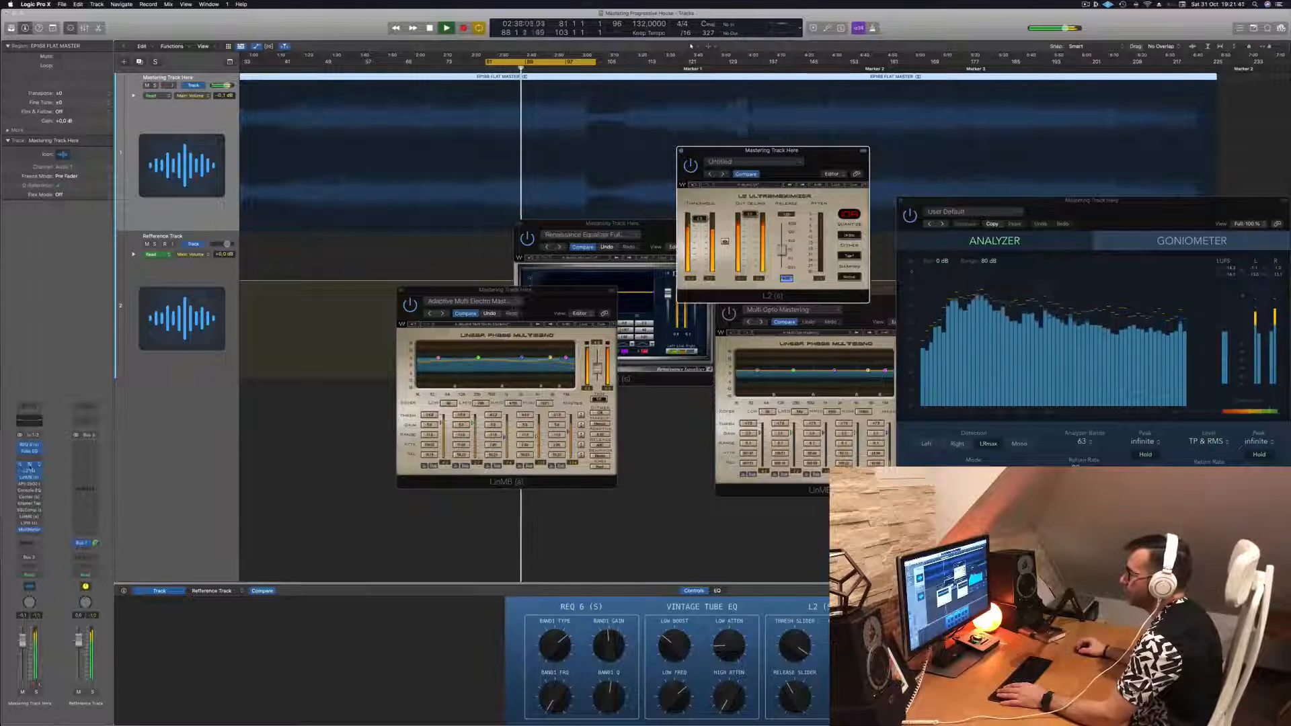
- Open the Linear Phase EQ, switch its 64 Hz low shelf band off and on to compare the sound, and close the window
click(29, 469)
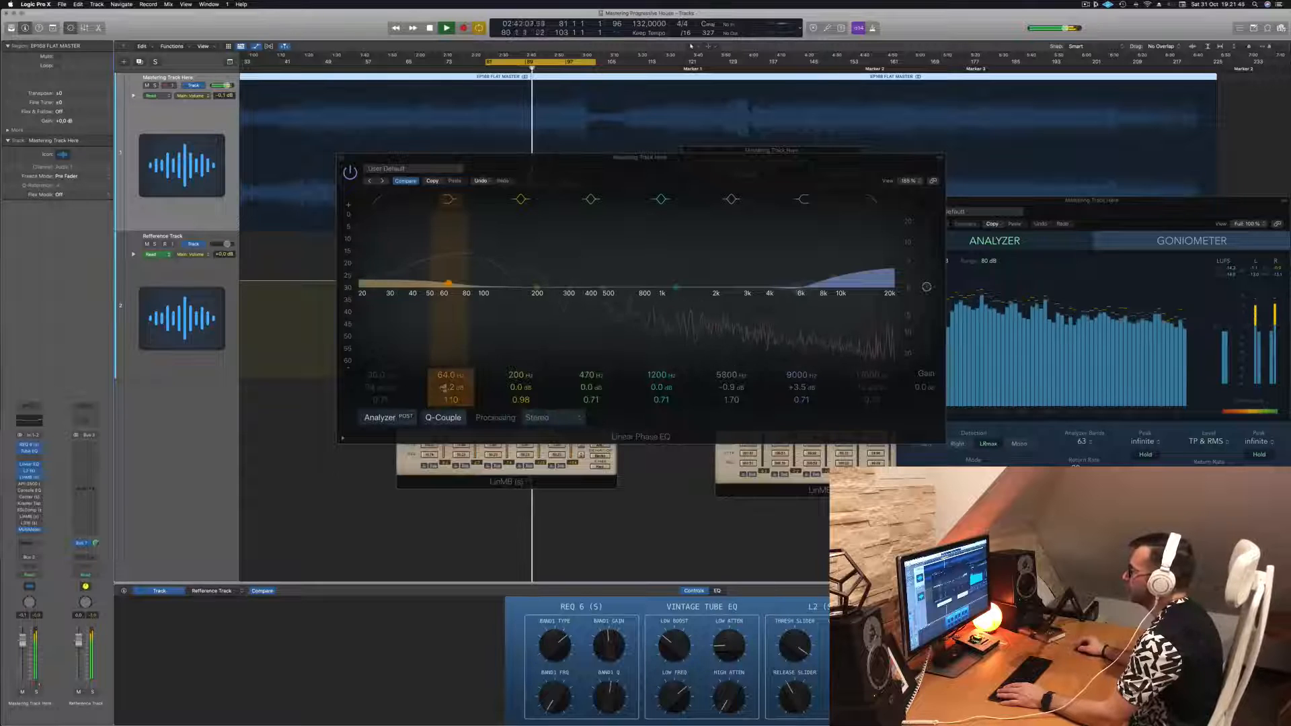
click(451, 200)
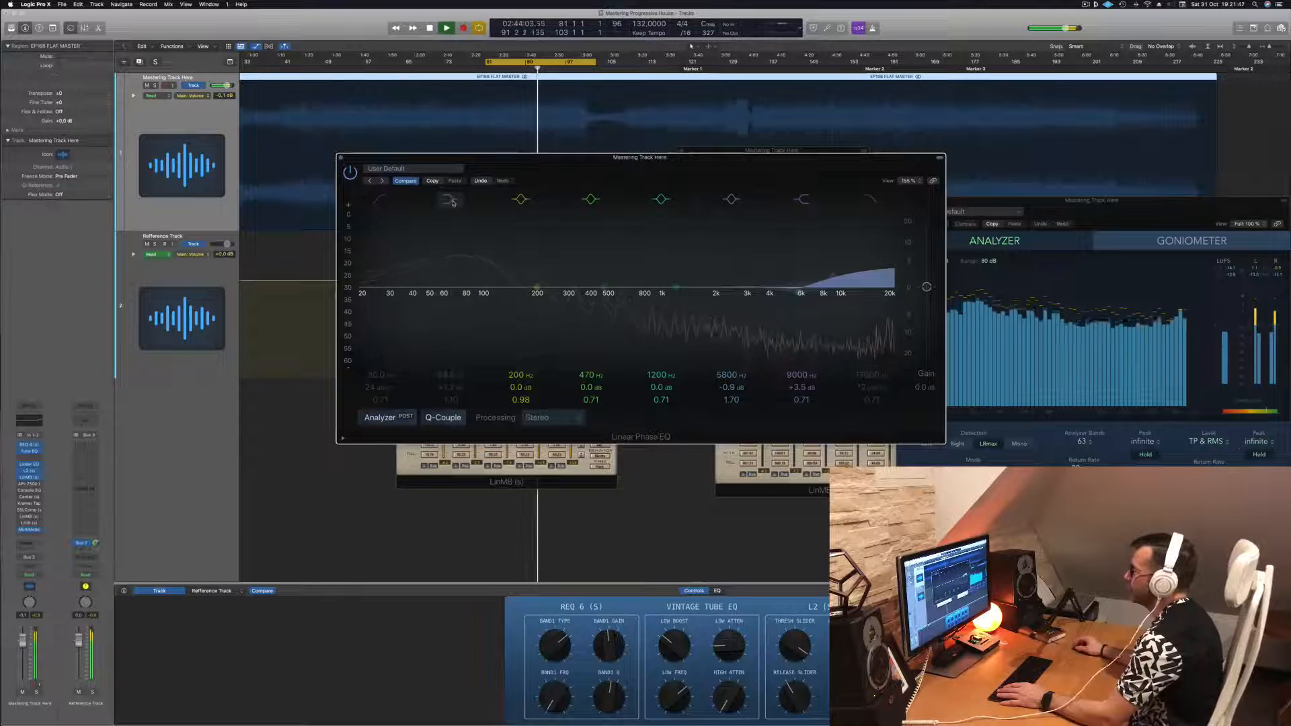
click(451, 200)
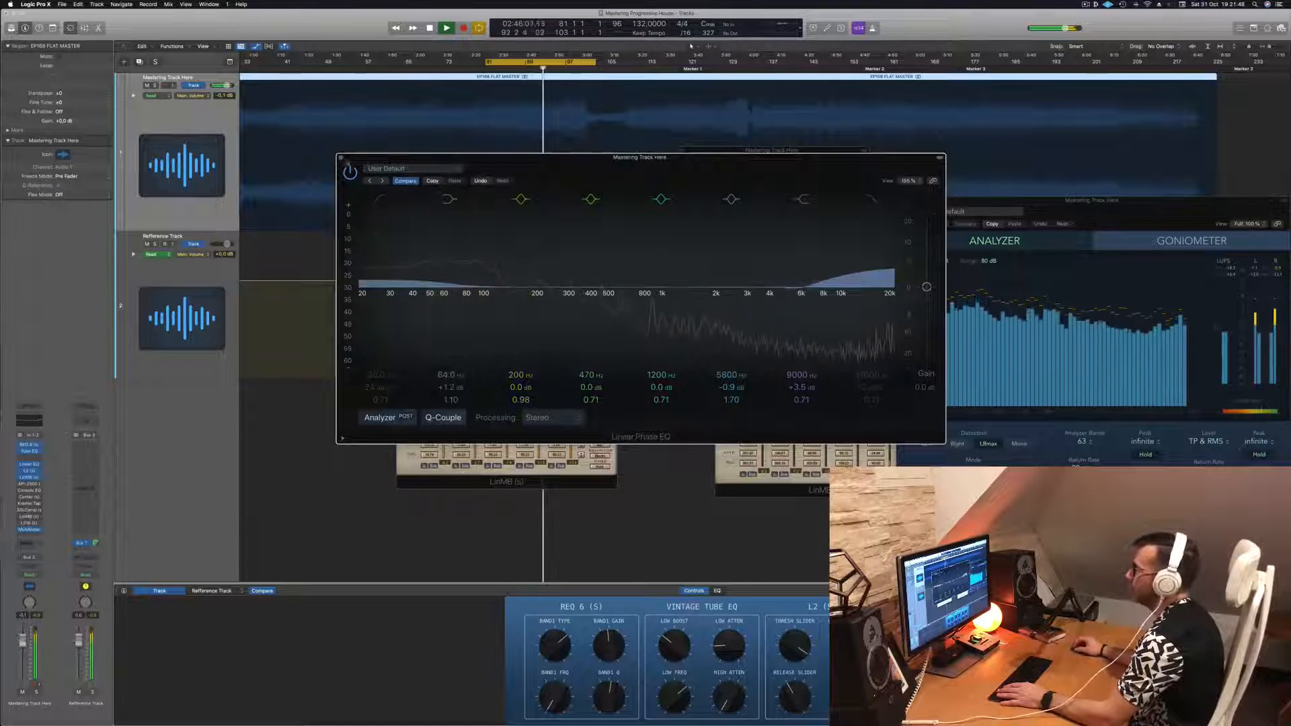
click(340, 158)
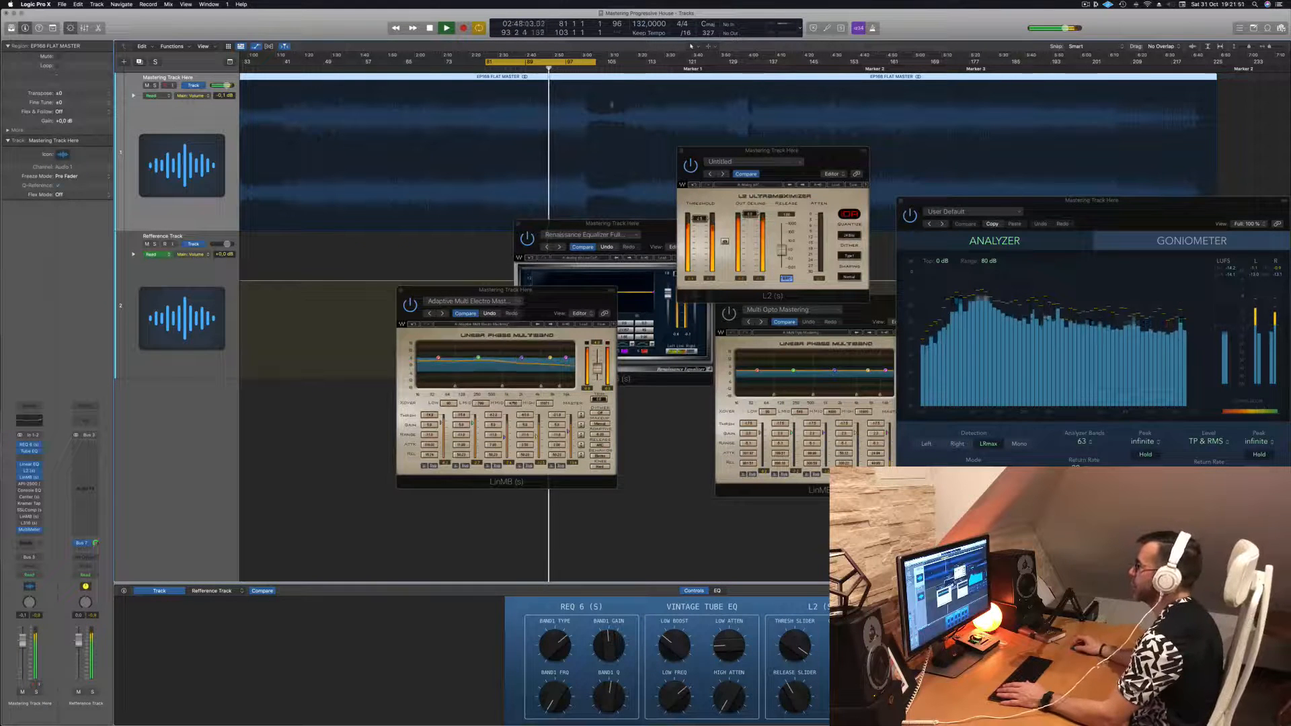
- Move the L2 window toward the MultiMeter, open the API-2500 compressor beside it and restart playback from the cycle start
drag(771, 150, 928, 137)
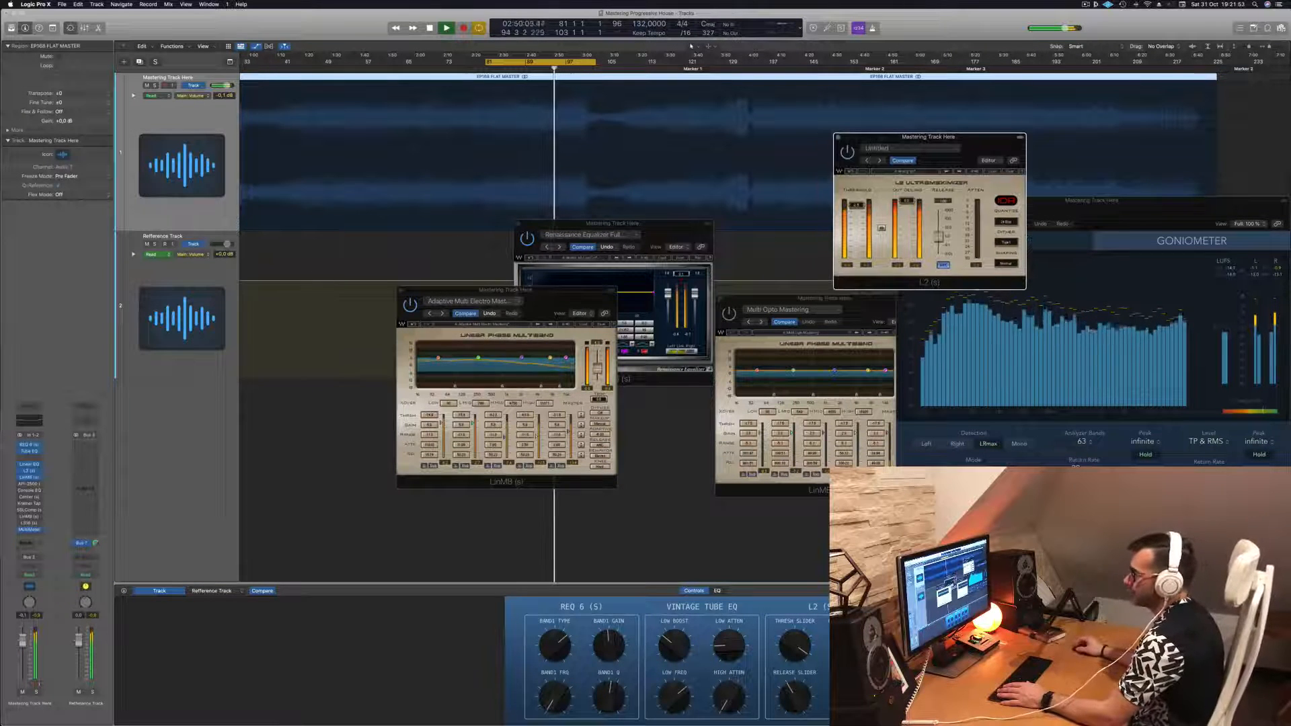
click(29, 484)
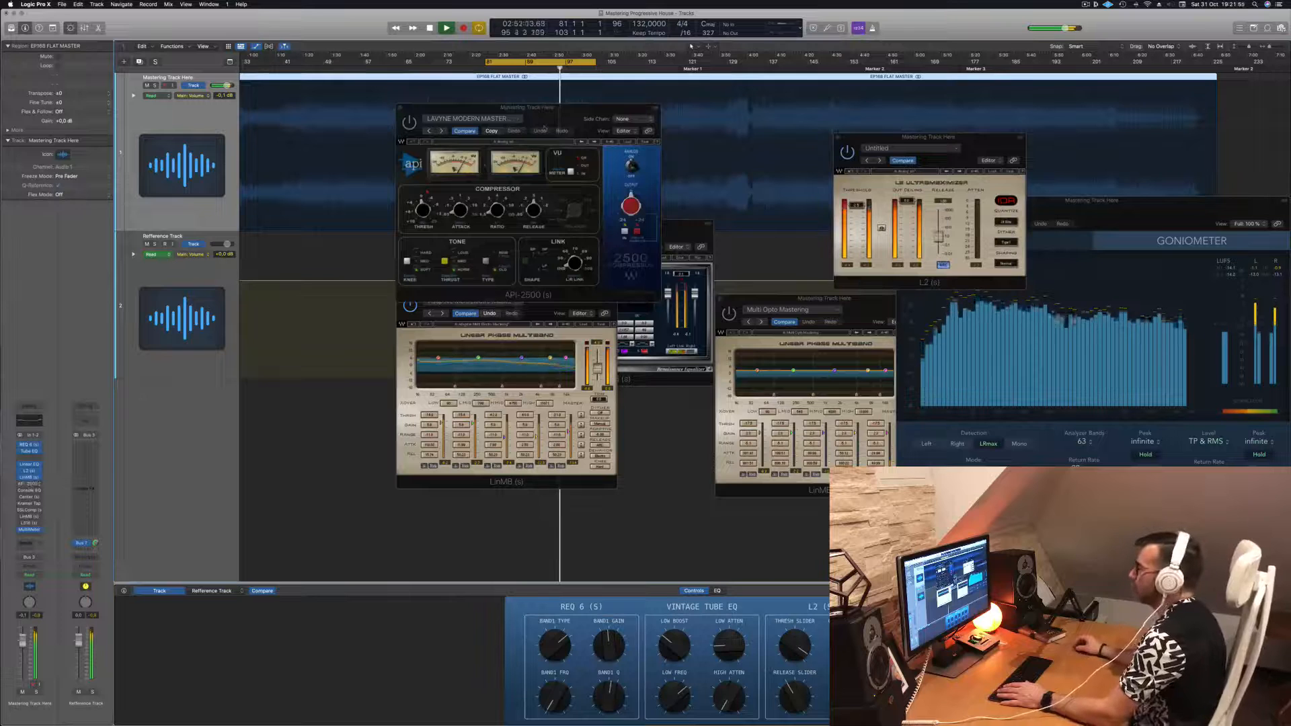
drag(552, 121, 650, 156)
key(space)
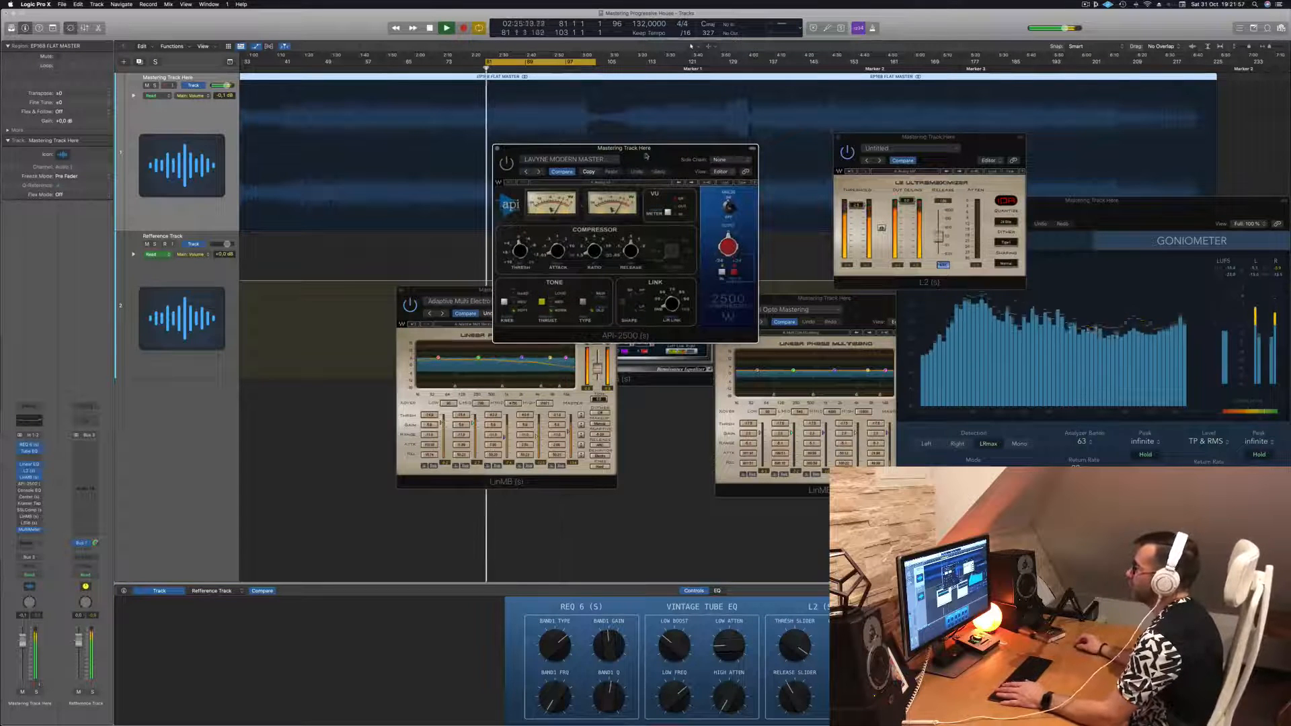
key(space)
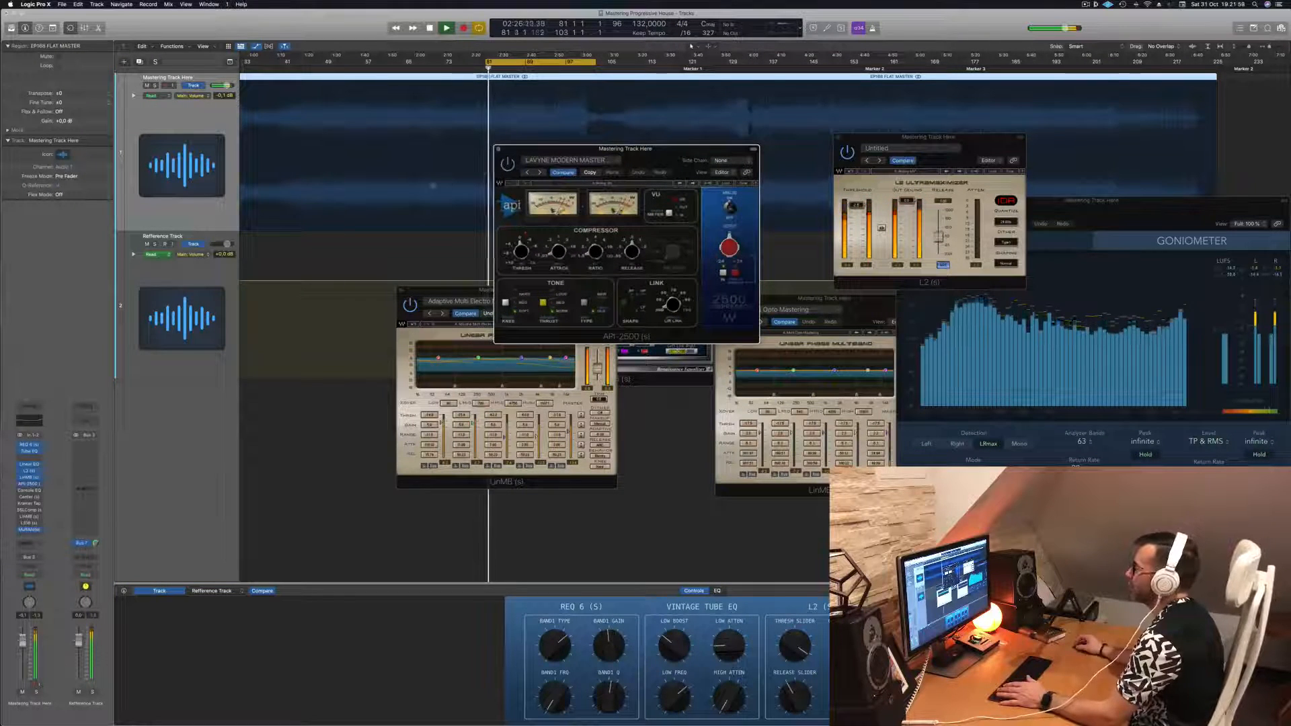
- Audition the API-2500 compressor while repositioning its window among the other meters, and close it
drag(645, 162, 638, 194)
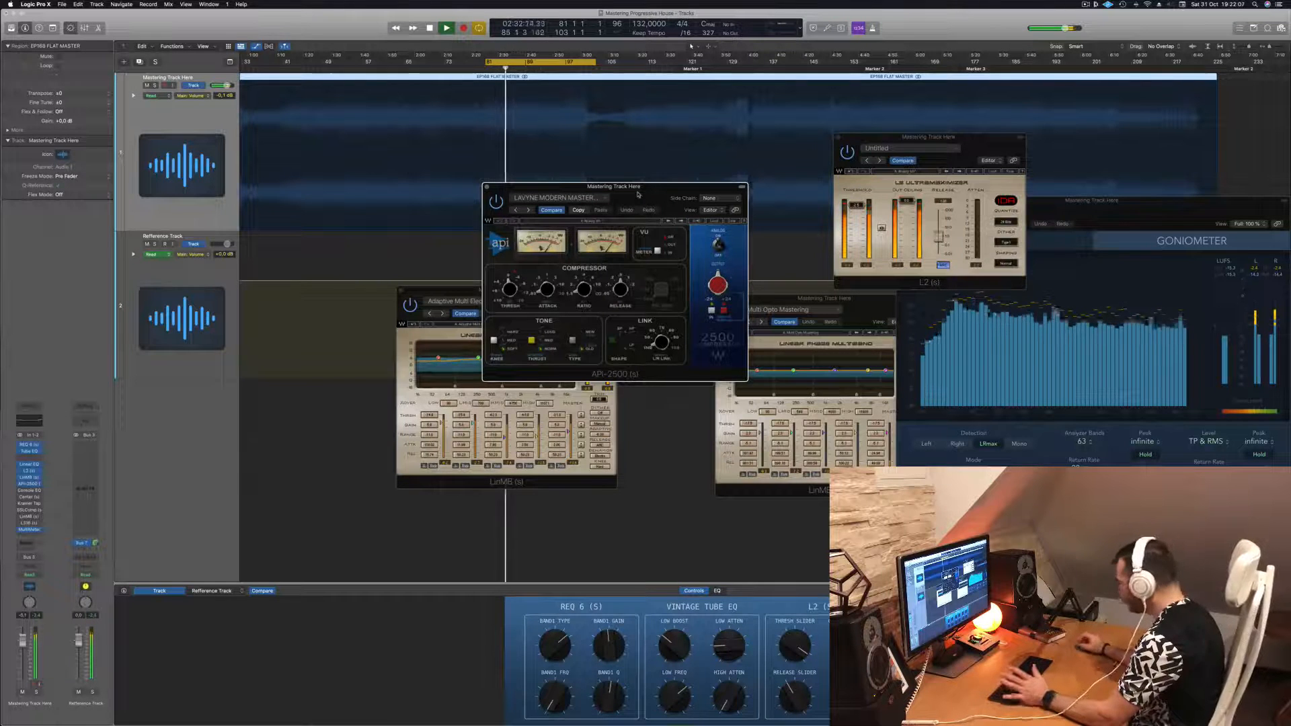
drag(637, 182, 632, 183)
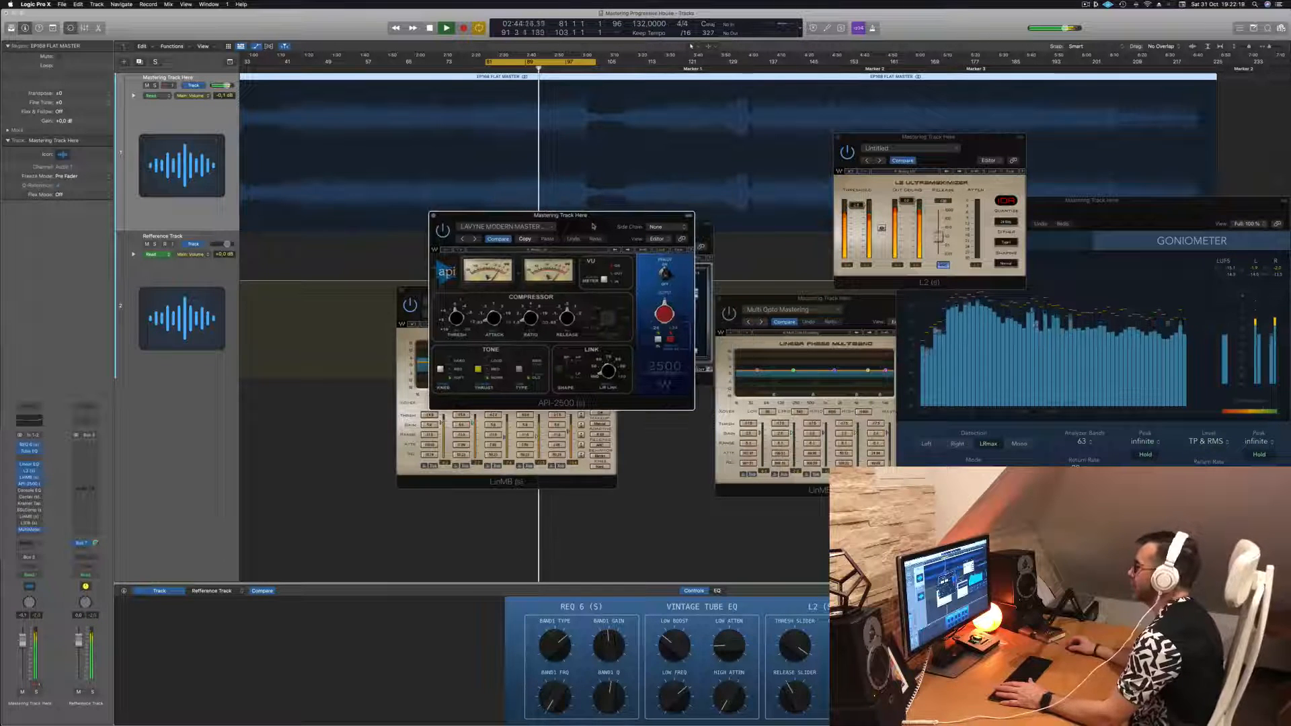
drag(608, 188, 705, 215)
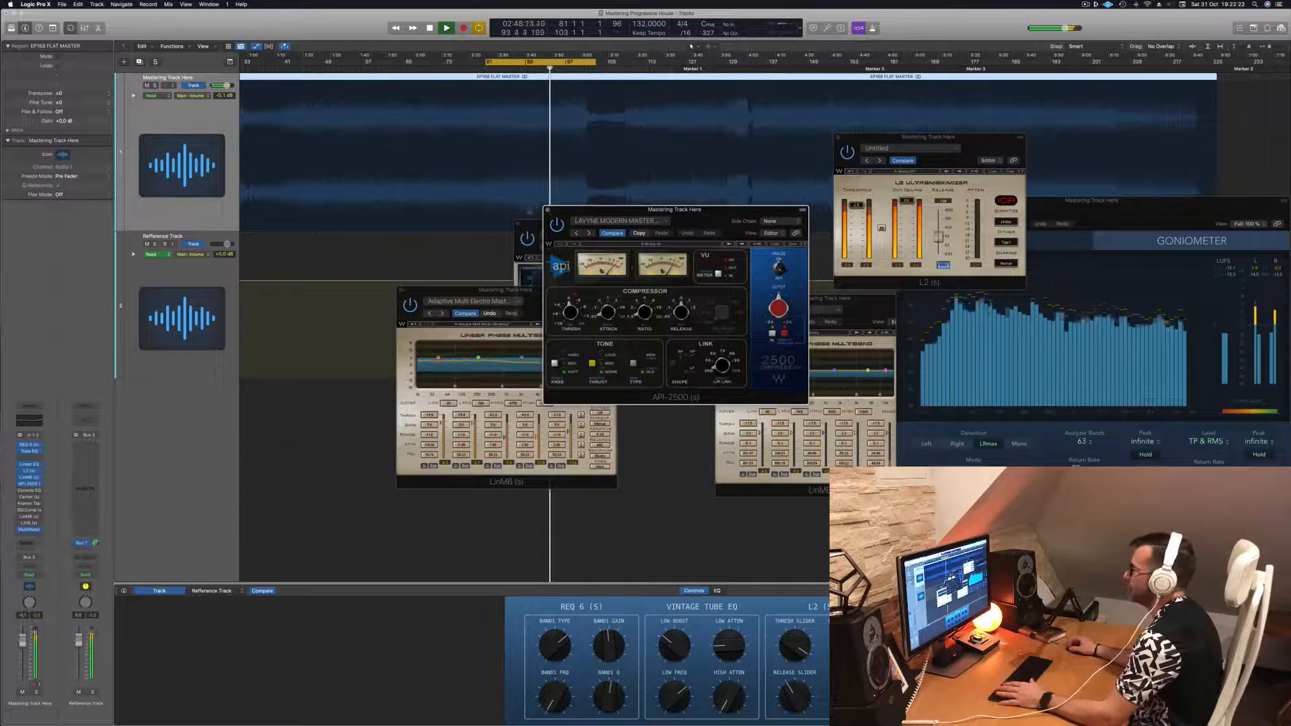
click(547, 211)
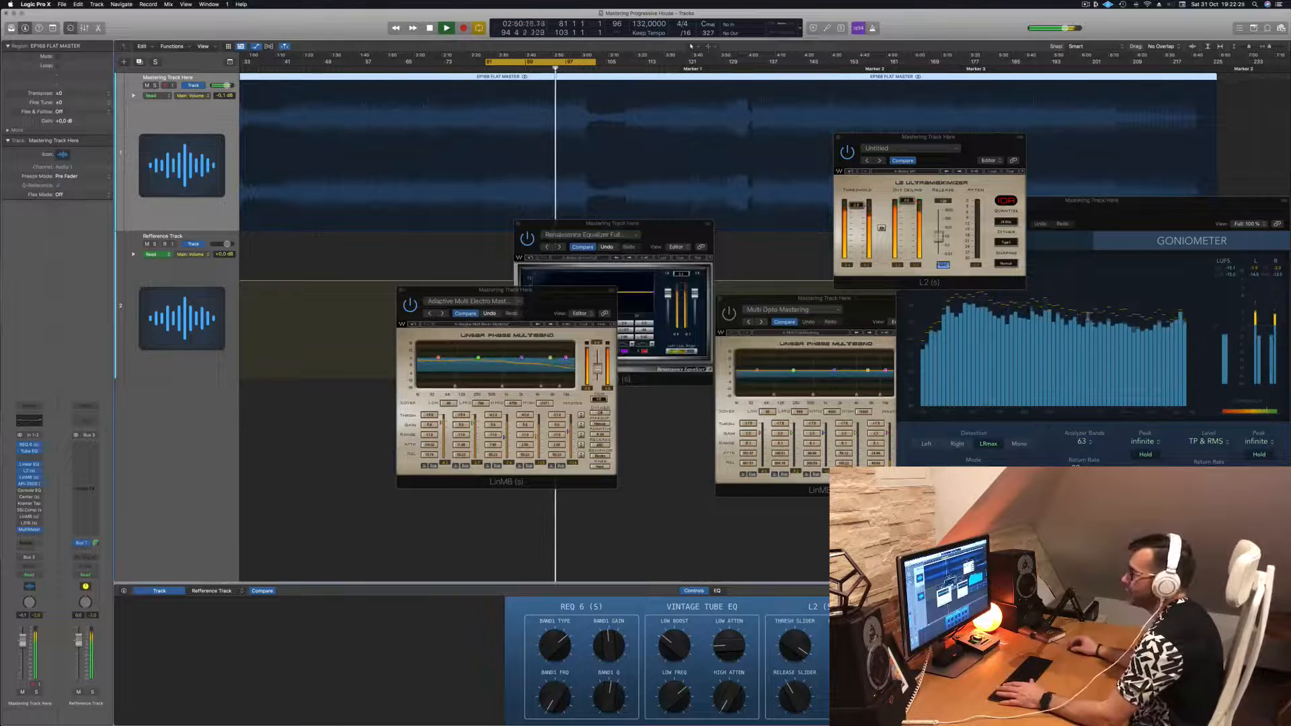
- Open the Vintage Console EQ, place its window clear of the L2 and restart playback
click(30, 491)
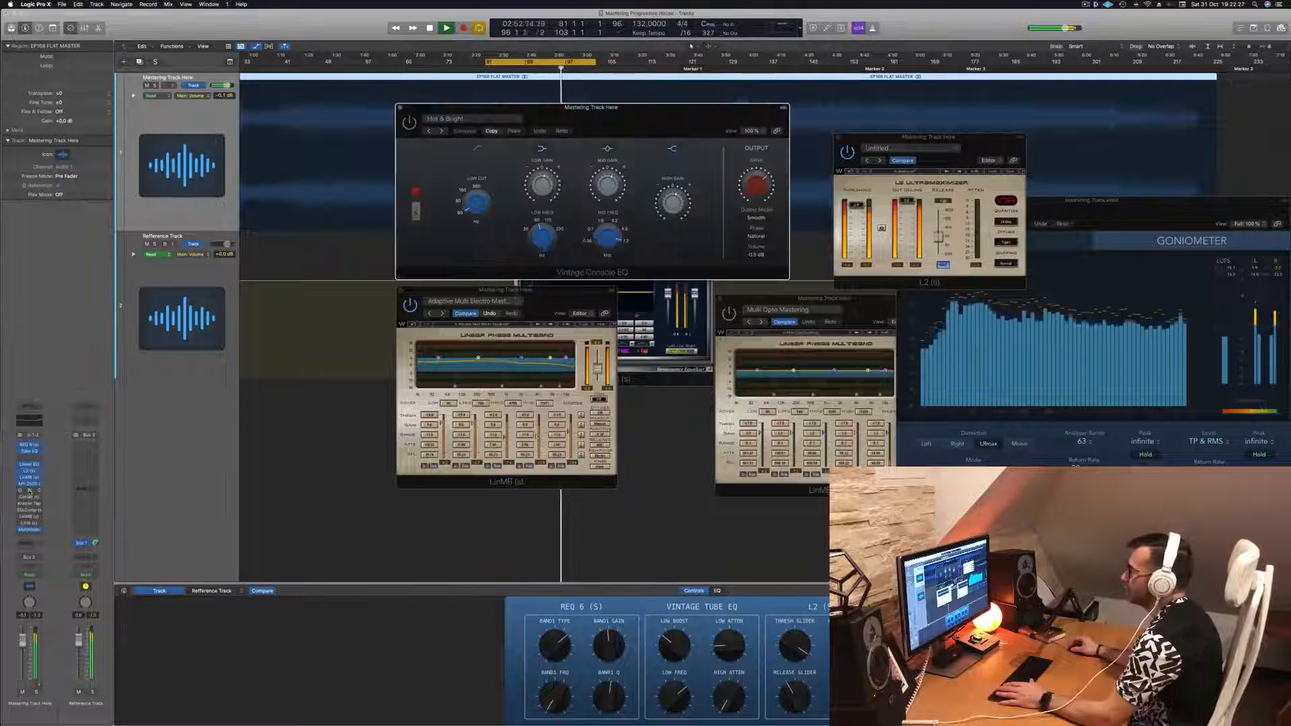
drag(548, 123, 509, 157)
key(space)
key(space)
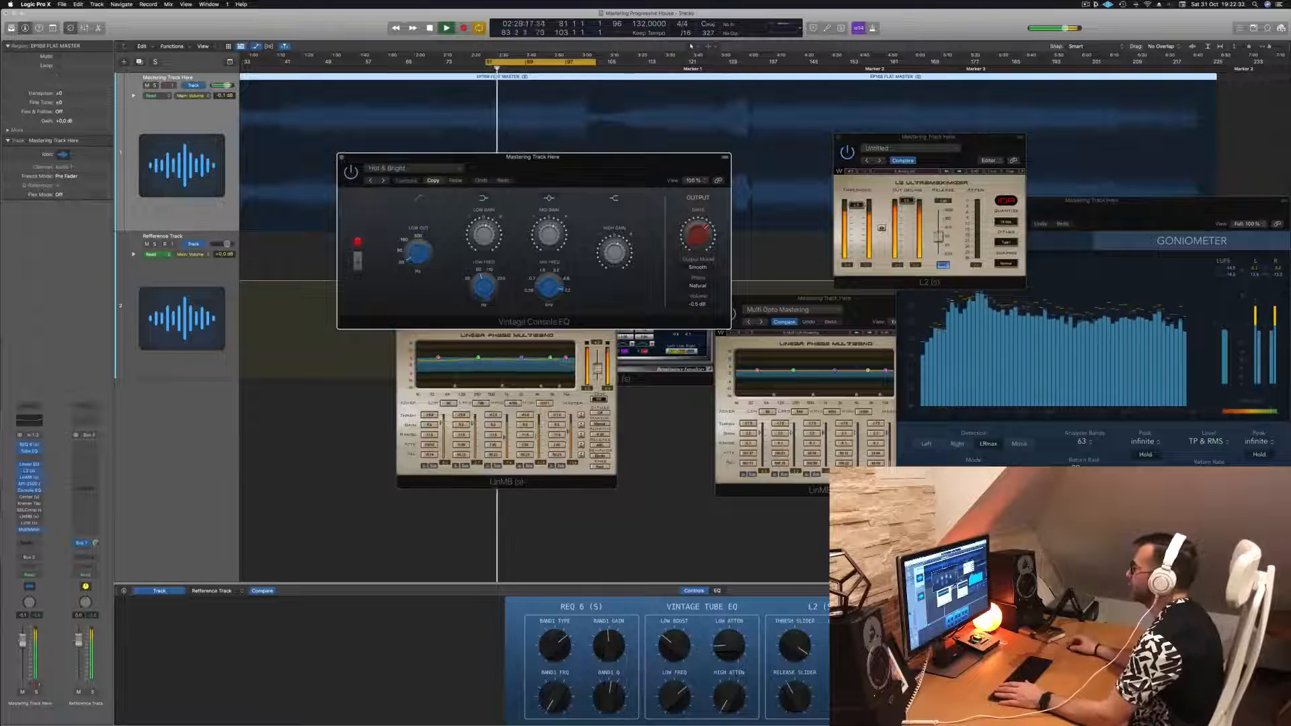
- Audition the Vintage Console EQ, moving its window to uncover the meters and restarting playback, and close it
drag(569, 170, 628, 286)
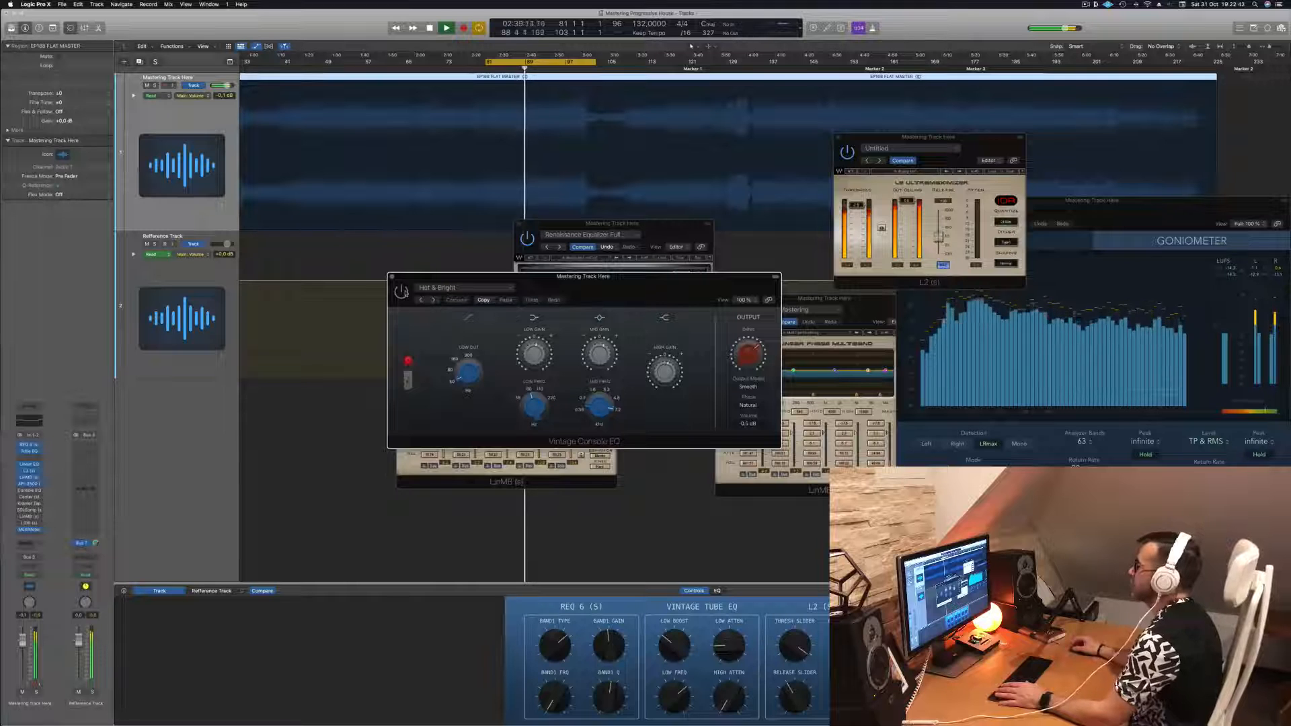
drag(649, 298, 842, 281)
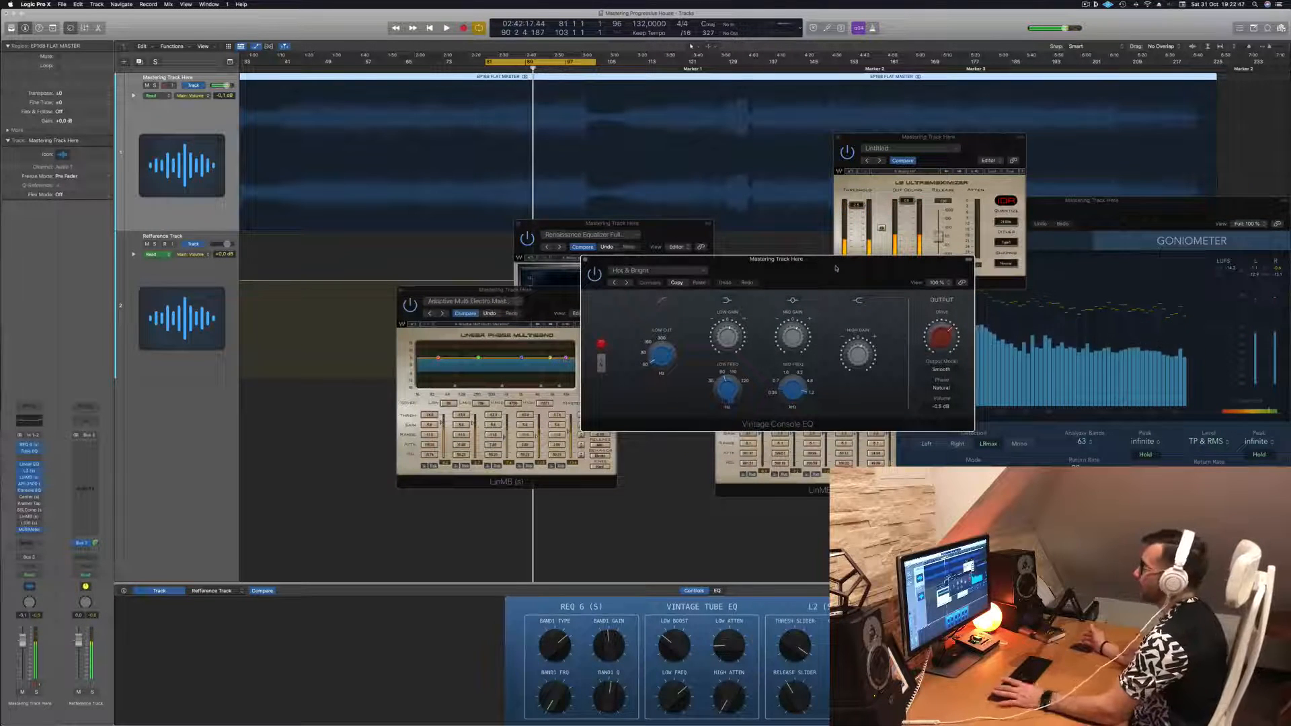
key(space)
drag(835, 268, 799, 286)
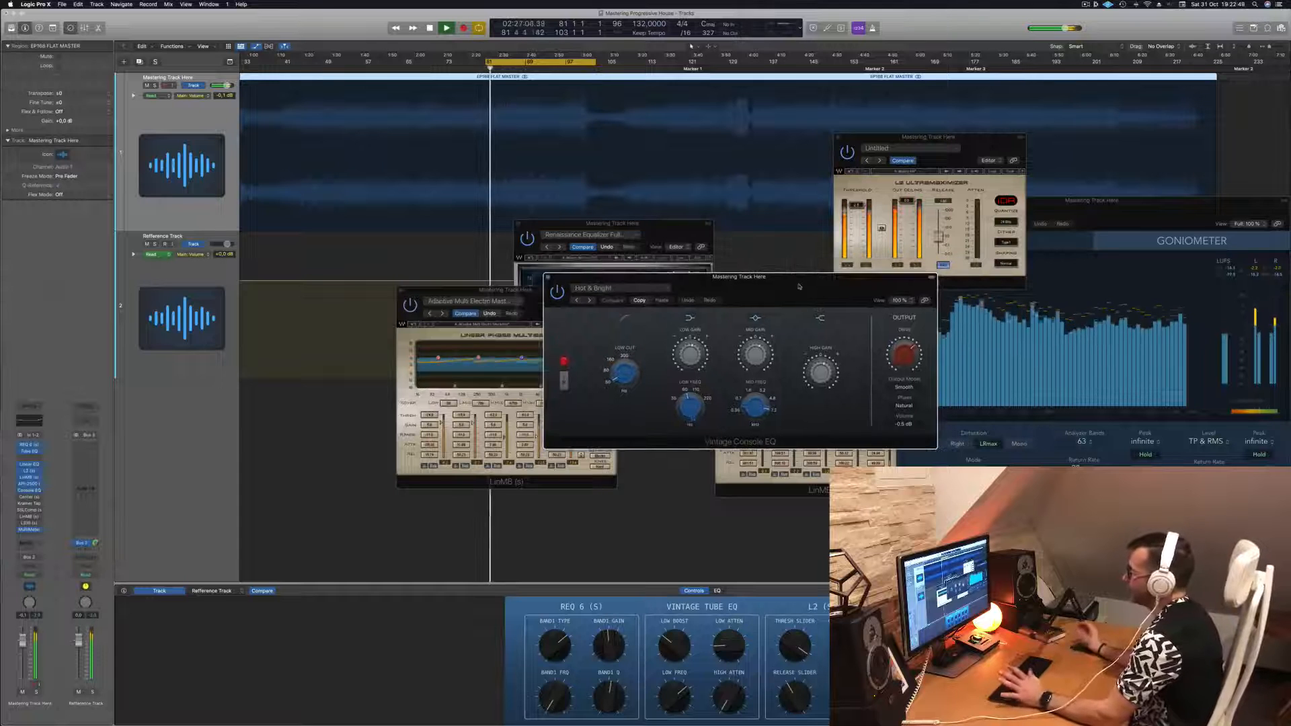
drag(799, 286, 783, 293)
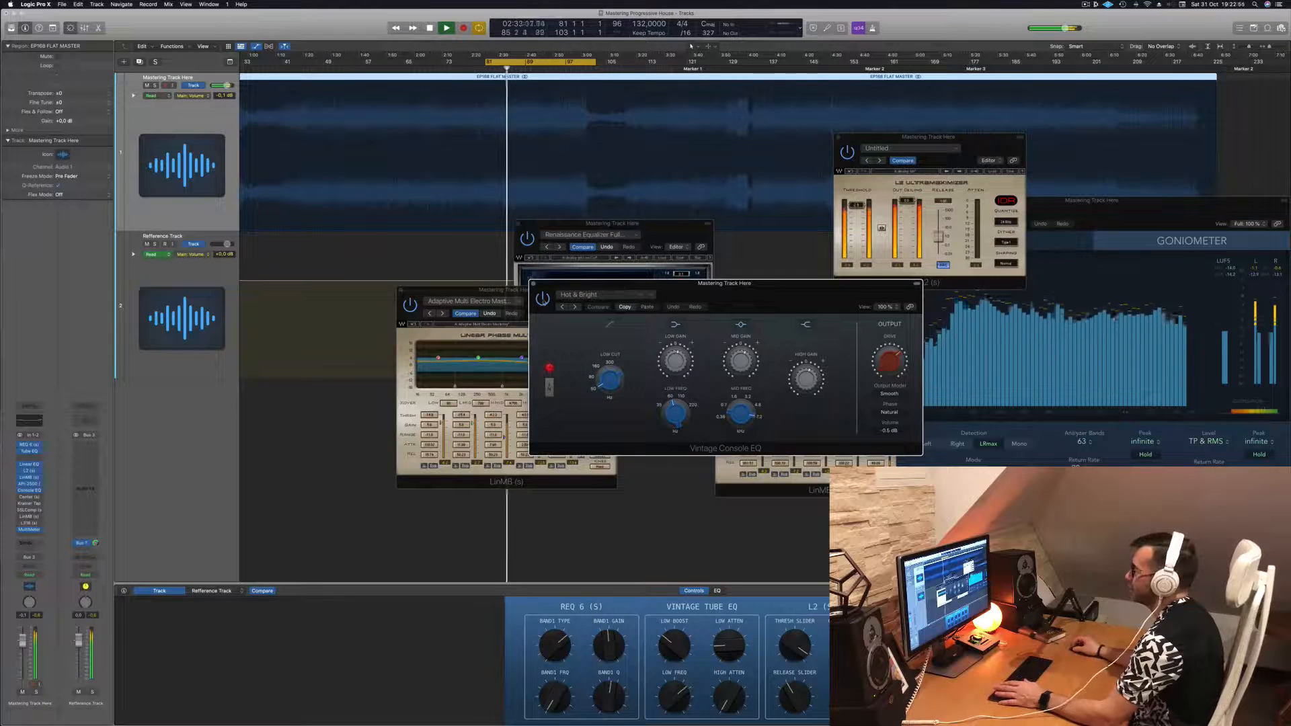
drag(770, 284, 723, 288)
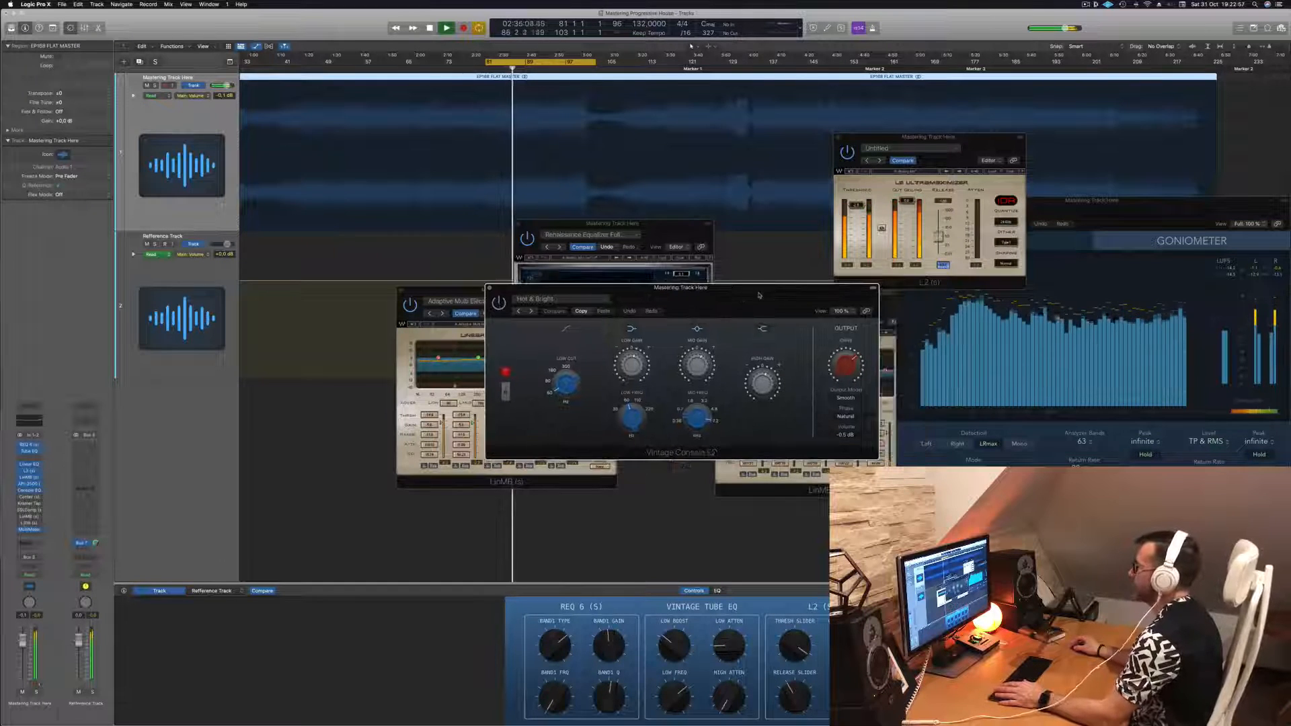
click(487, 289)
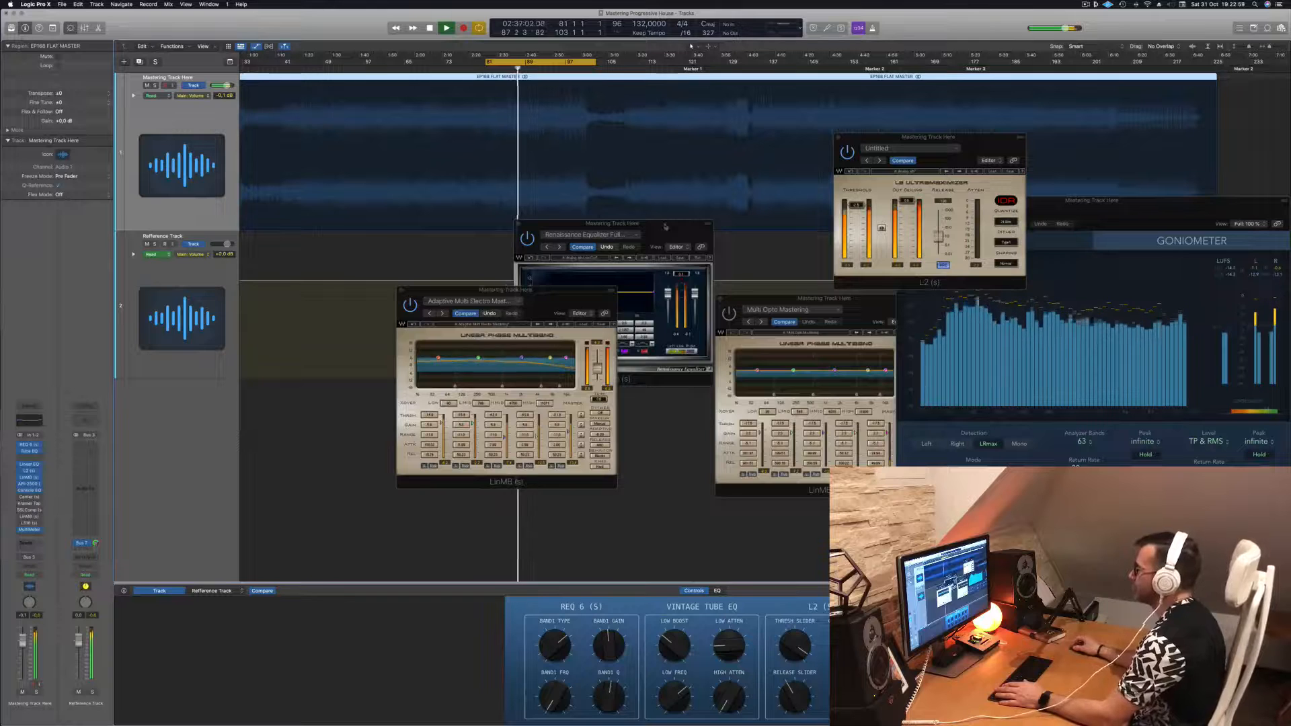
- Move the REQ 6 and first Linear Phase Multiband windows lower, and open the Center plug-in in the space above them
drag(666, 227, 818, 310)
drag(564, 303, 608, 318)
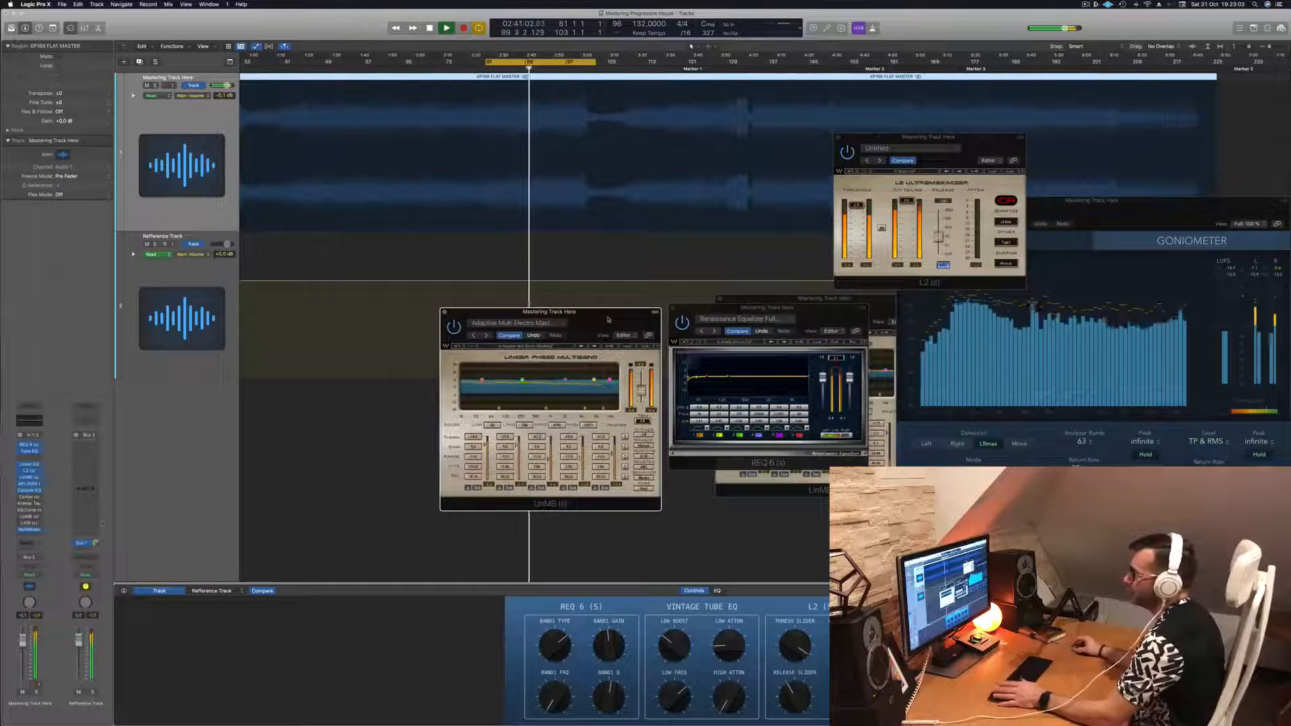
click(29, 497)
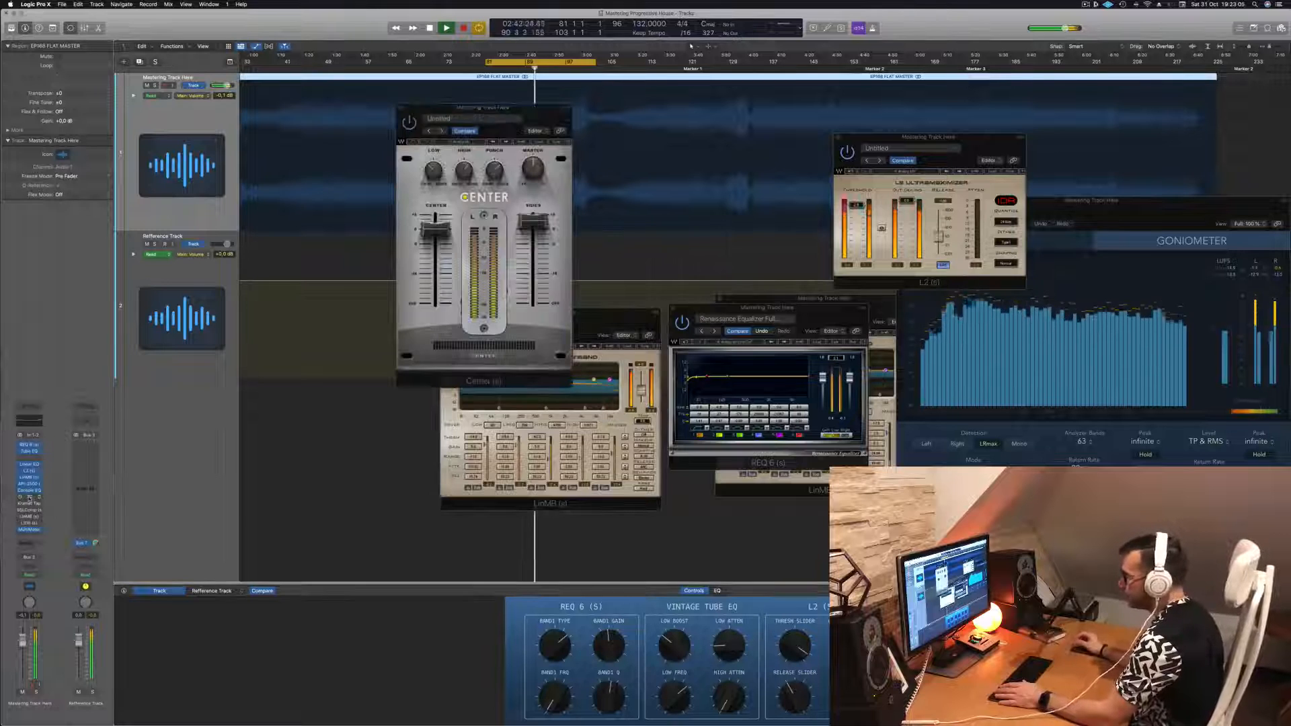
drag(511, 105, 645, 170)
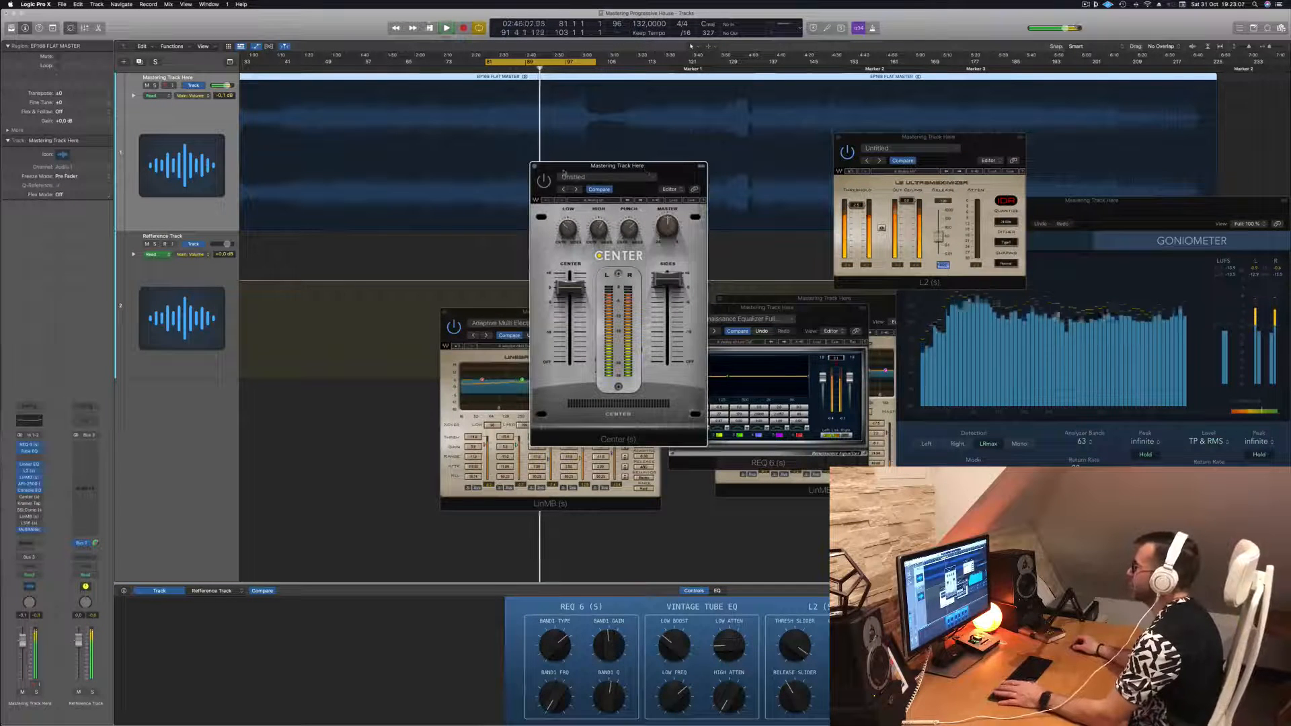
- Audition the Center plug-in by restarting playback from the cycle start, shifting its window to compare the surrounding meters
key(space)
drag(563, 173, 551, 175)
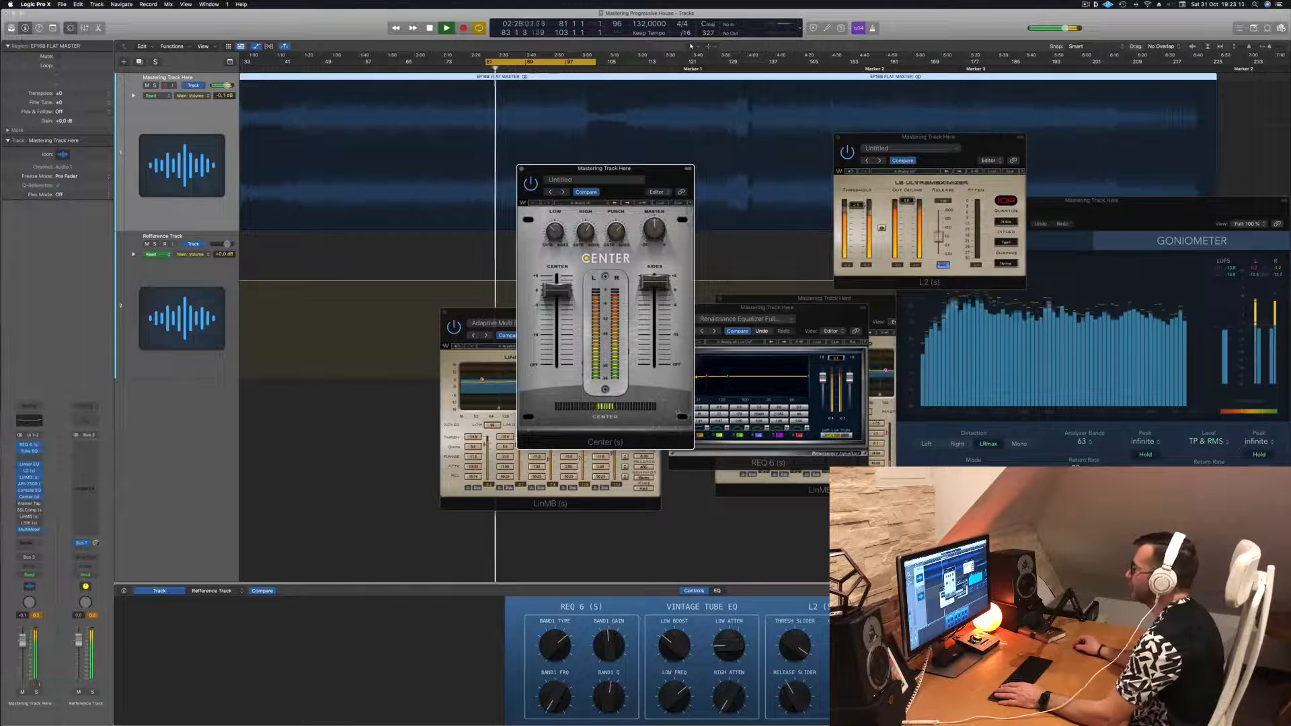
key(space)
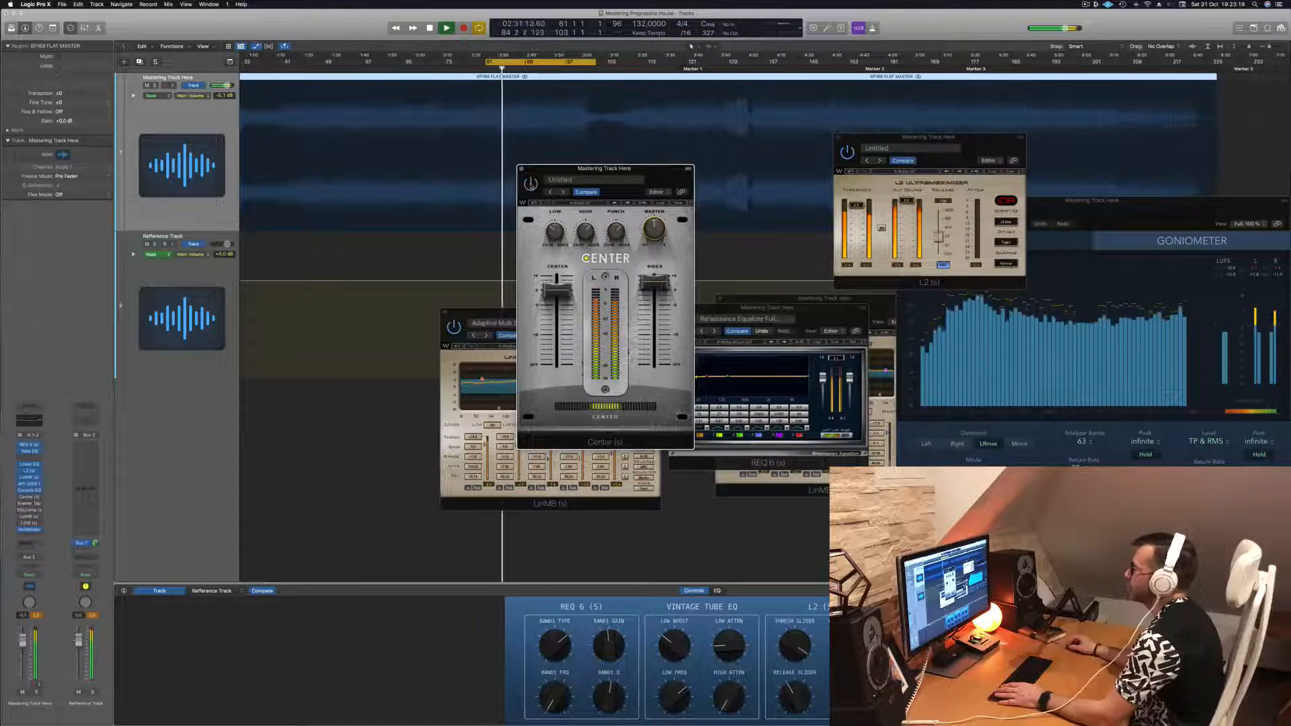
key(space)
key(space)
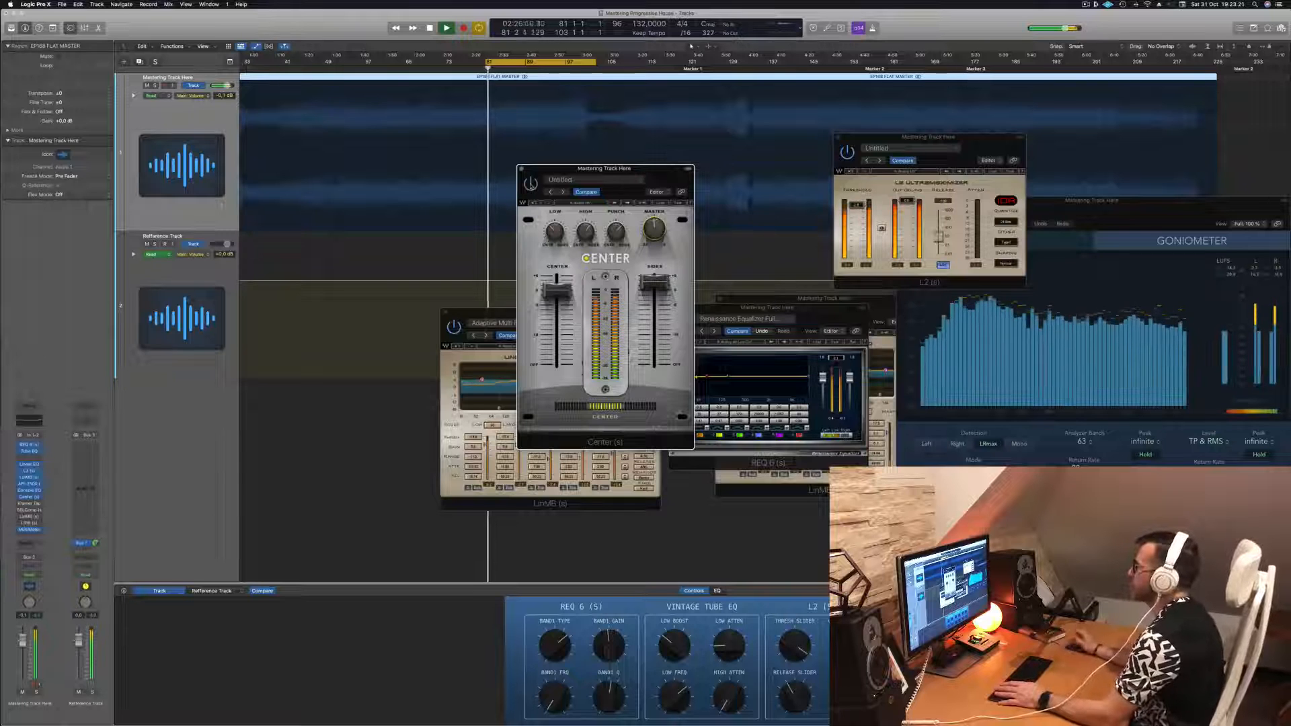
drag(638, 181, 628, 210)
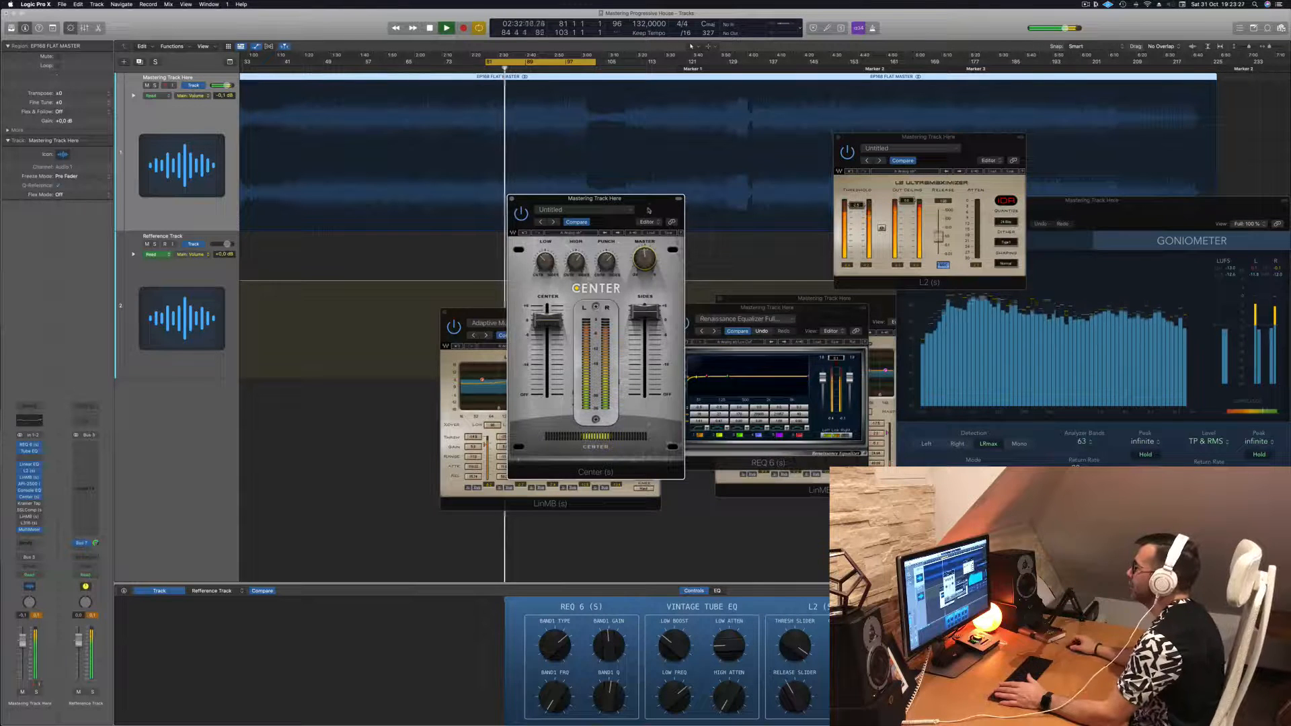
drag(648, 210, 706, 254)
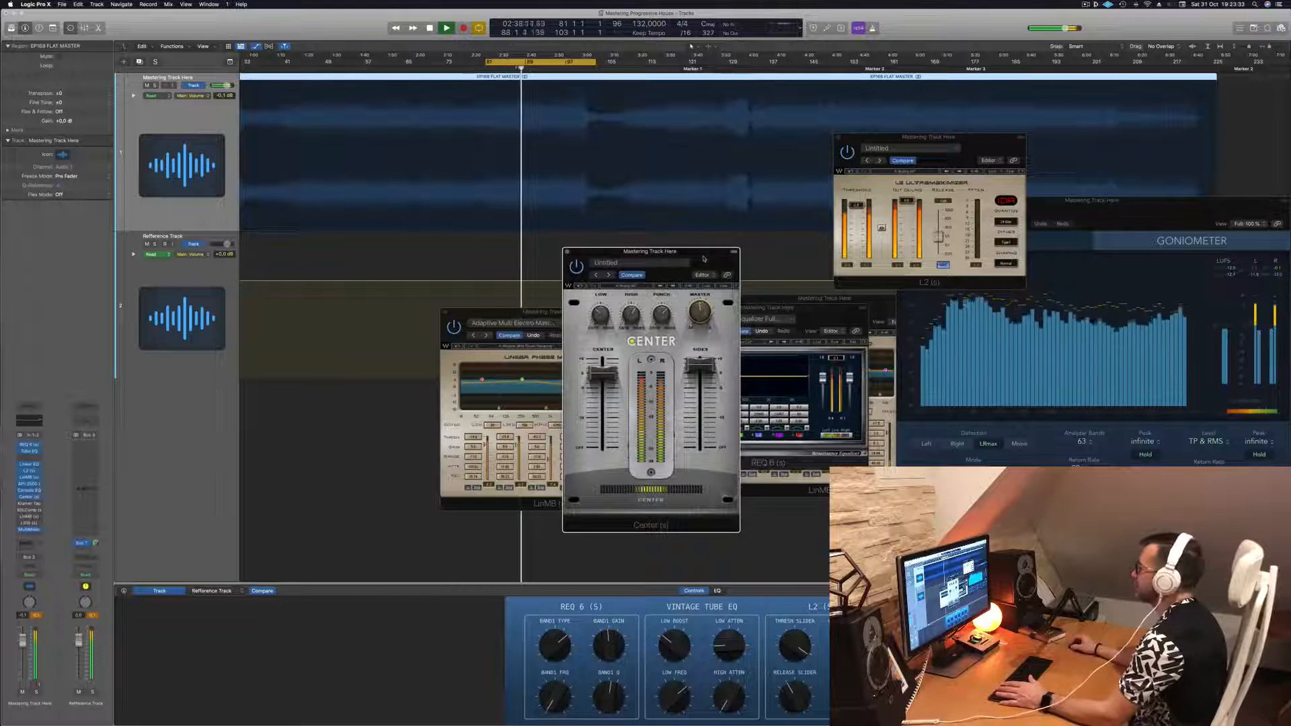
- Bring the MultiMeter in front of the L2, and close the Center and first Linear Phase Multiband windows
click(1233, 280)
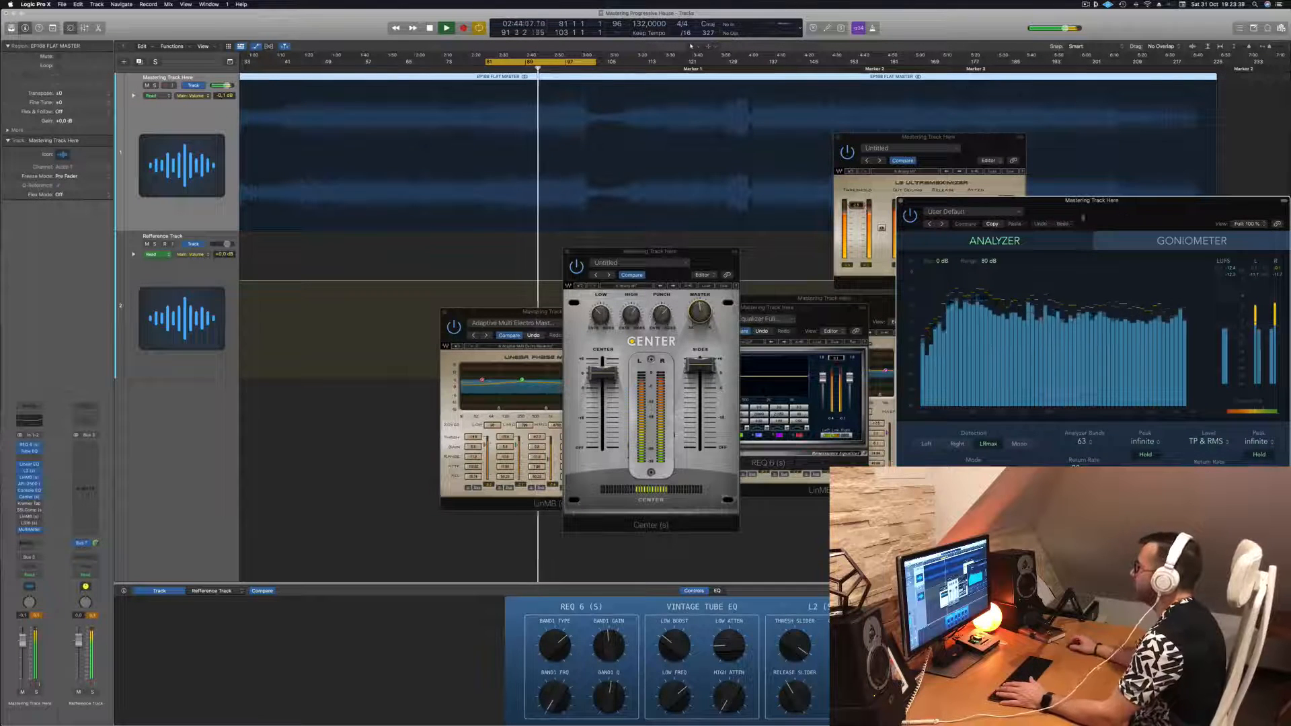
click(703, 258)
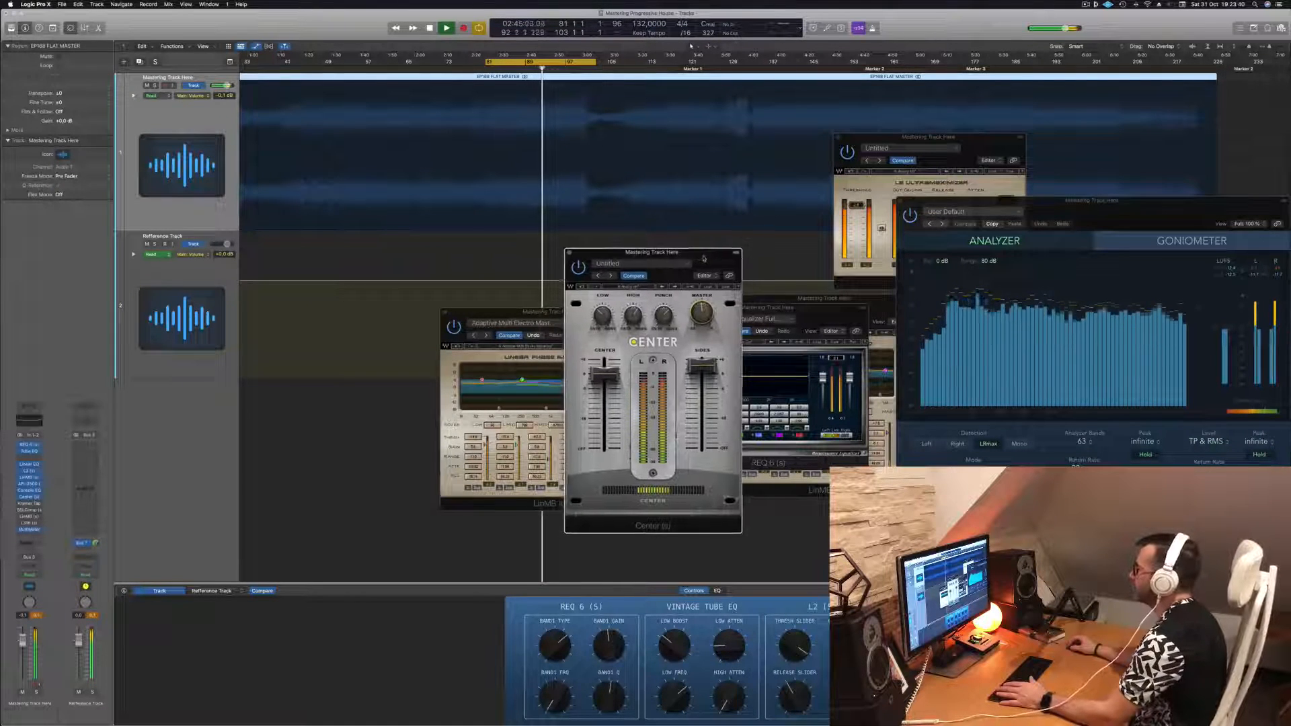
click(569, 252)
click(584, 321)
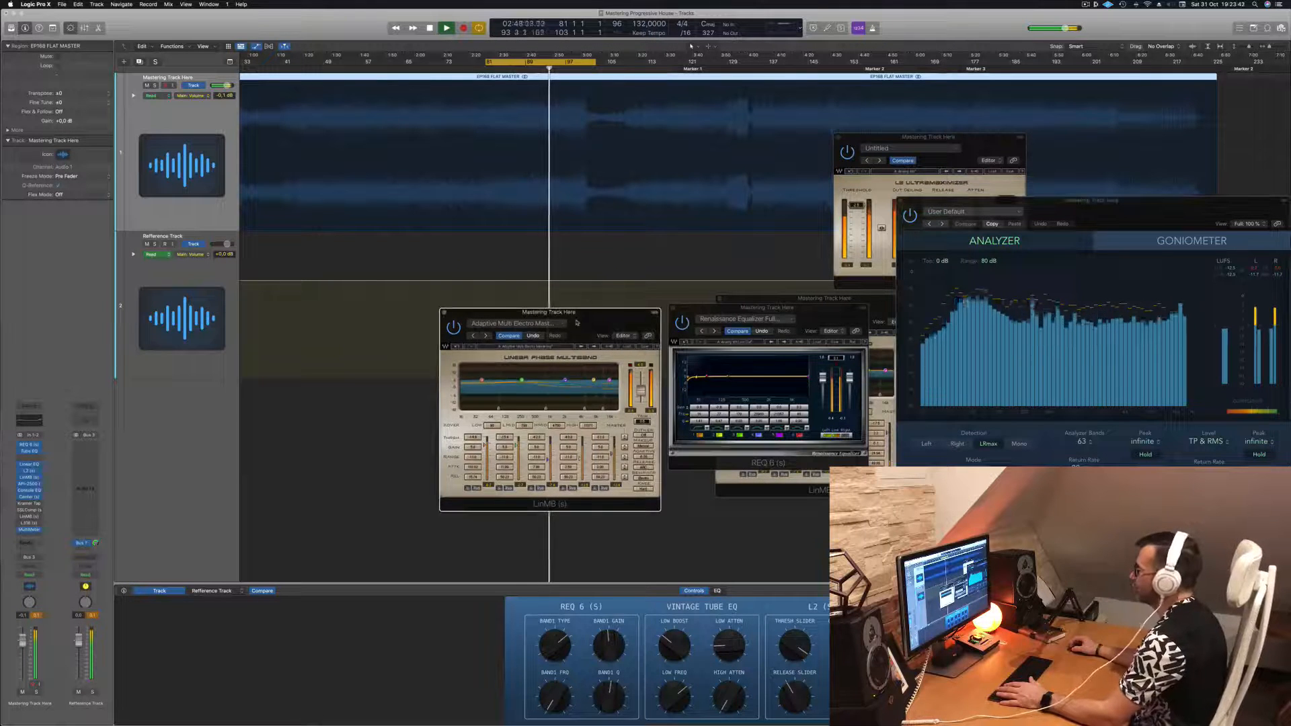
click(443, 313)
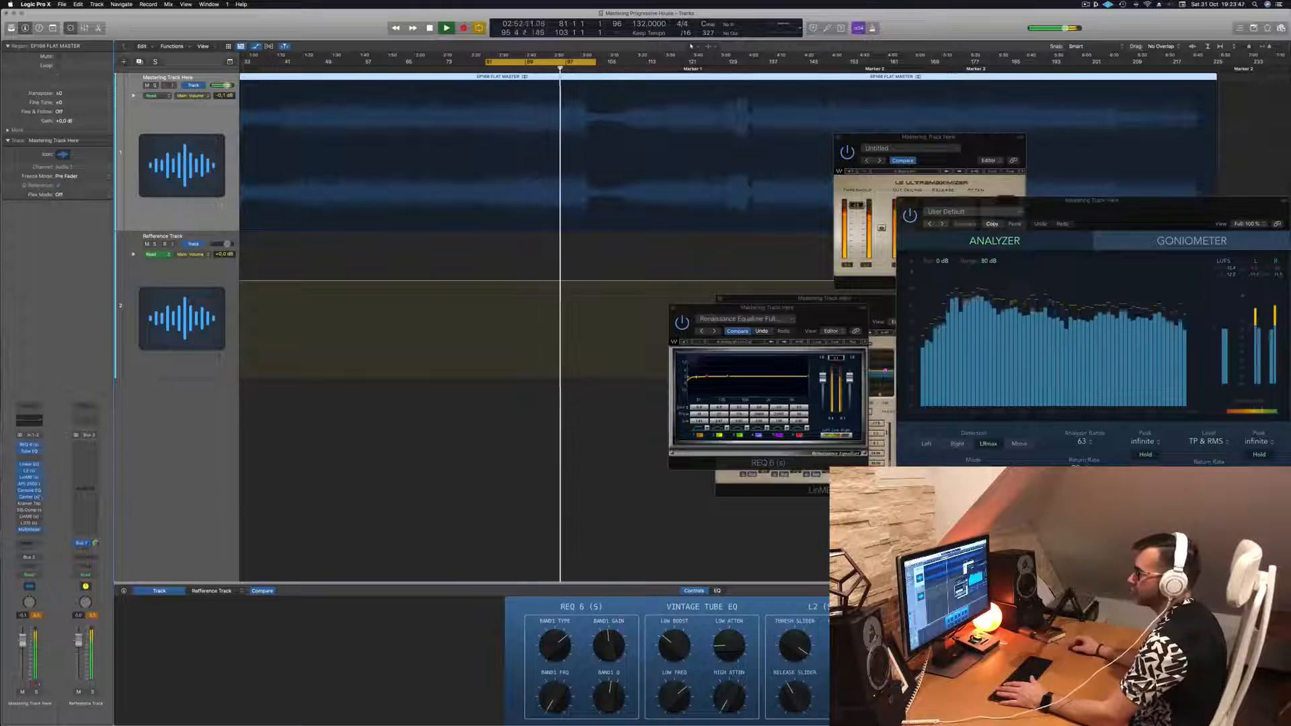
- Open the mastering track's Kramer Tape plug-in, look over its settings while the track plays, and close it
click(28, 504)
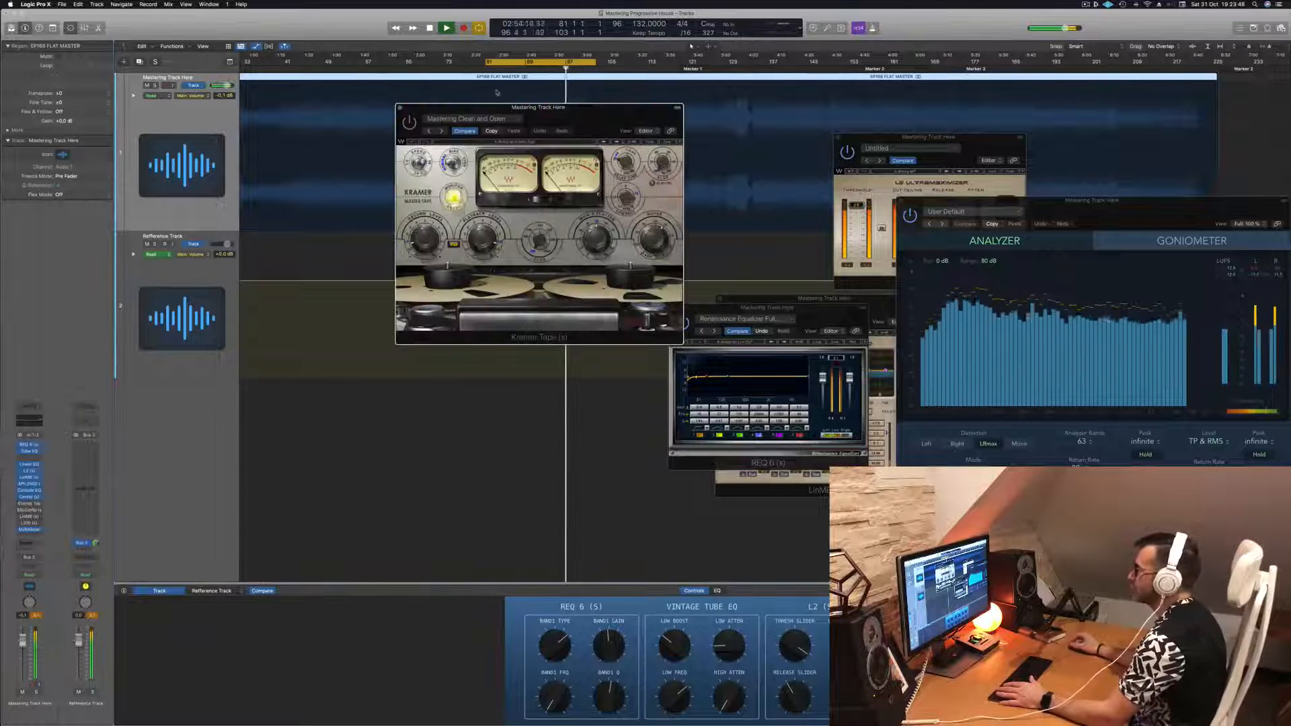
drag(404, 108, 386, 131)
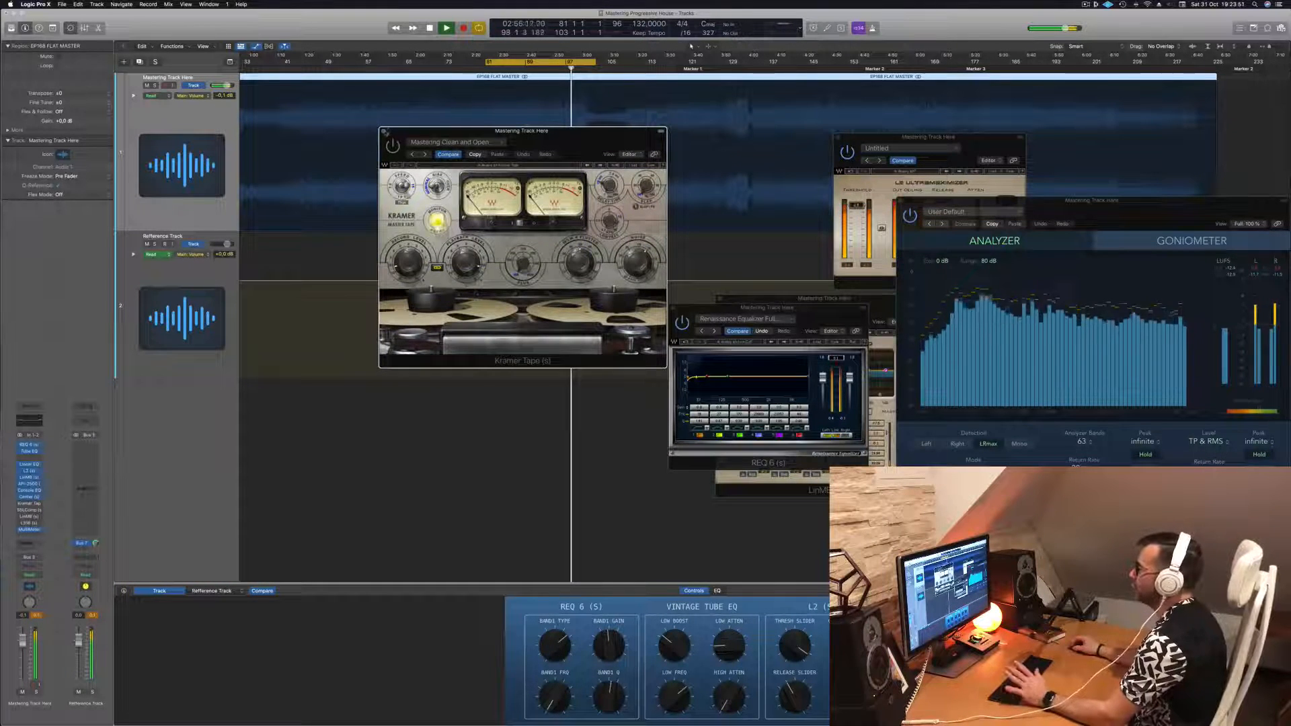
click(383, 131)
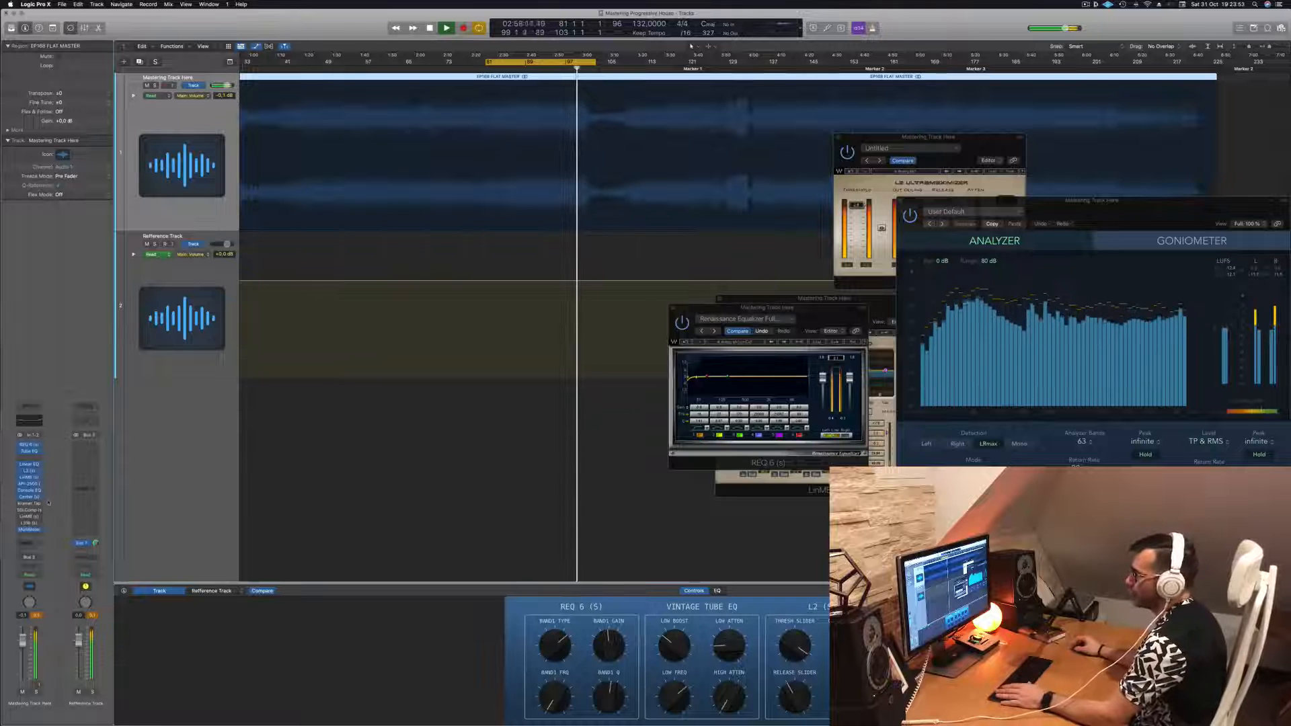
- Open the SSLComp plug-in beside the REQ 6 and extend the cycle range through the break to bar 134
click(29, 510)
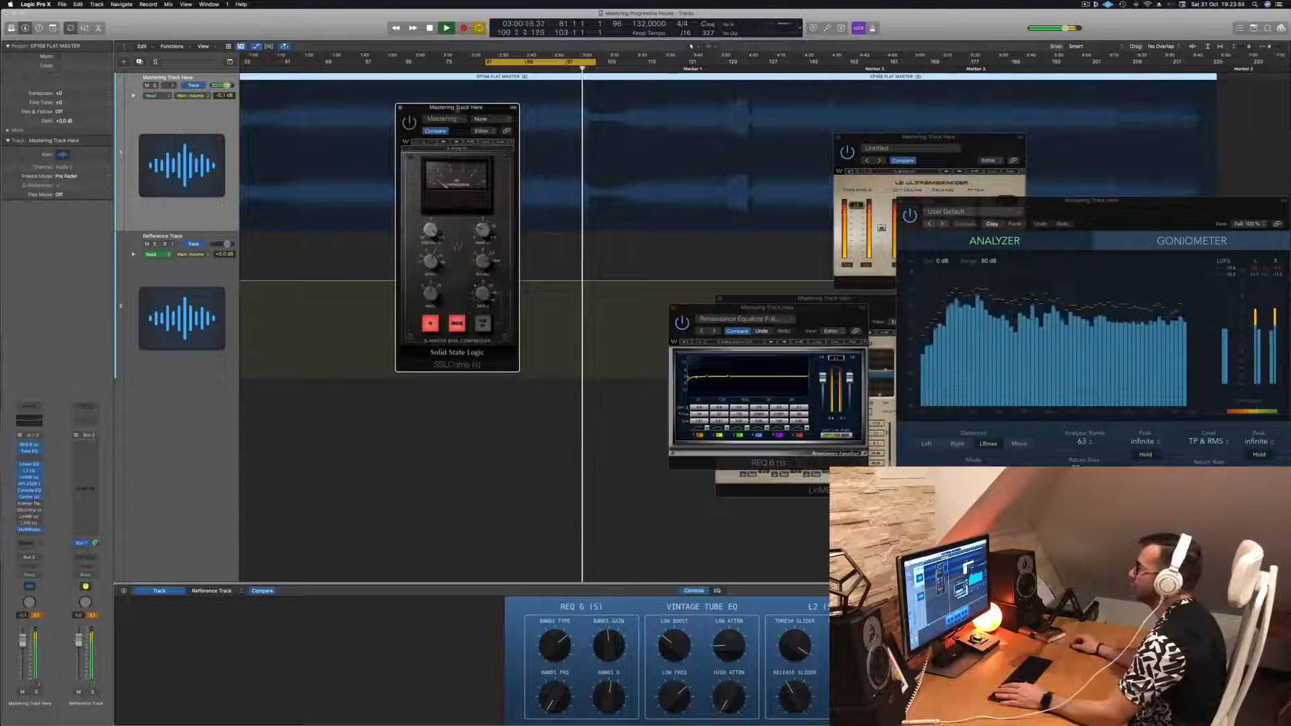
drag(457, 107, 711, 301)
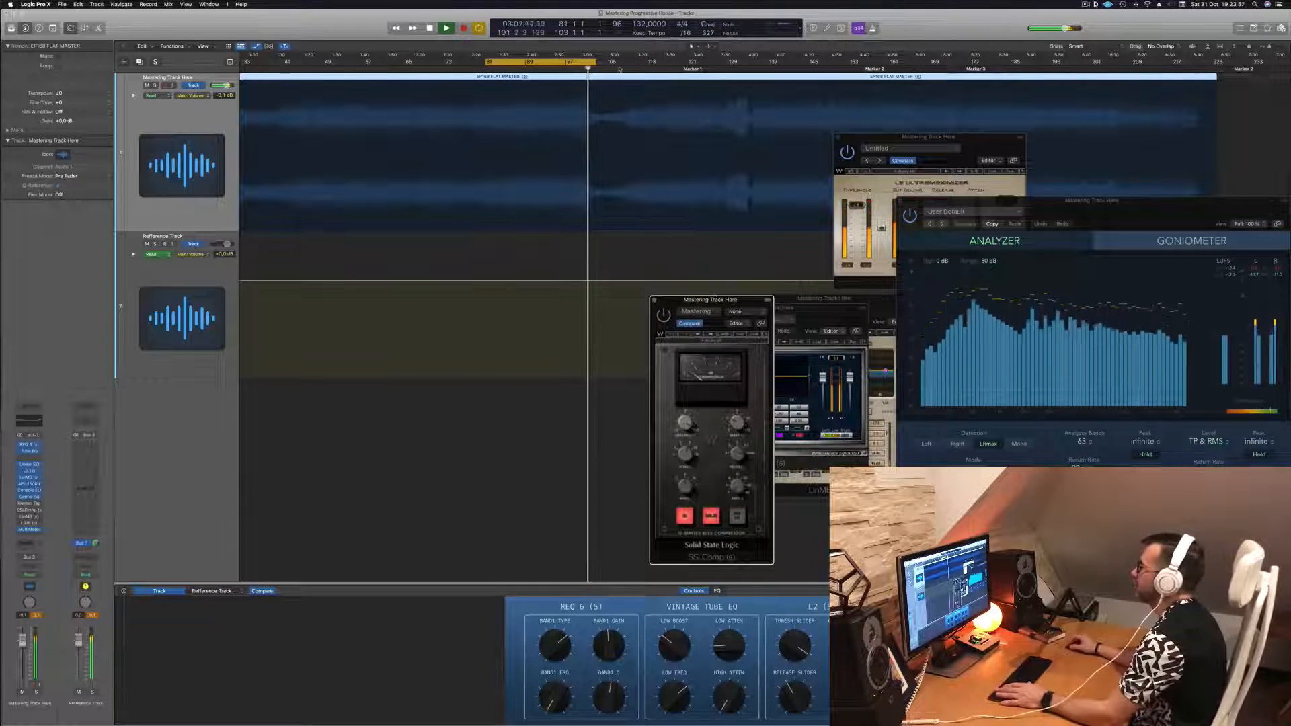
drag(595, 62, 749, 69)
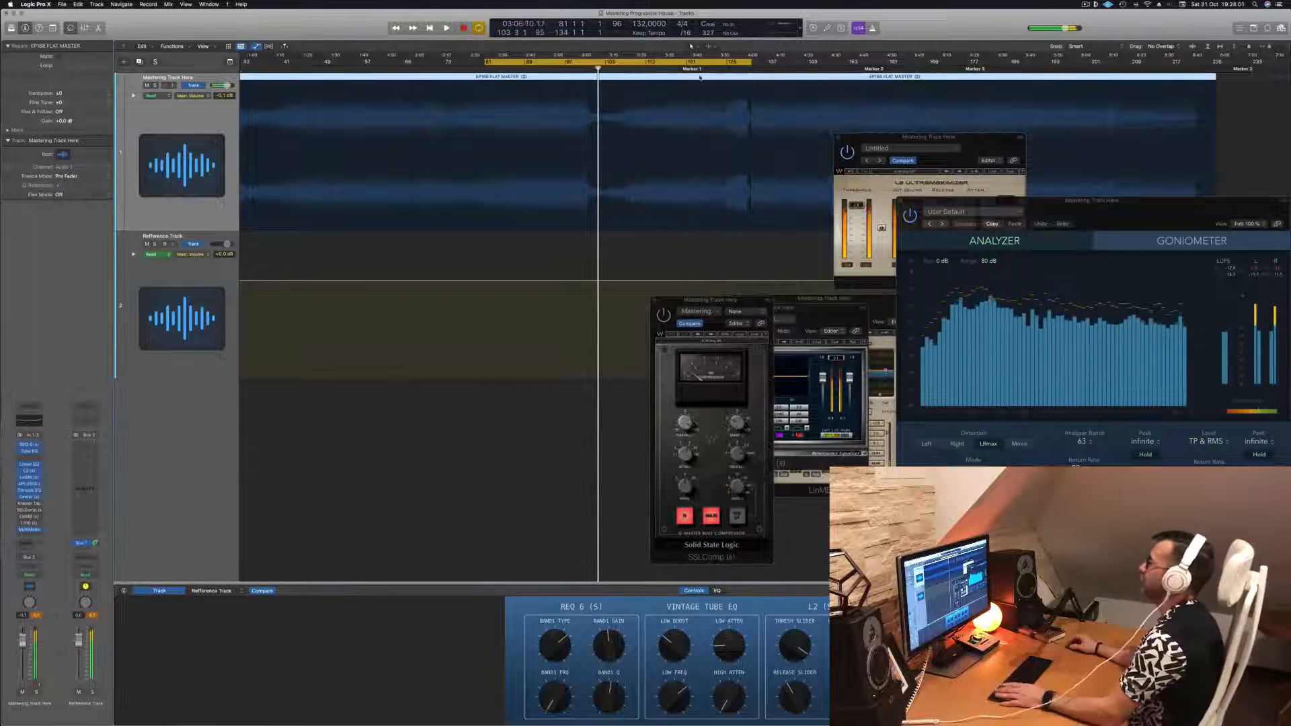
- Audition the SSLComp, shifting its window clear of the REQ 6 and restarting playback, and close it
drag(724, 300, 625, 285)
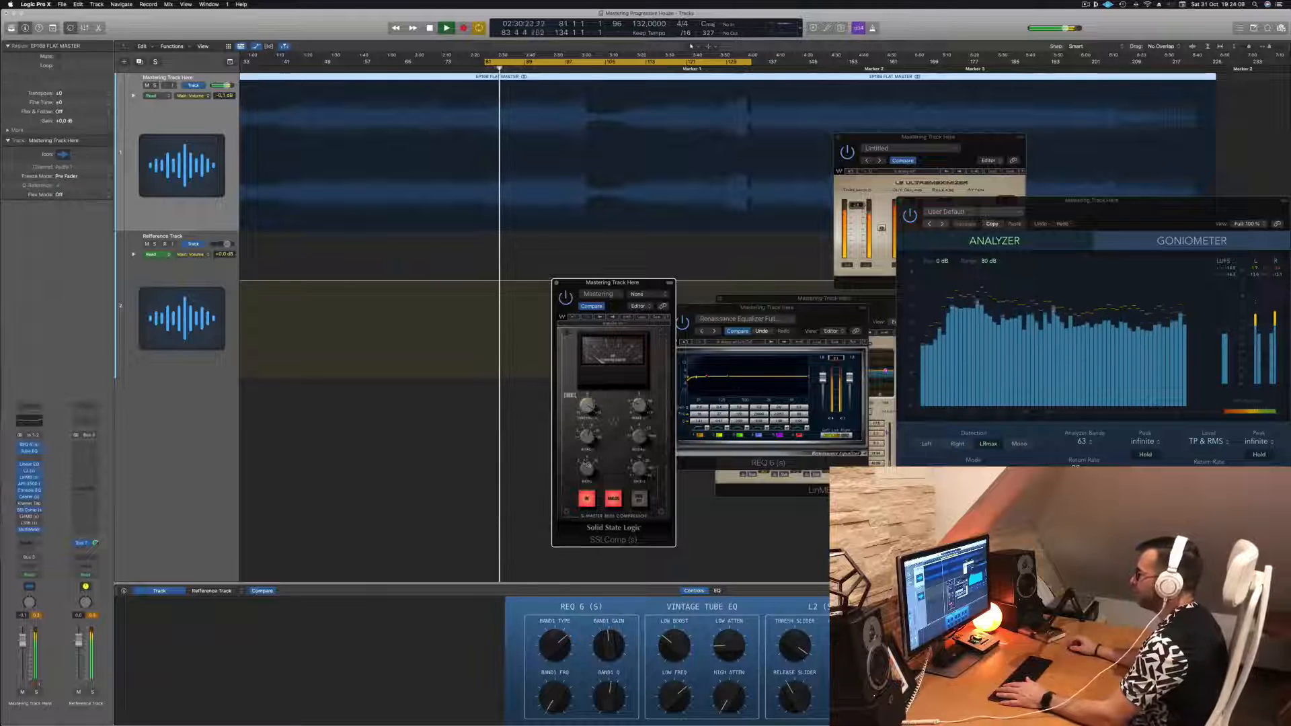
drag(641, 287, 611, 289)
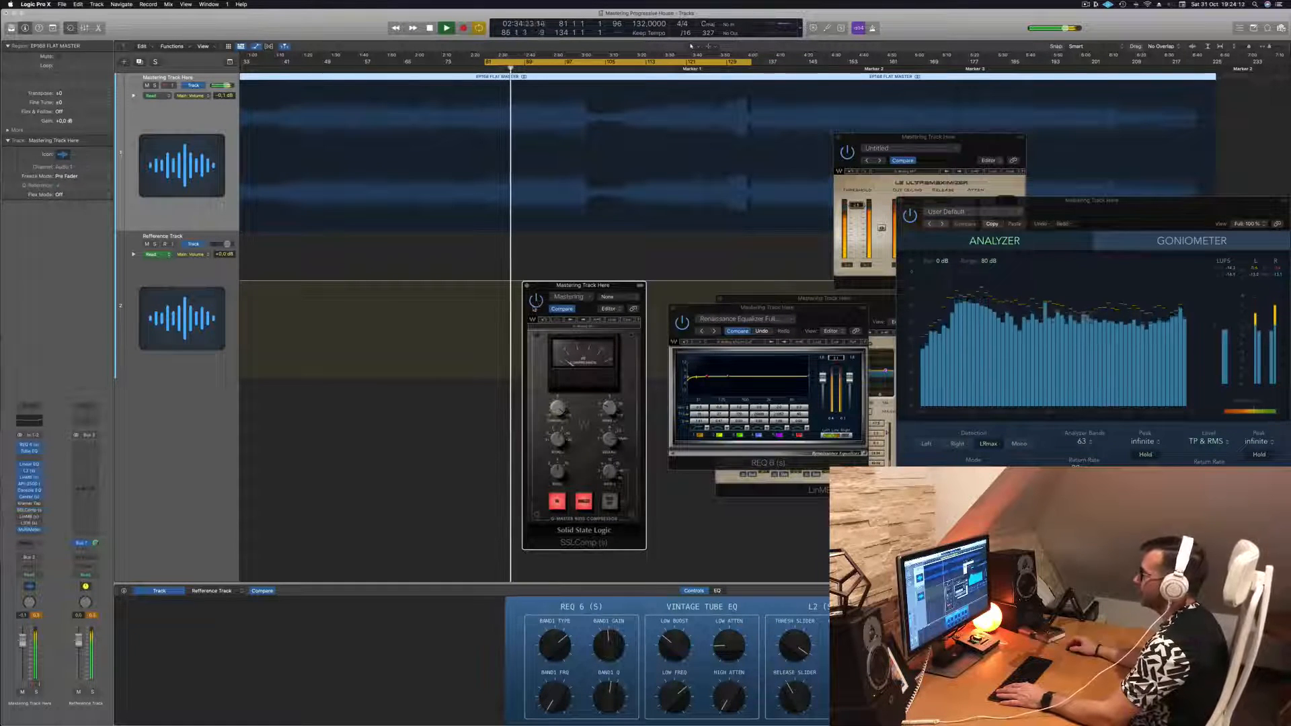
key(space)
key(space)
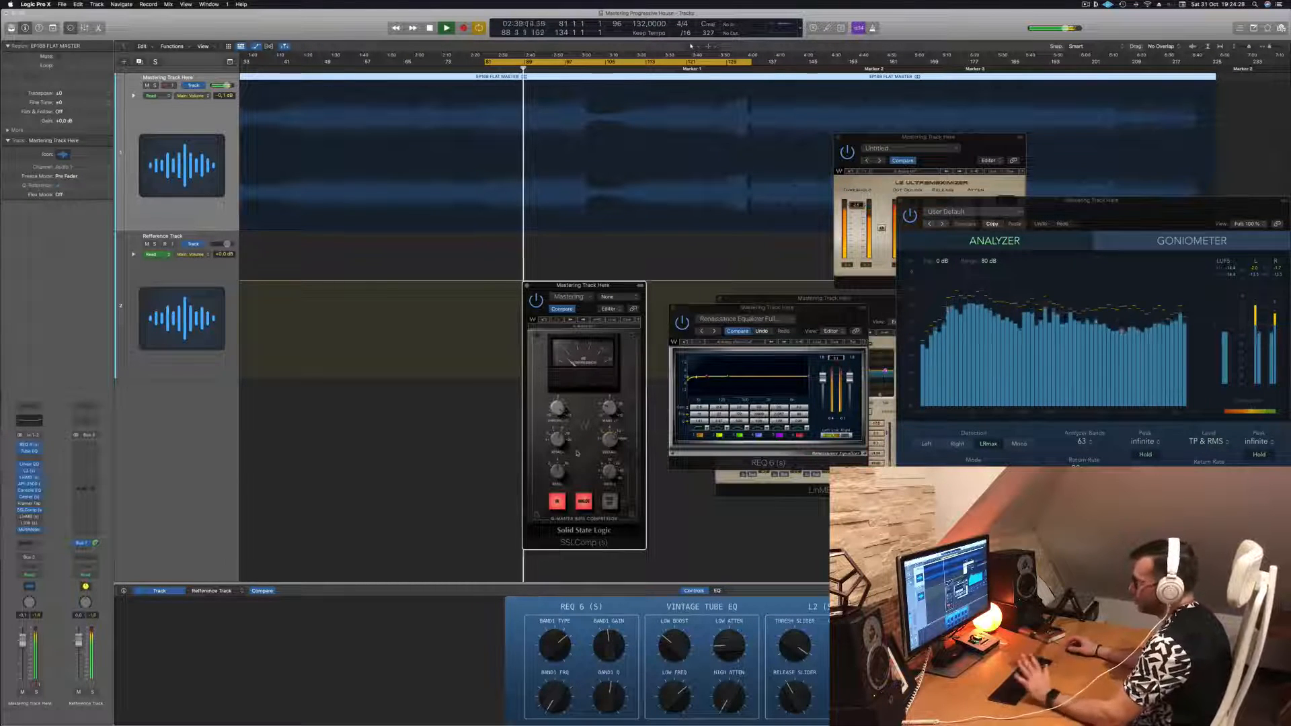
drag(582, 285, 615, 288)
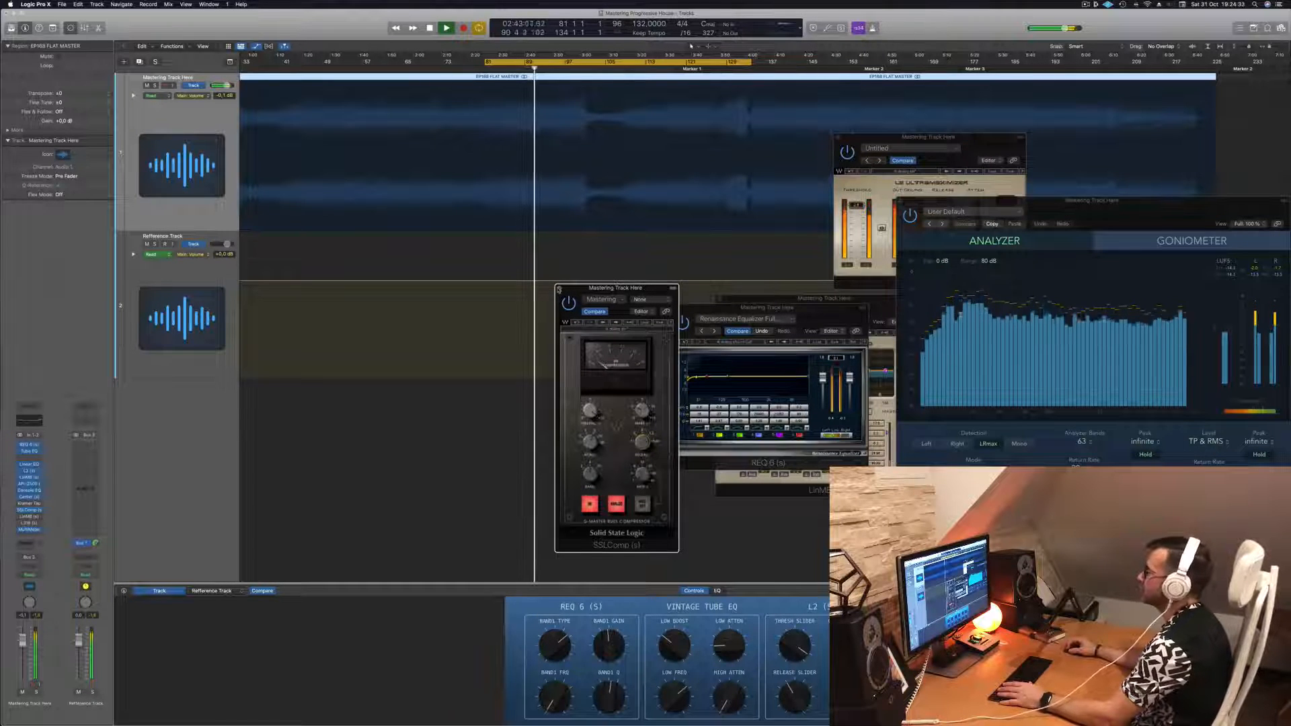
click(558, 288)
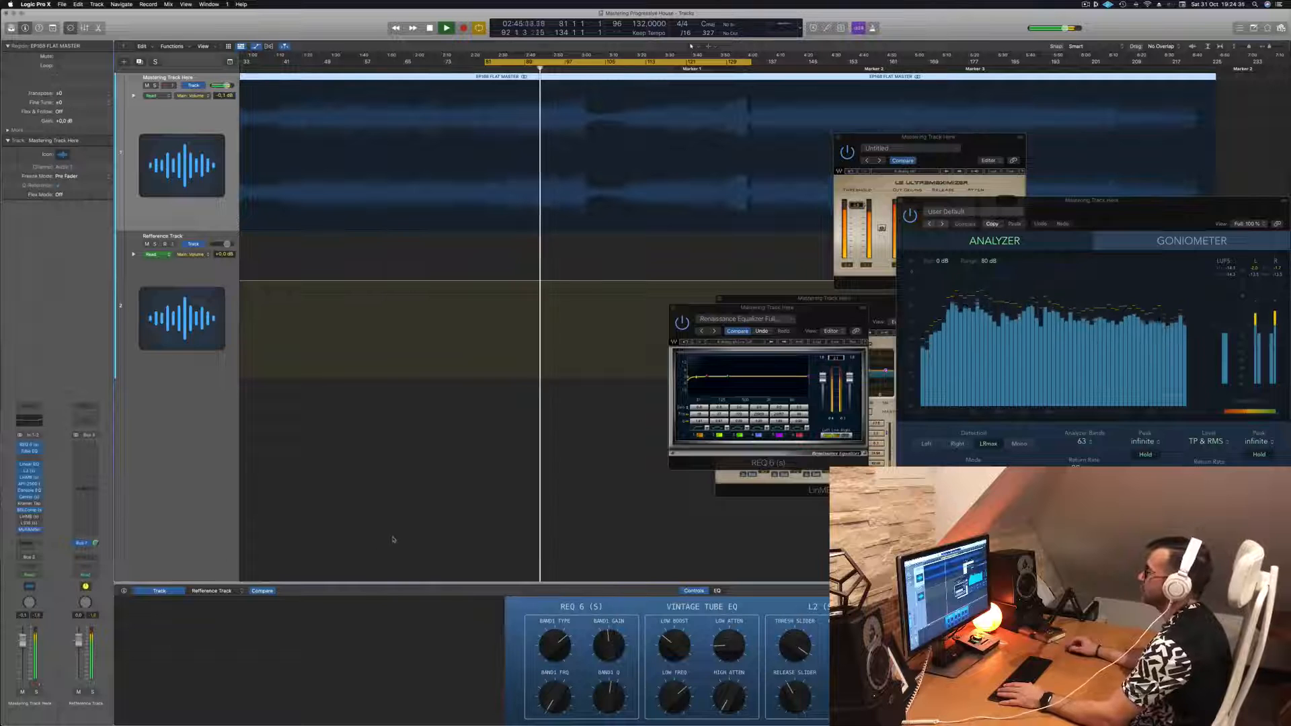
click(438, 514)
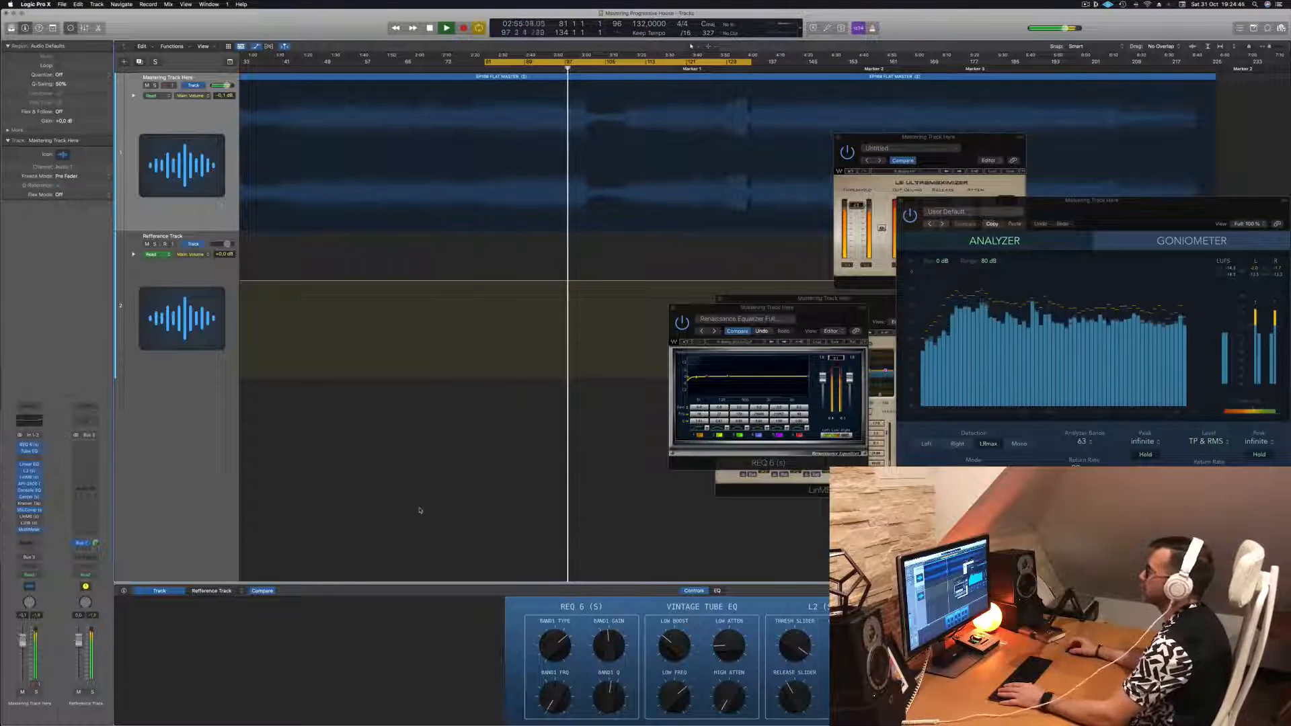
- Open the second Linear Phase Multiband and the L316, and arrange their windows side by side over the tracks
click(29, 517)
click(29, 517)
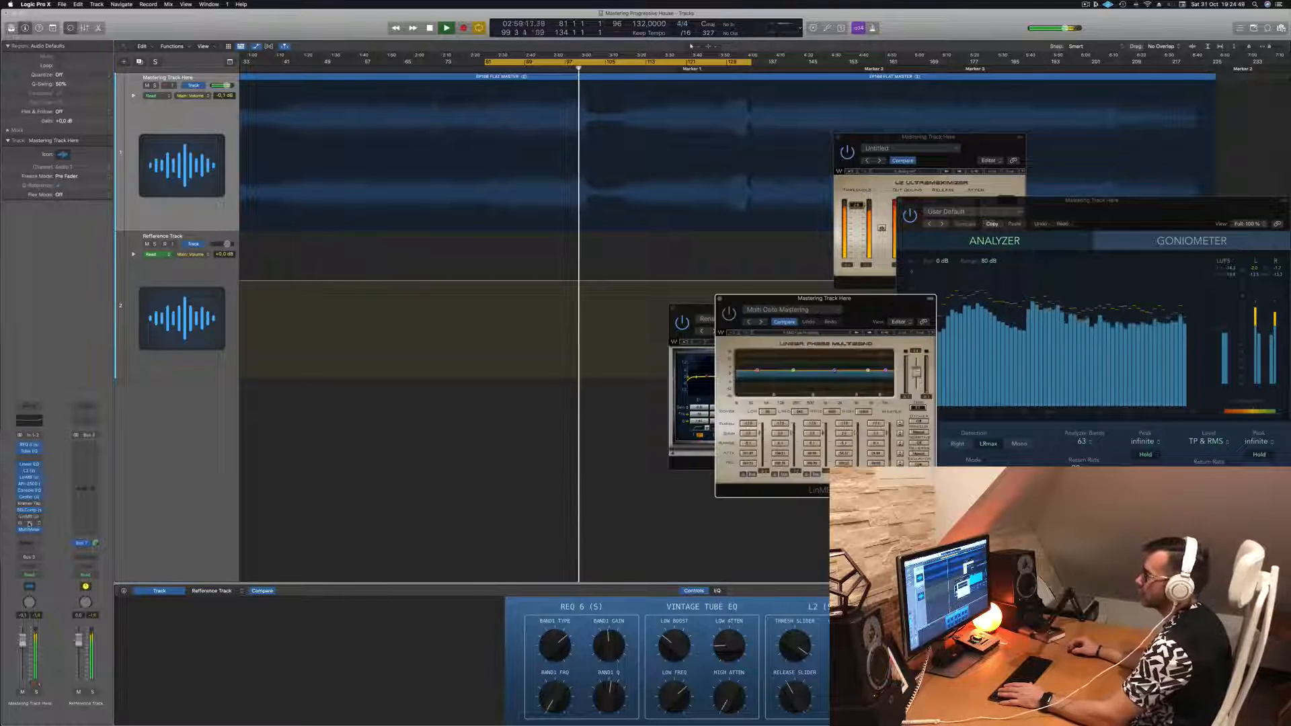
click(30, 522)
drag(628, 112, 455, 195)
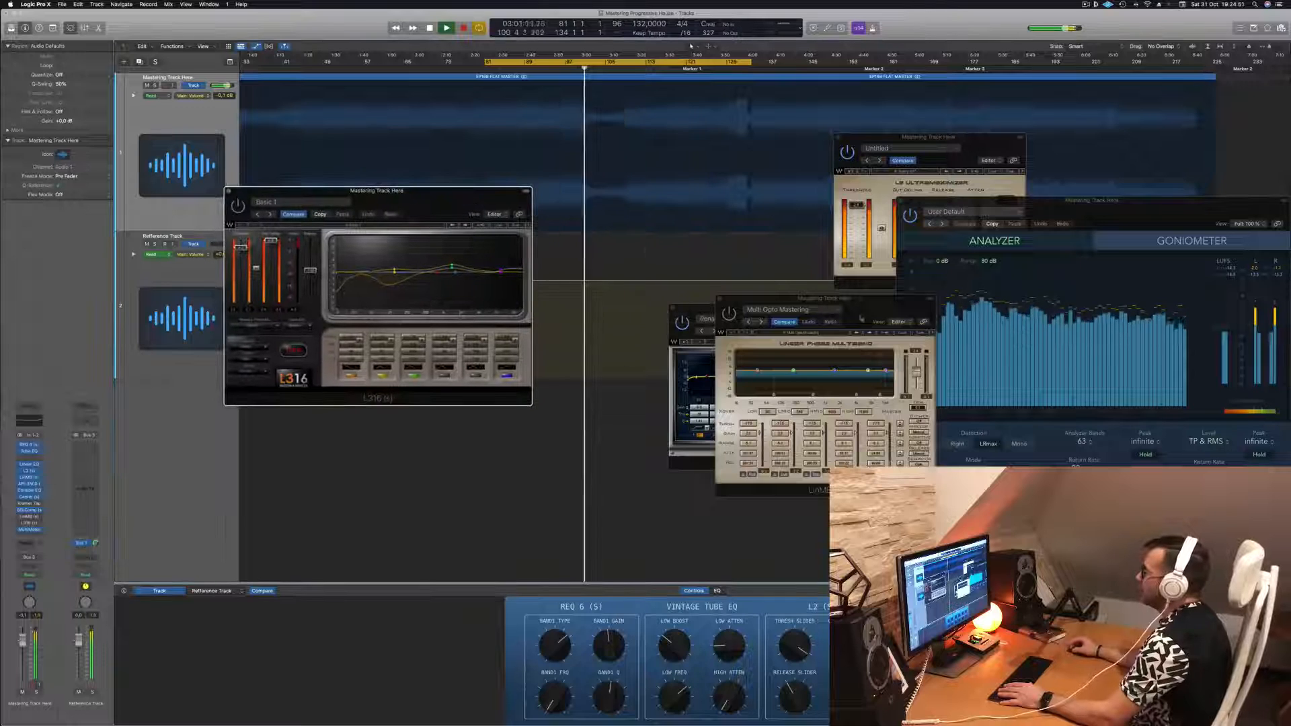
drag(884, 304, 738, 196)
- Restart playback from the cycle start to audition the second Linear Phase Multiband, moving its window slightly lower
key(space)
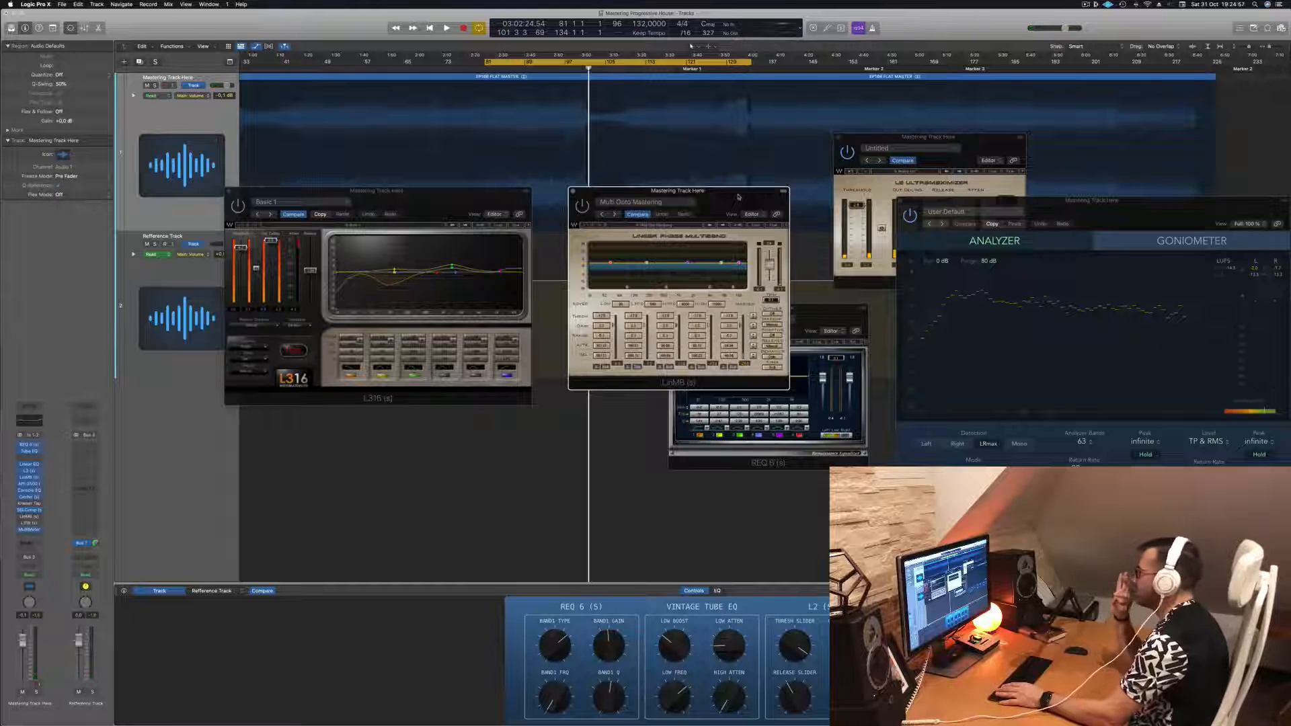
key(space)
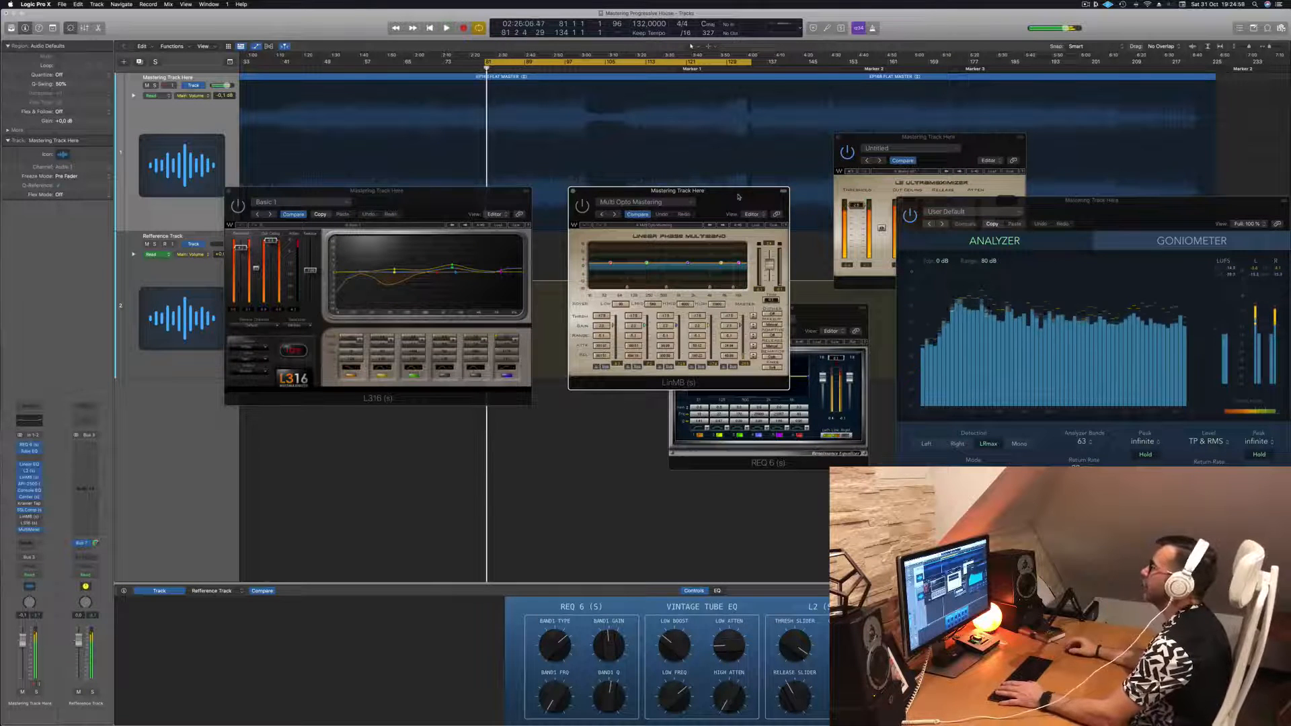
drag(738, 197, 726, 216)
key(space)
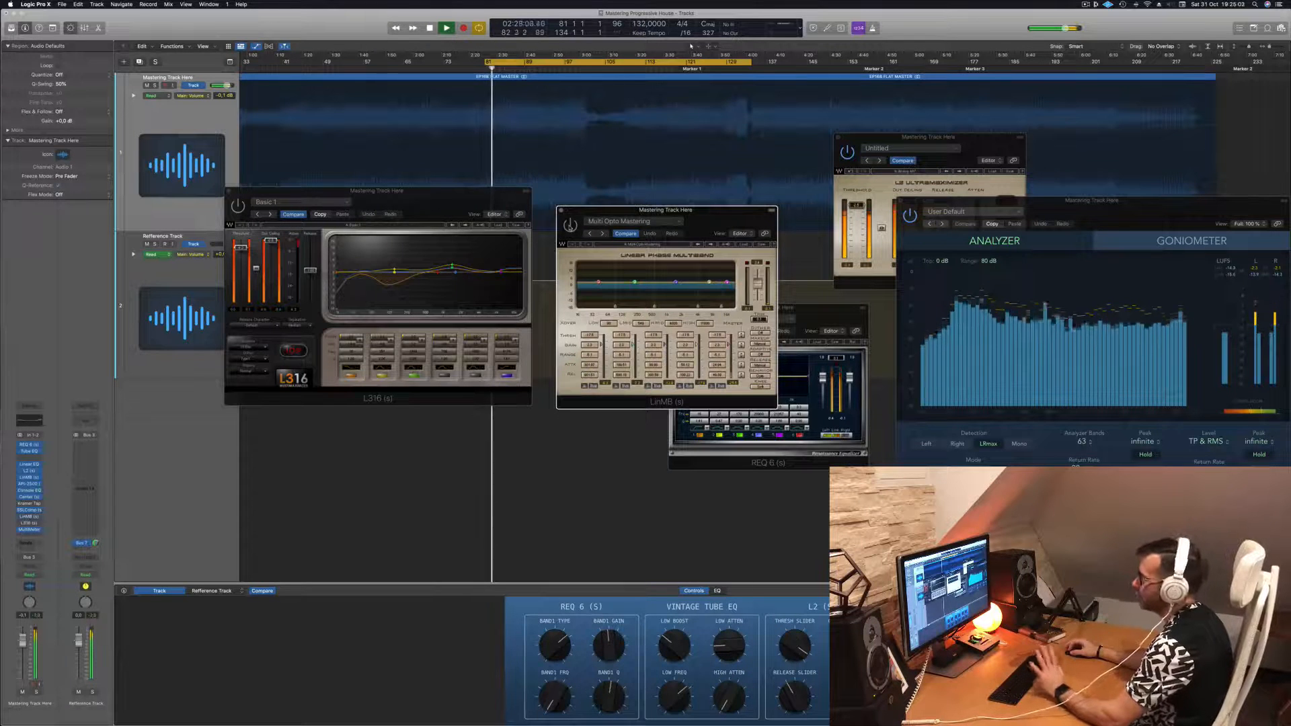
key(space)
key(space)
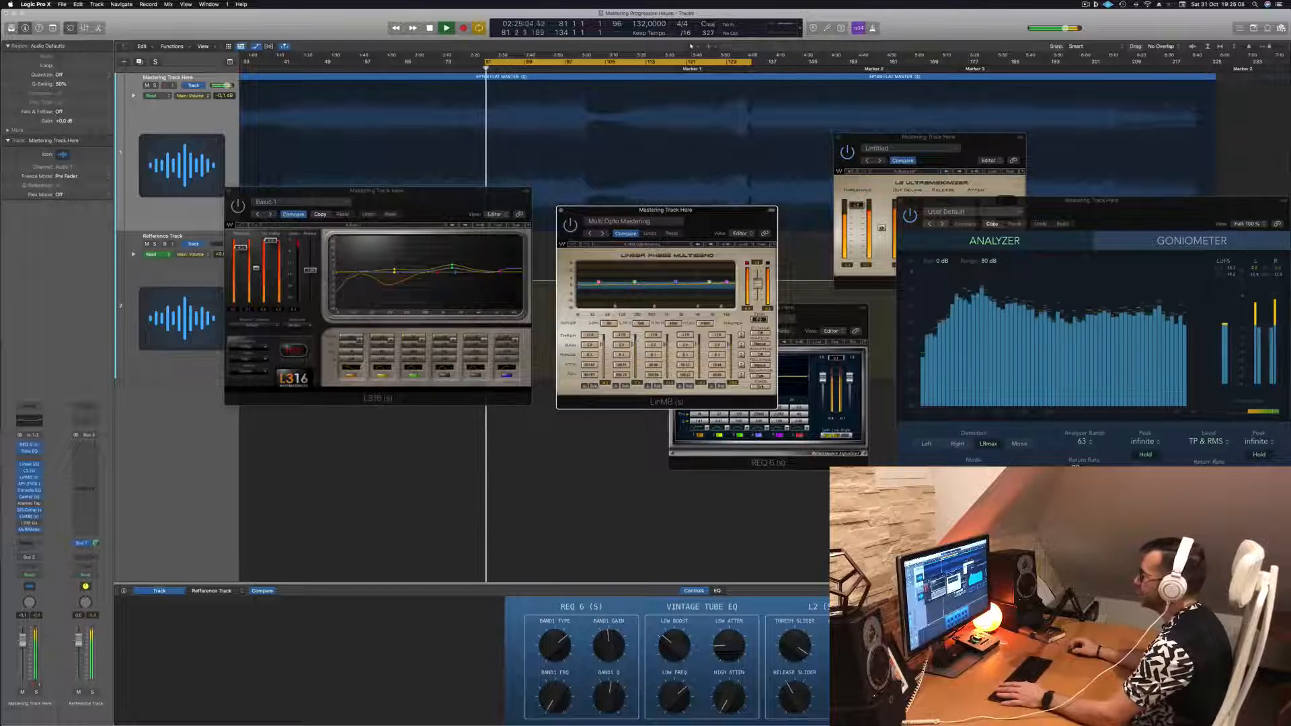
- Continue auditioning the Linear Phase Multiband from the cycle start, nudging its window between the L316 and L2
drag(726, 219, 752, 230)
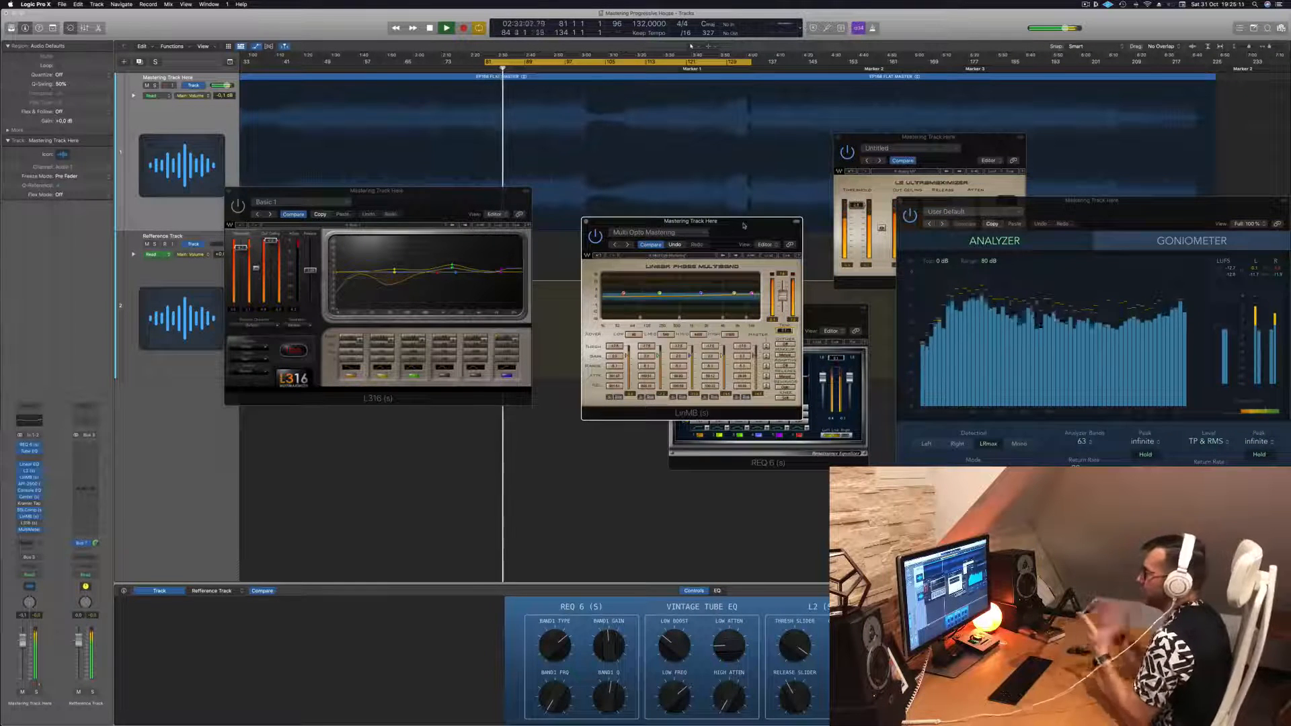
drag(743, 225, 763, 226)
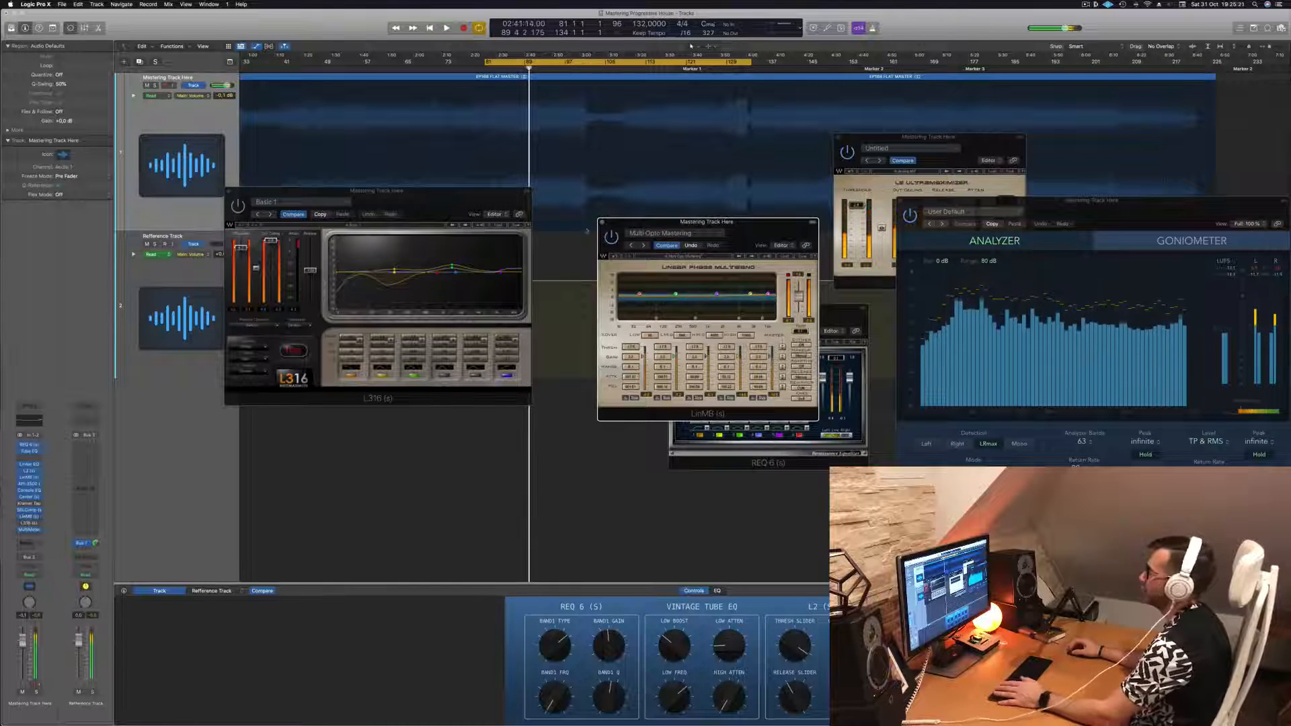
key(space)
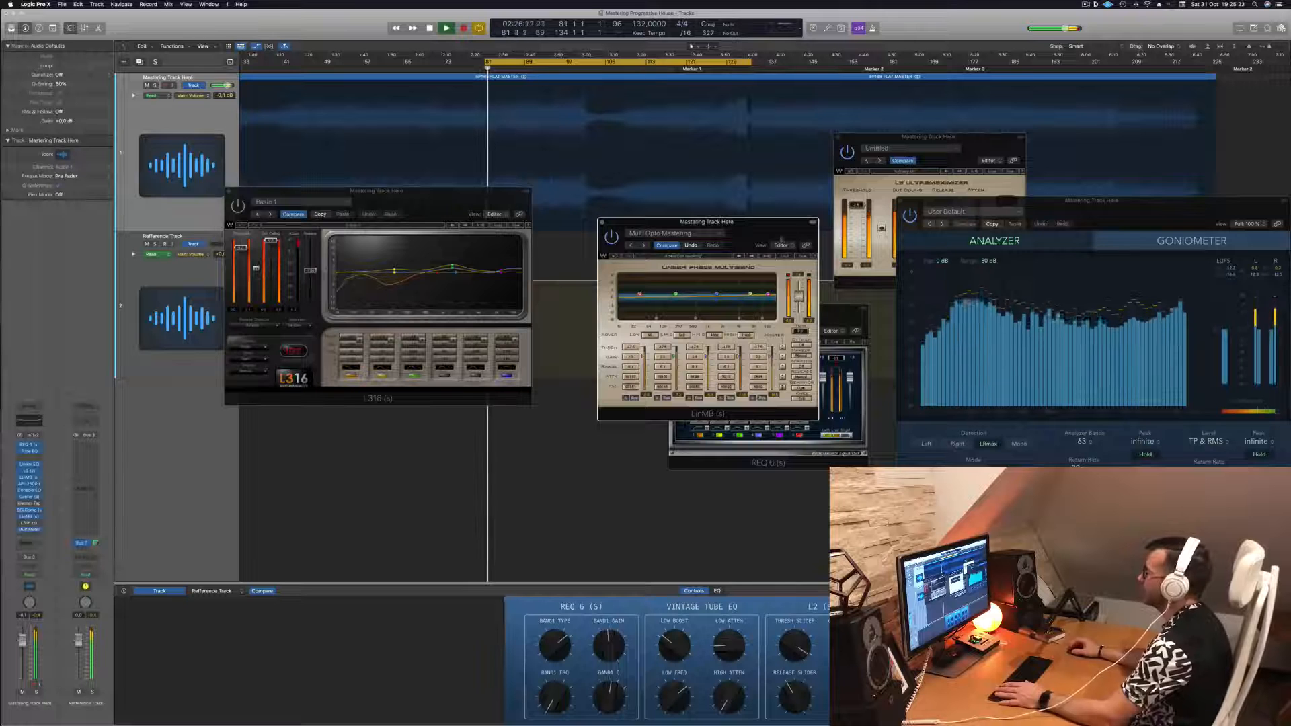
mouse_move(779, 232)
mouse_down()
mouse_move(807, 208)
mouse_move(751, 191)
mouse_move(785, 207)
mouse_up()
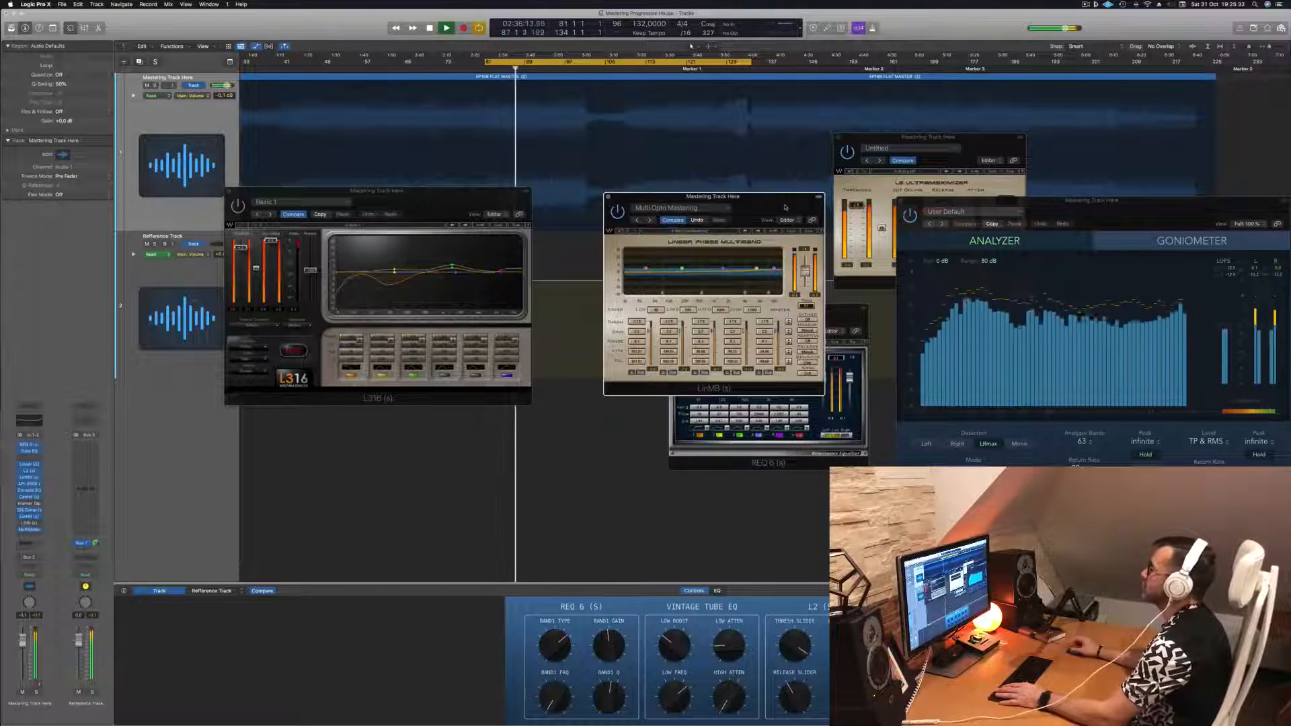
drag(785, 207, 766, 210)
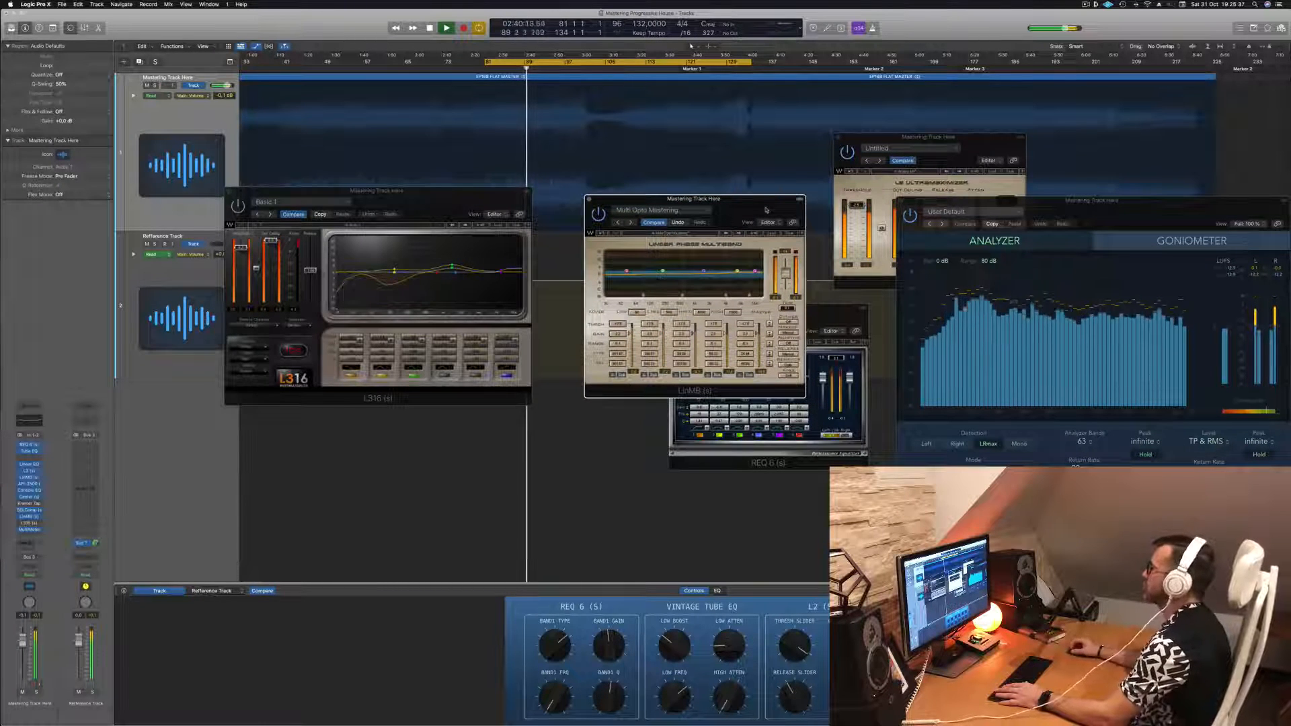
drag(765, 209, 777, 208)
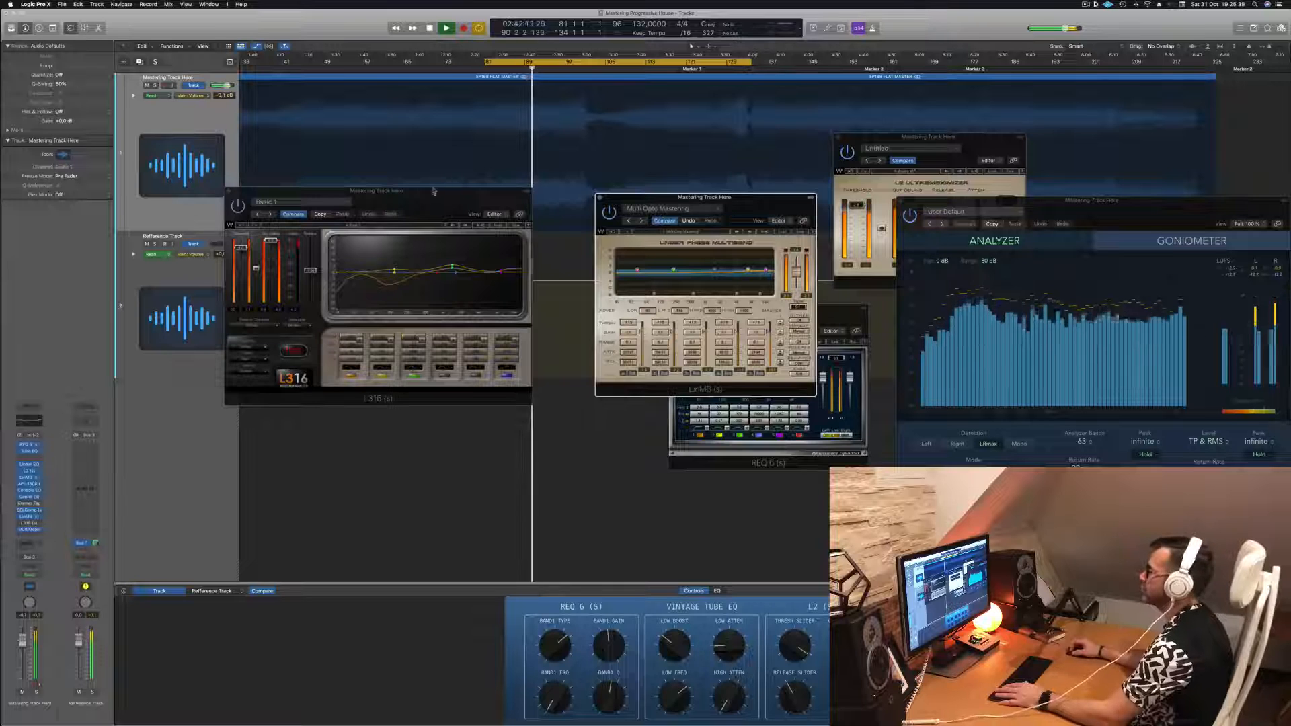
- Rearrange the L316, MultiMeter and Linear Phase Multiband windows so the whole MultiMeter shows beside both processors
drag(434, 192, 474, 194)
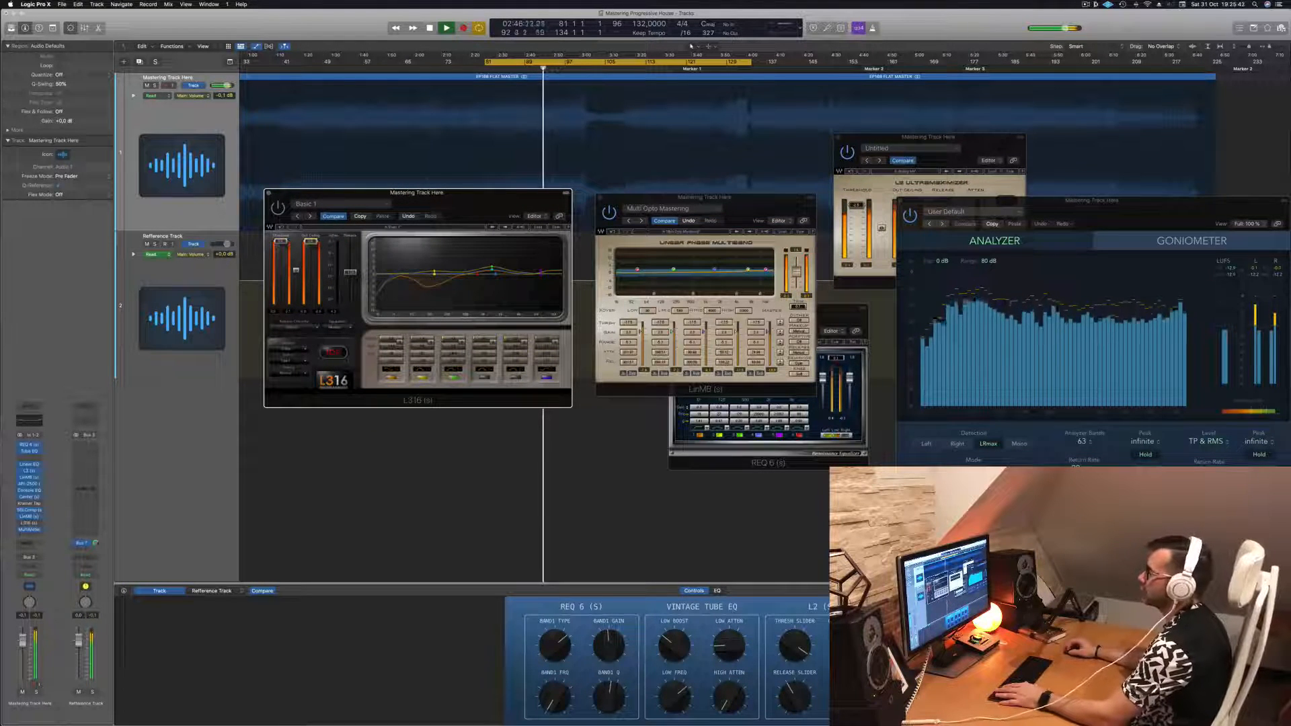
drag(1142, 220, 1122, 179)
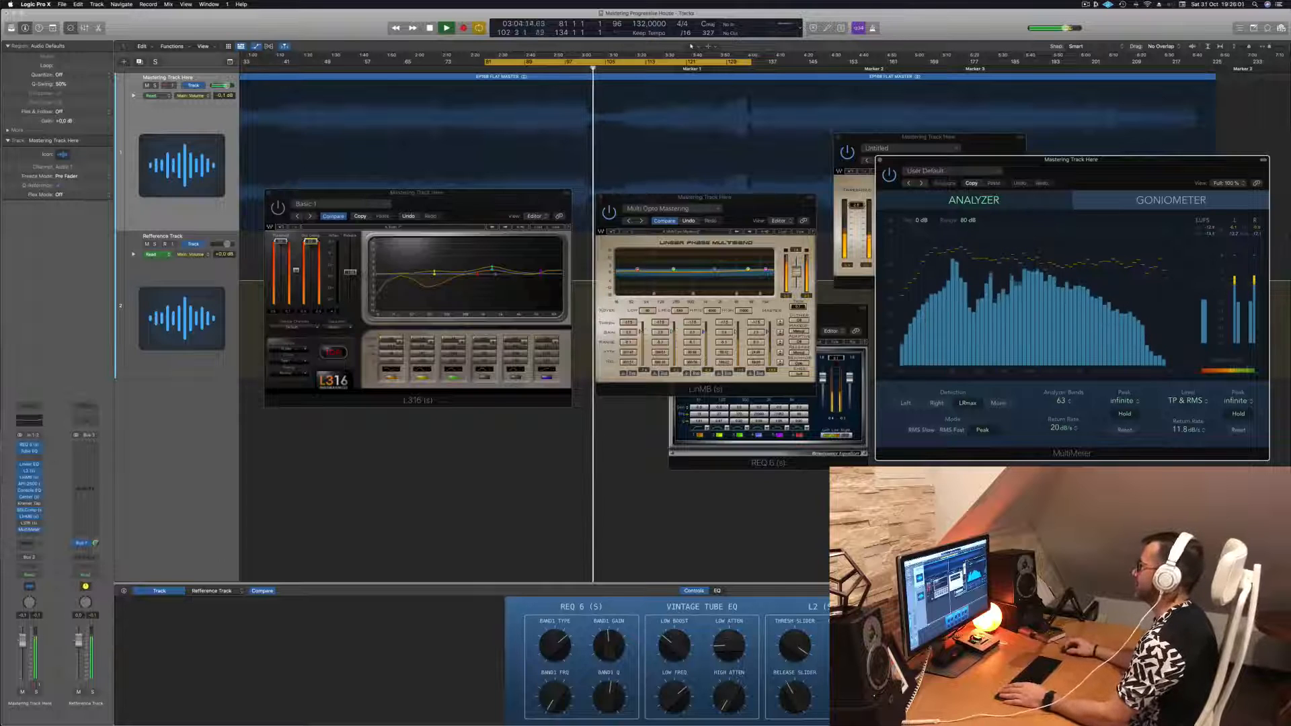
drag(764, 204, 793, 251)
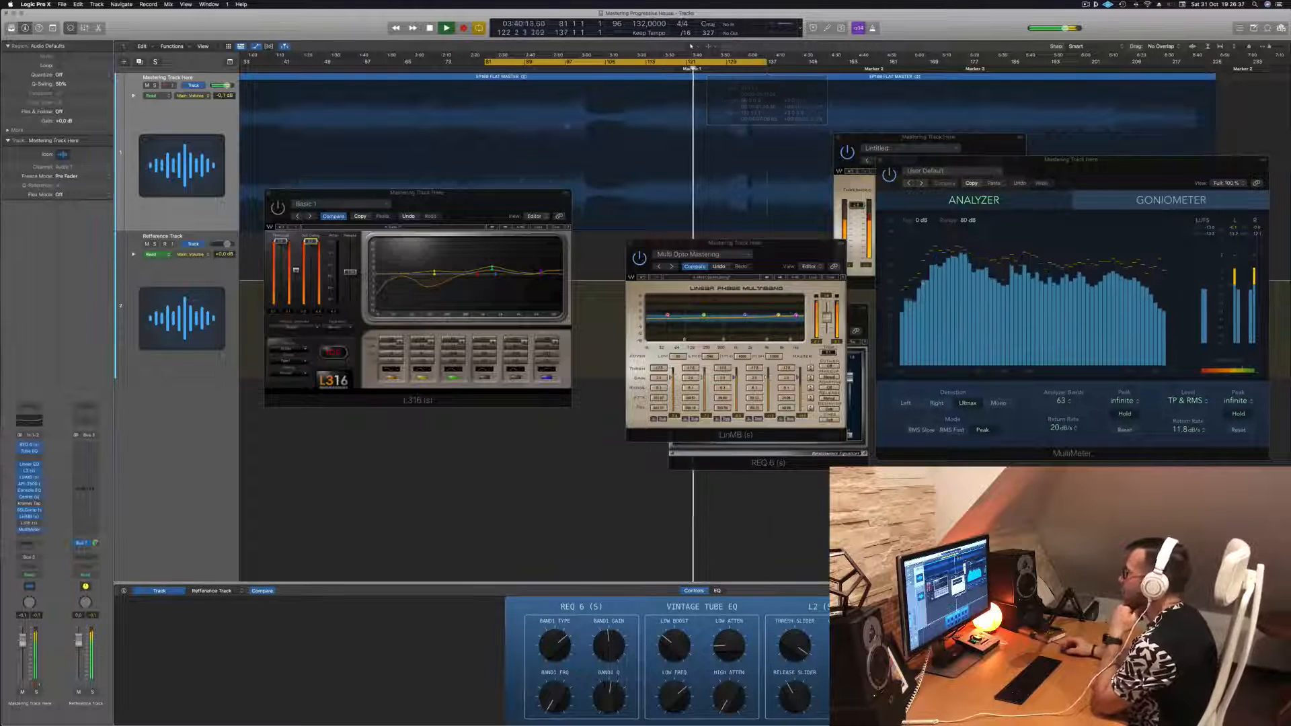
drag(431, 202, 458, 246)
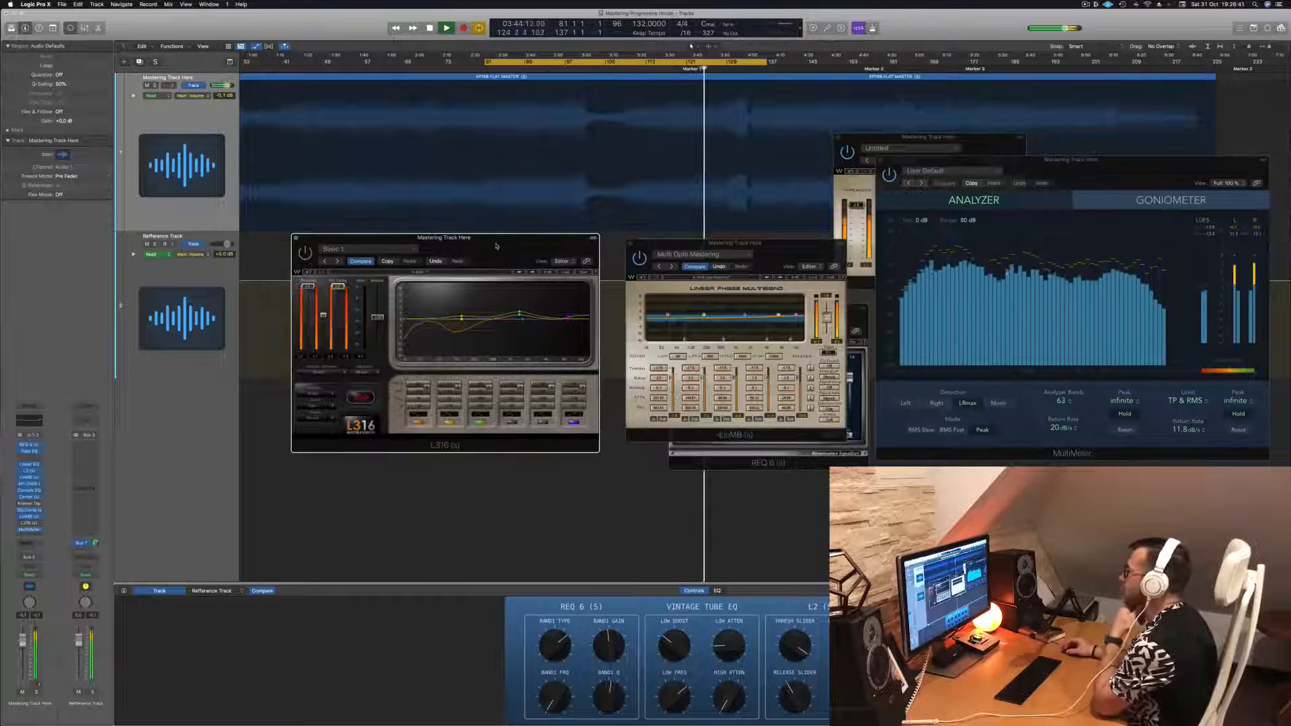
drag(496, 246, 503, 253)
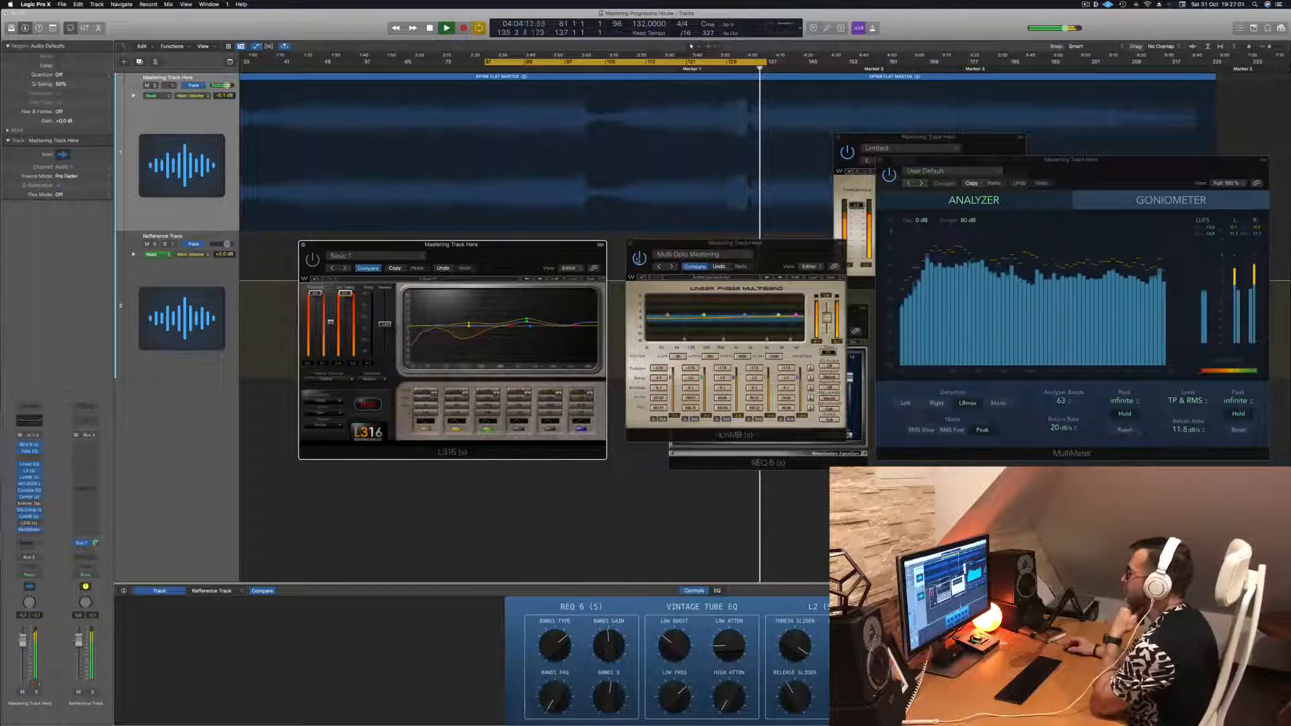
- Compare the Linear Phase Multiband with the L316, focusing each window in turn and restarting playback from the cycle start
click(638, 260)
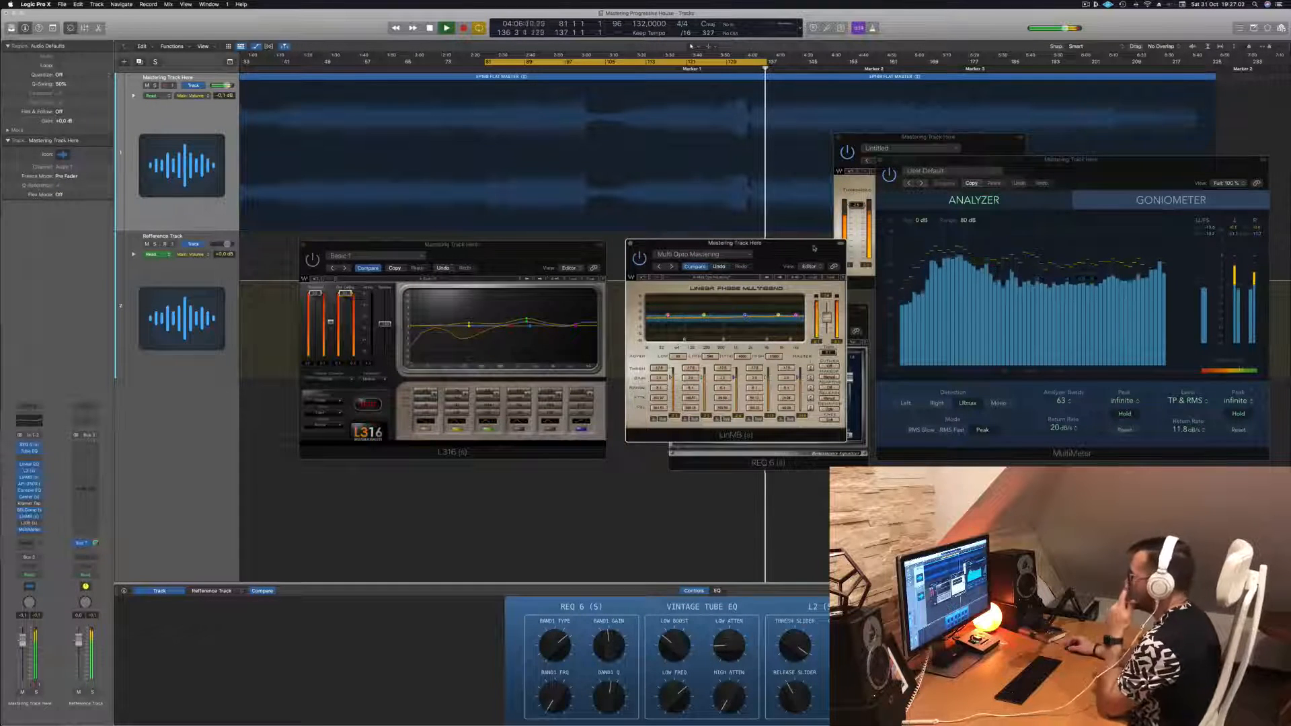
drag(788, 251, 791, 251)
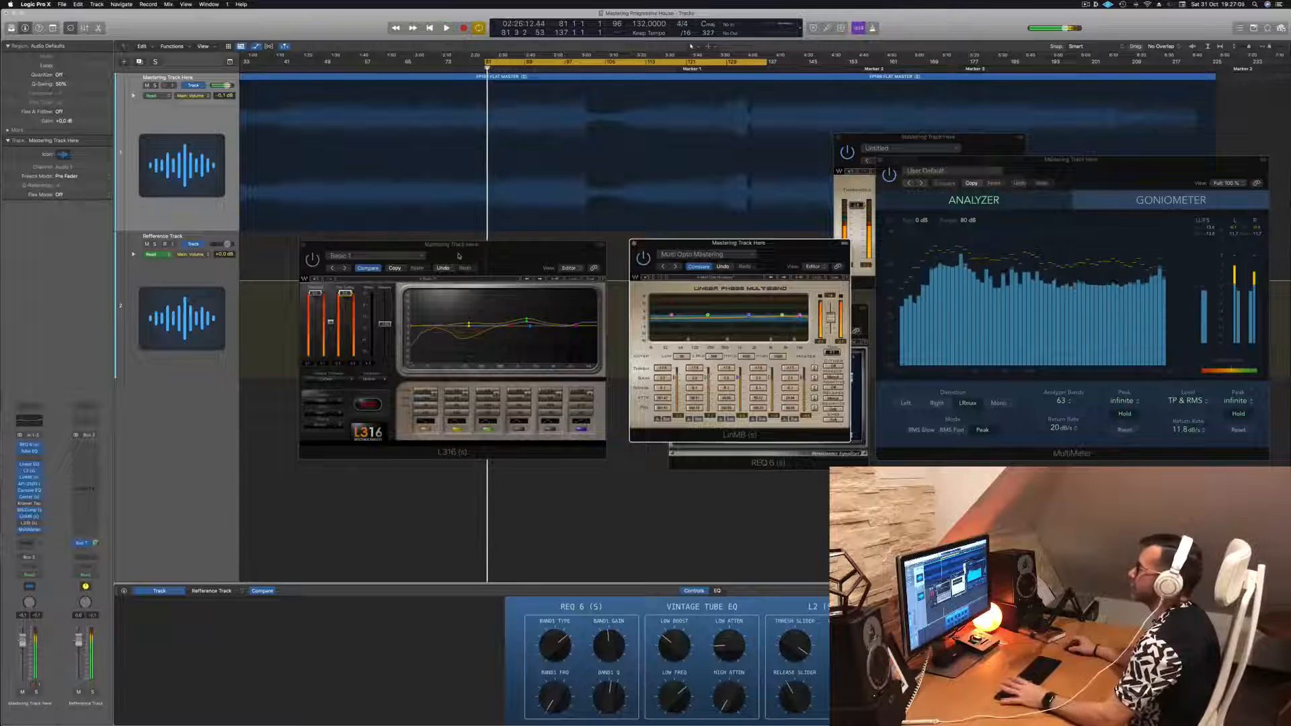
click(486, 249)
key(space)
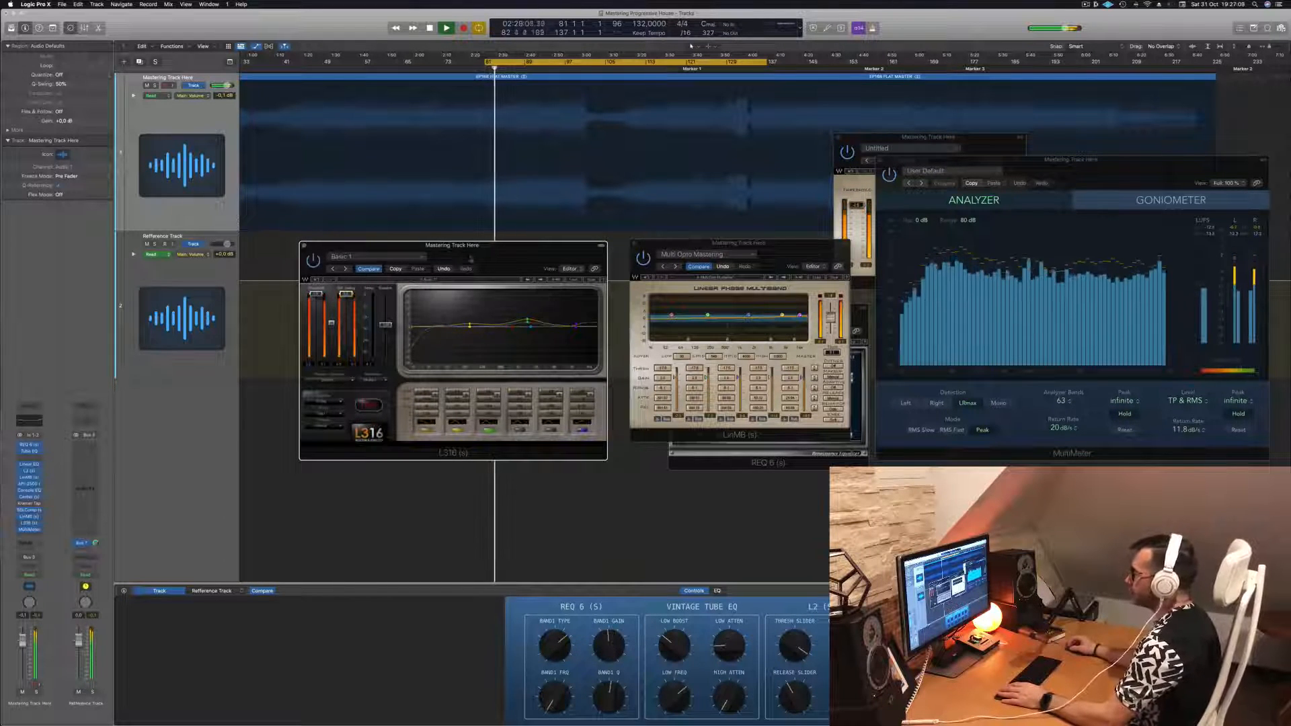
- Audition the L316 against the MultiMeter, moving its window partly over the Linear Phase Multiband and restarting the cycle
drag(471, 258, 512, 266)
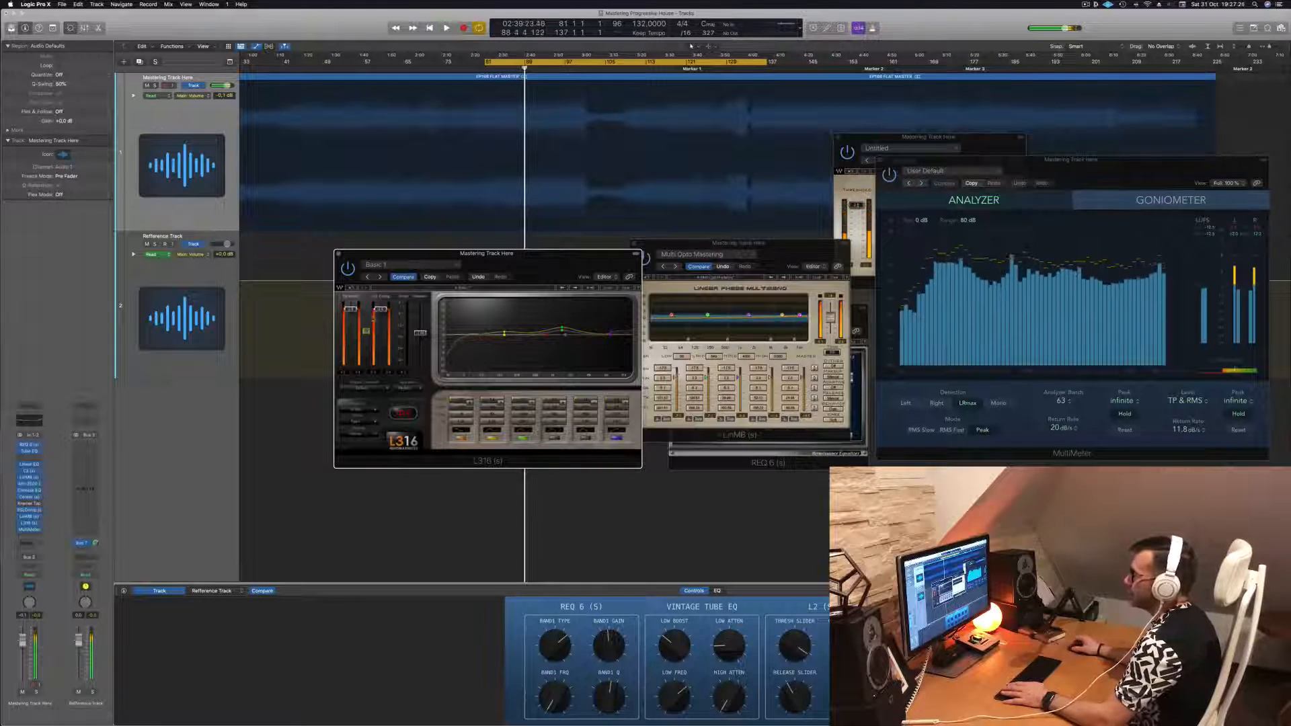
key(space)
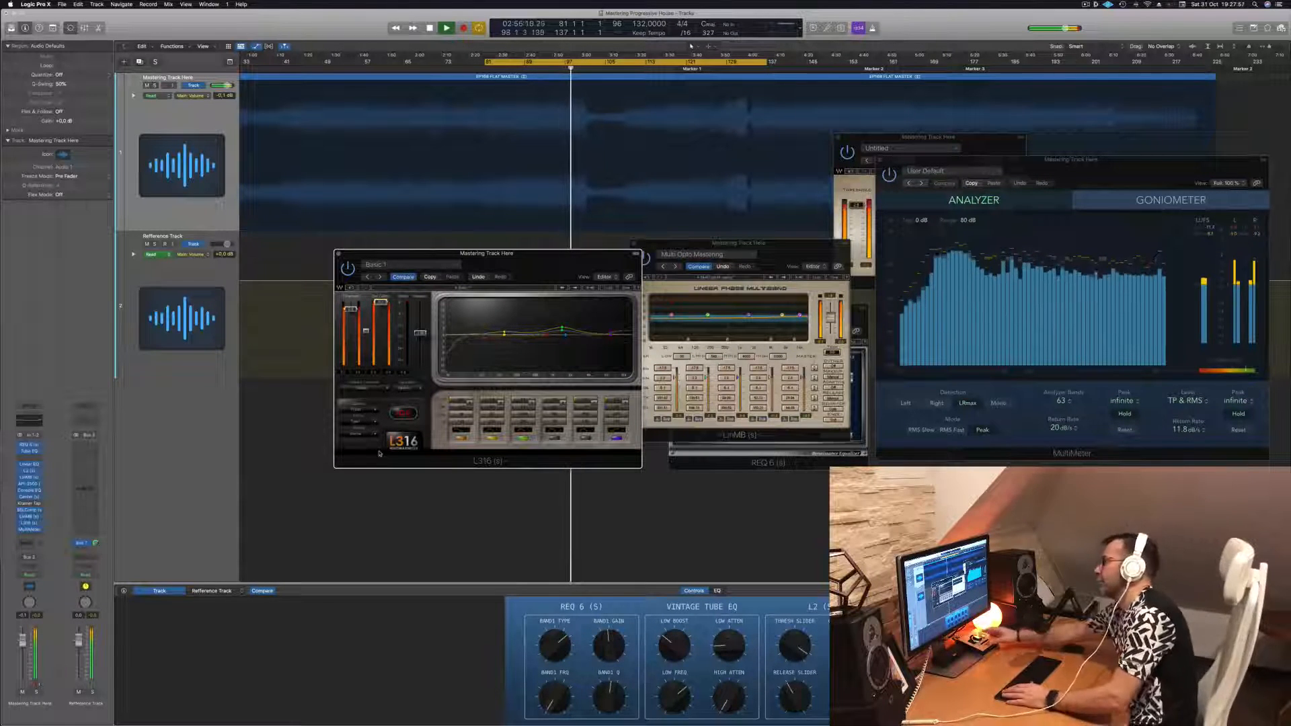
key(space)
key(space)
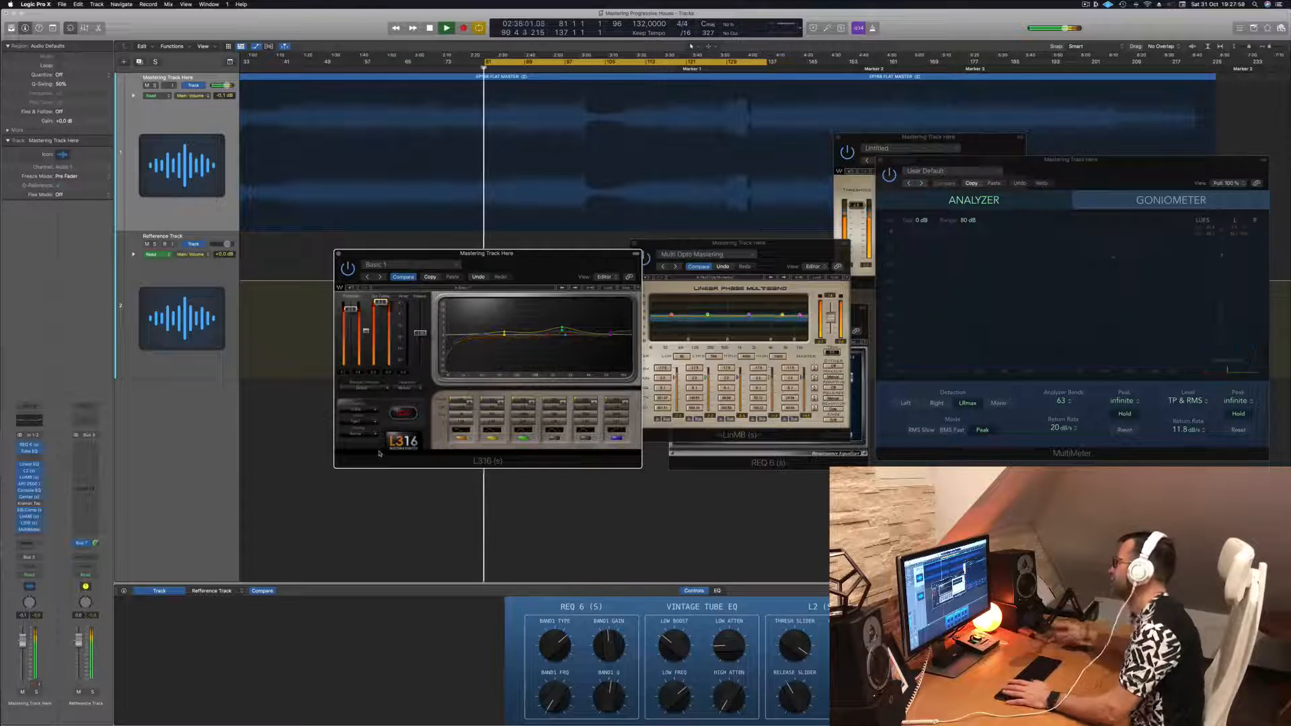
- Bring the MultiMeter to the front beside the L316 and extend the cycle range to span the whole mastering track
drag(1153, 161, 996, 120)
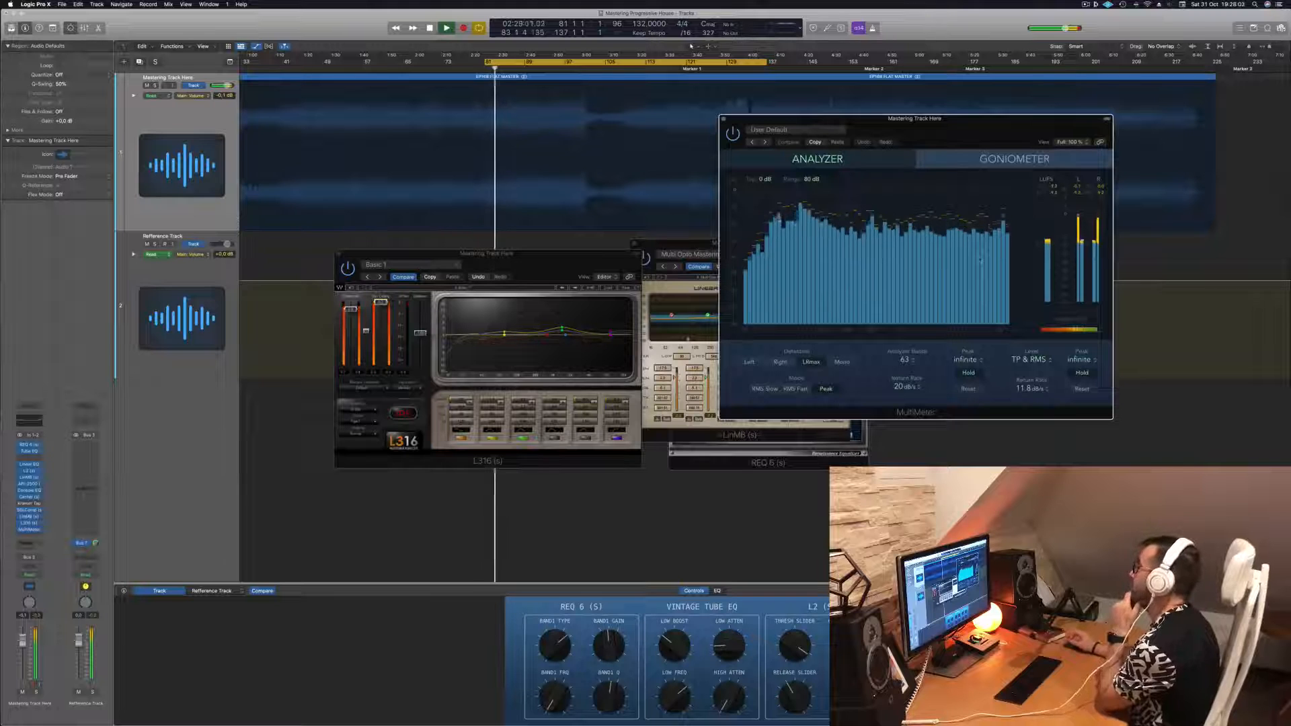
drag(979, 135, 1065, 137)
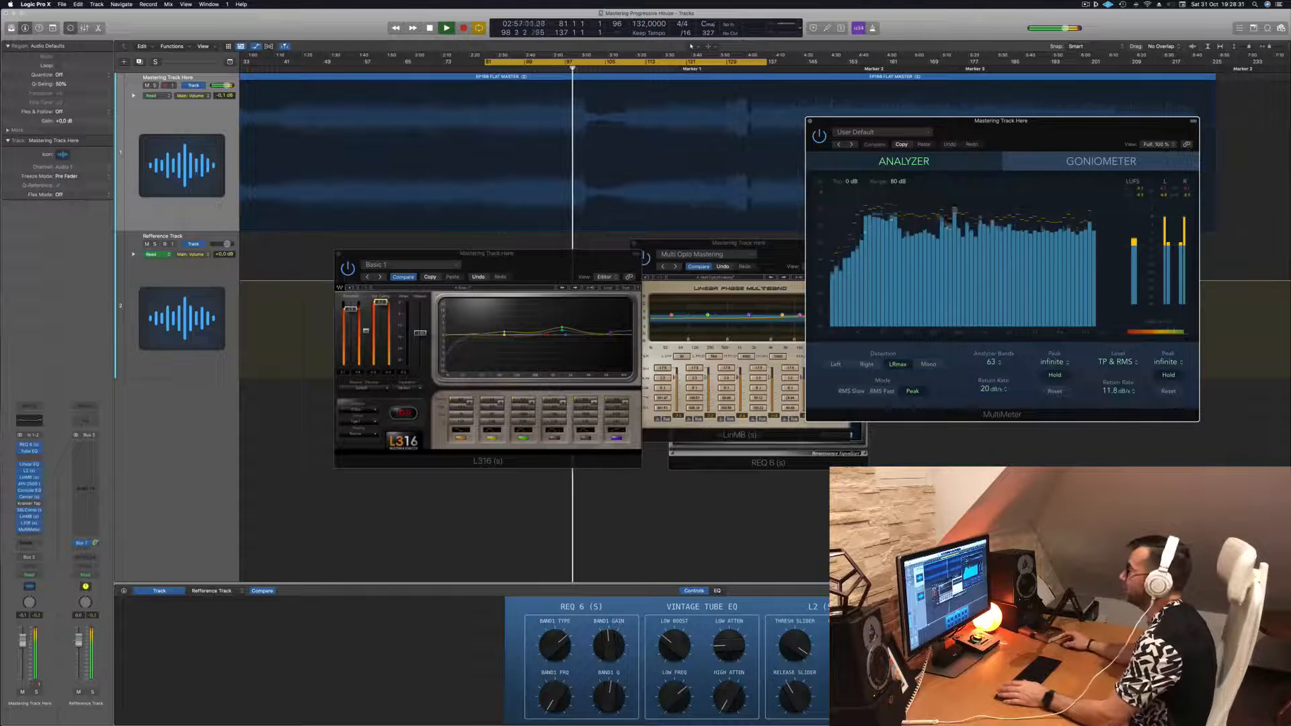
drag(487, 63, 174, 72)
drag(320, 63, 245, 70)
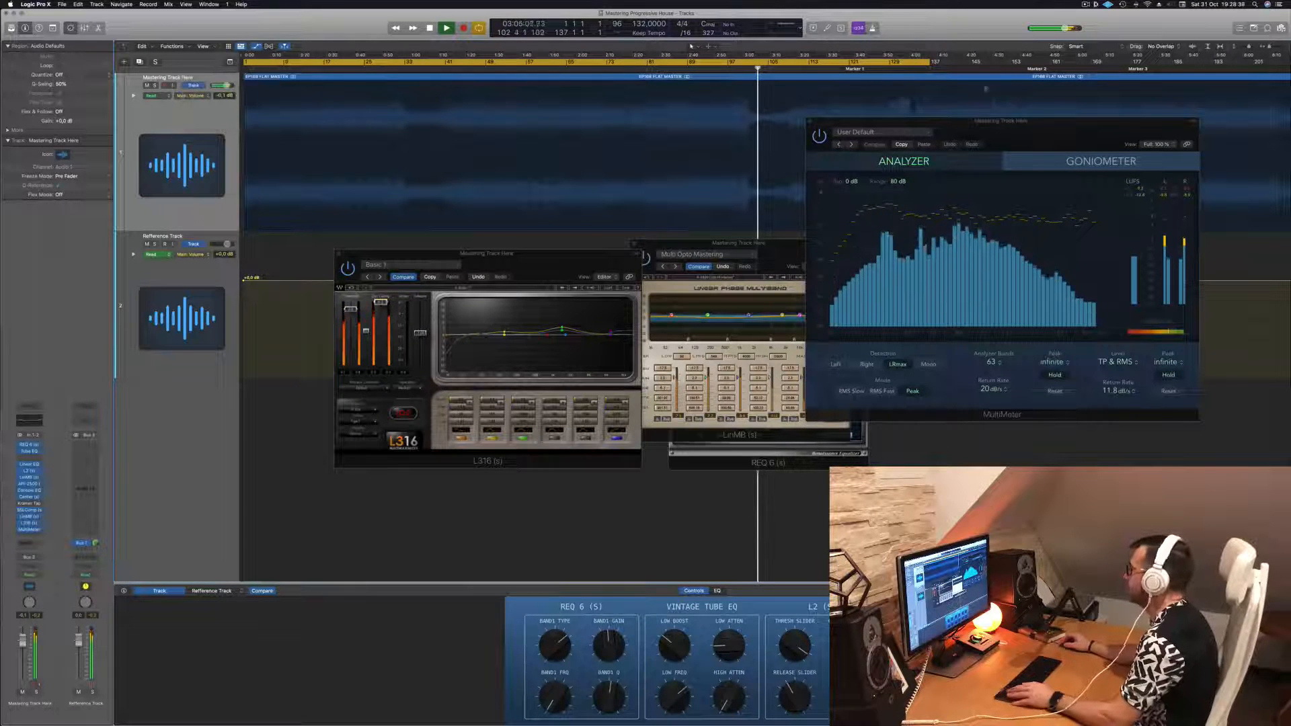
key(super+Left)
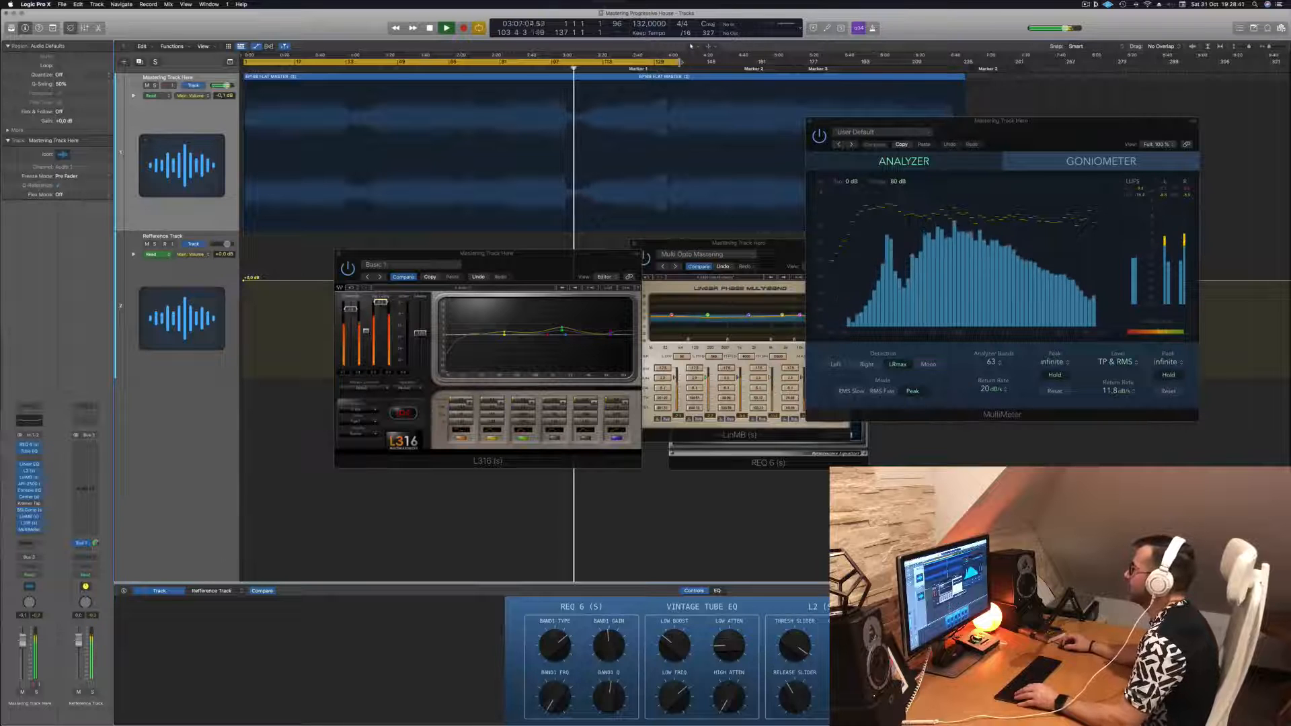
drag(683, 63, 961, 79)
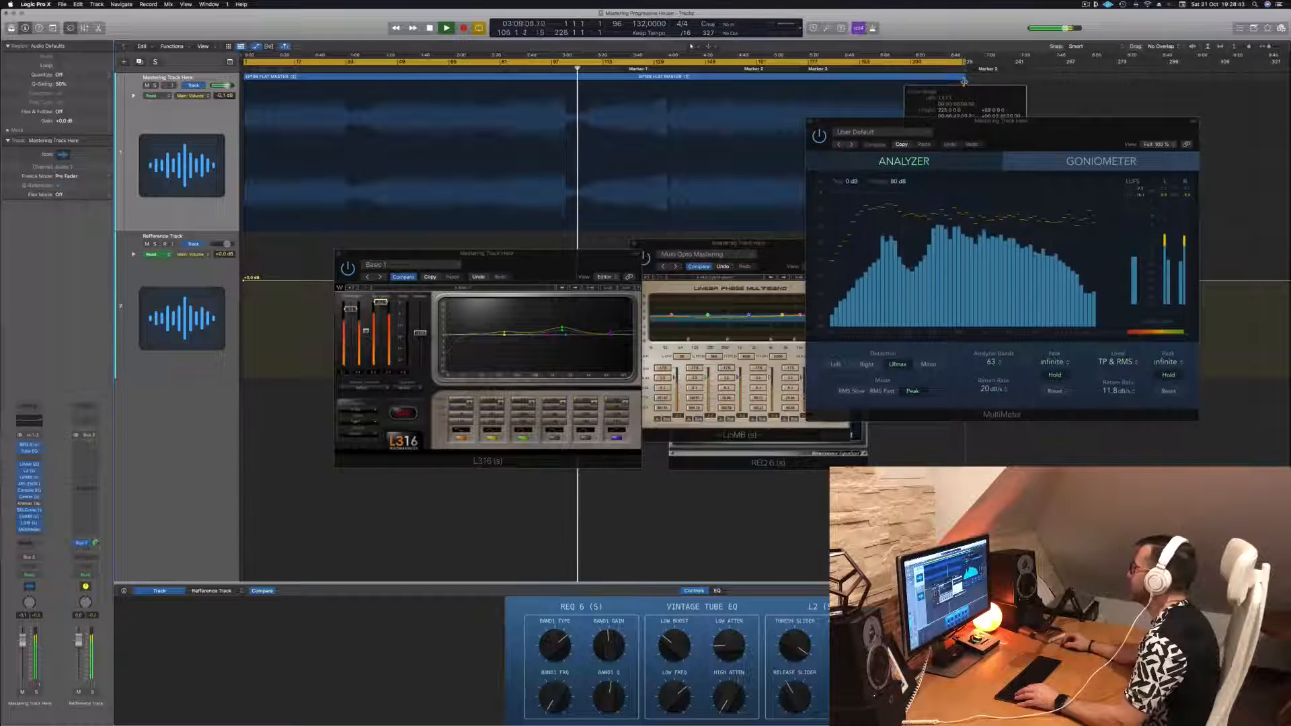
- Close the MultiMeter and rearrange the L2, Linear Phase Multiband and L316 windows so the three limiting and multiband processors are accessible
drag(1056, 136, 1059, 187)
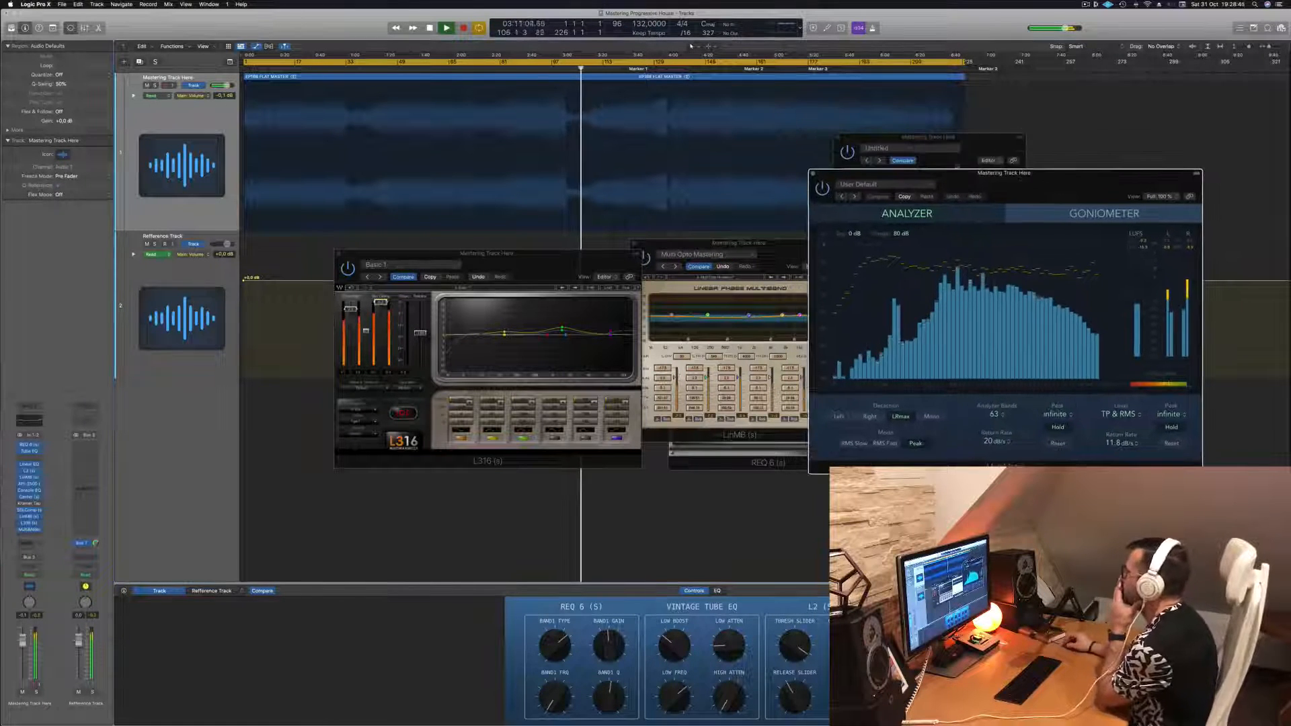
click(813, 173)
drag(981, 144, 1096, 178)
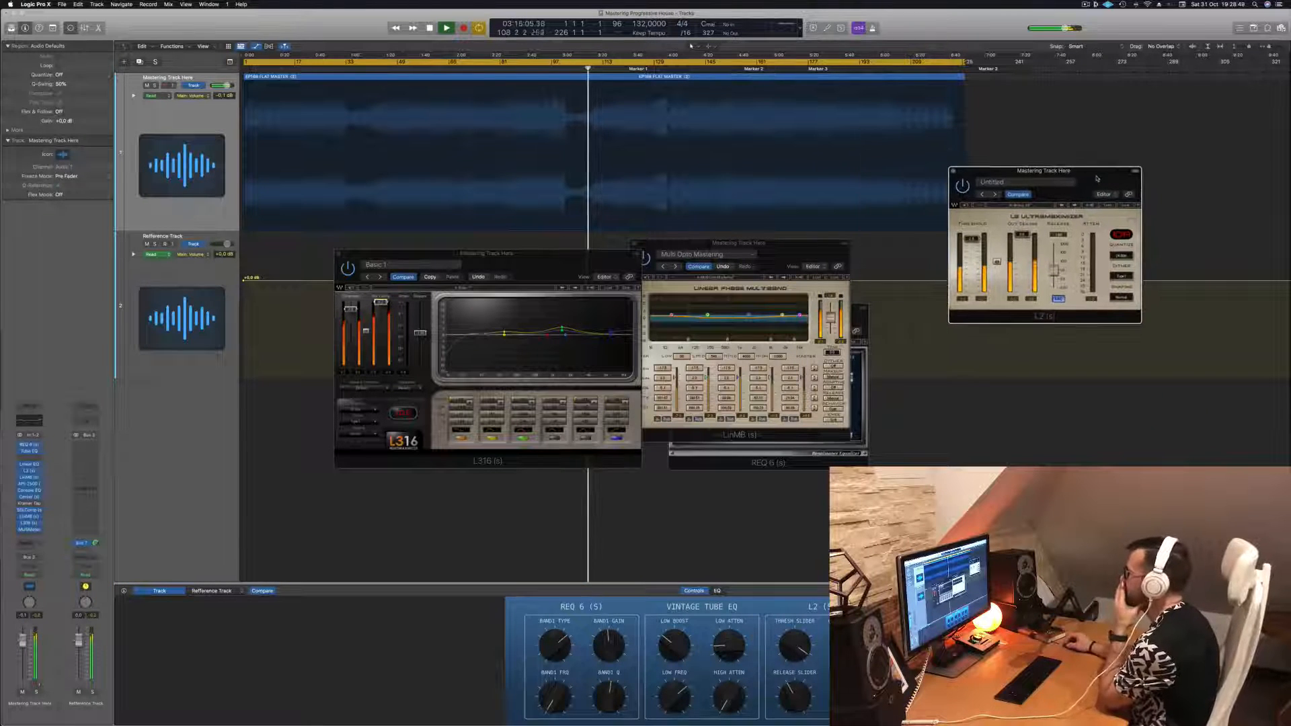
drag(788, 249, 880, 178)
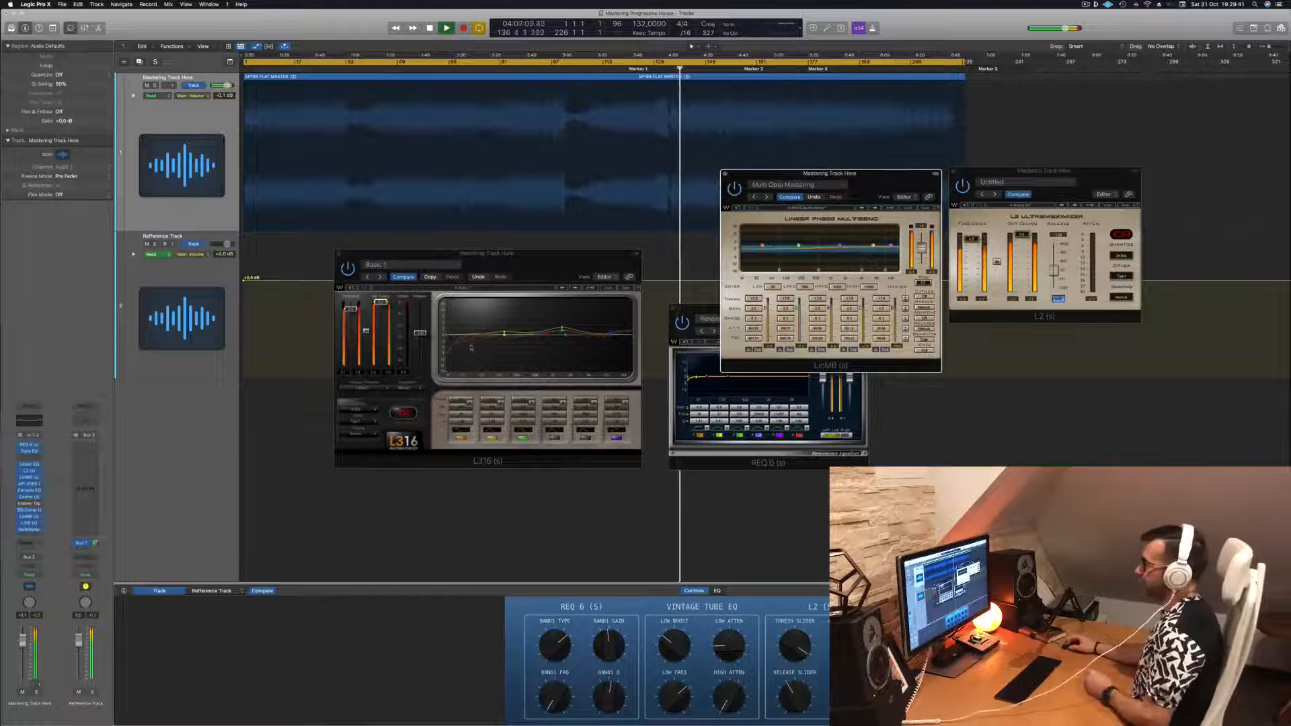
drag(550, 254, 613, 302)
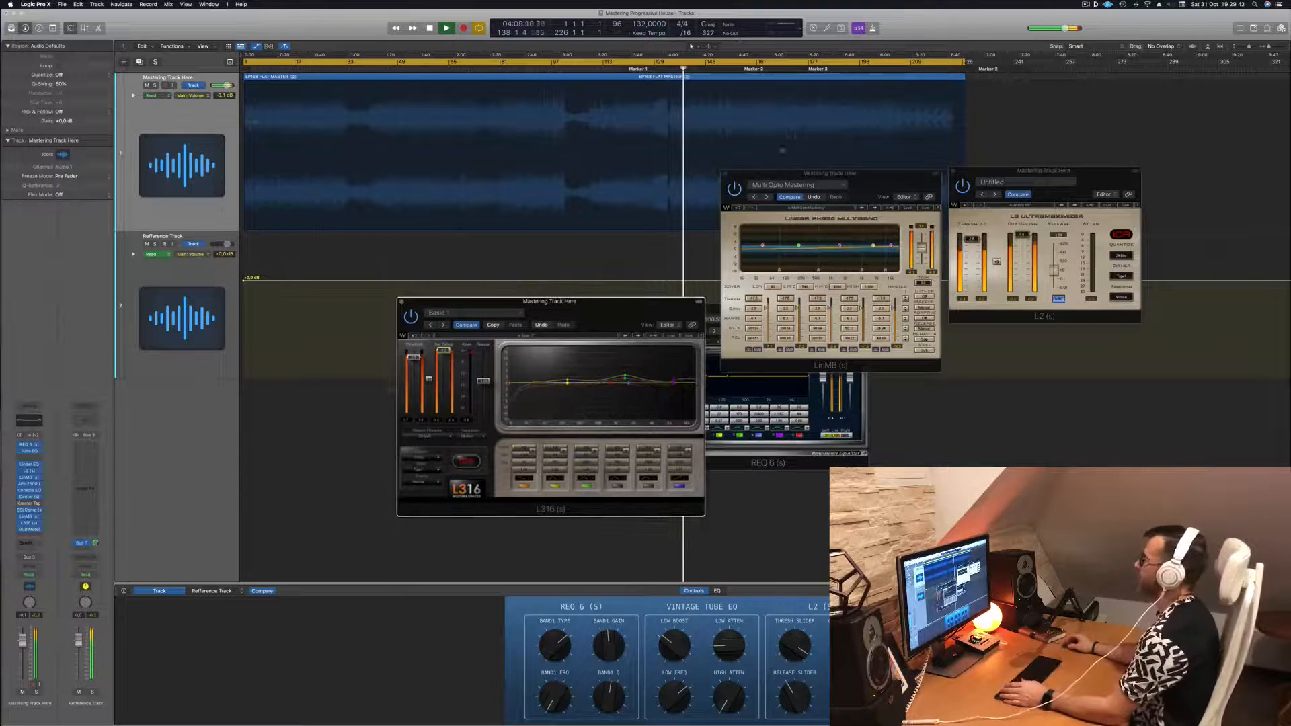
drag(878, 183, 1152, 215)
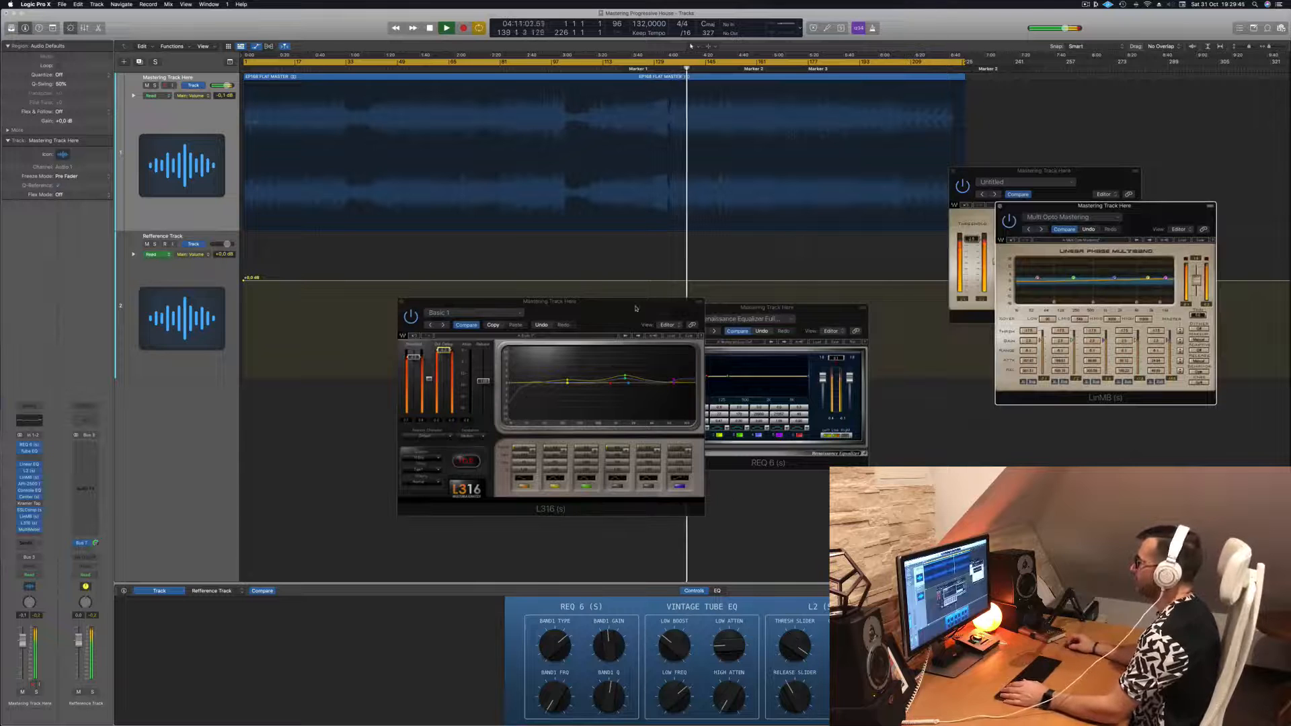
drag(585, 315, 759, 227)
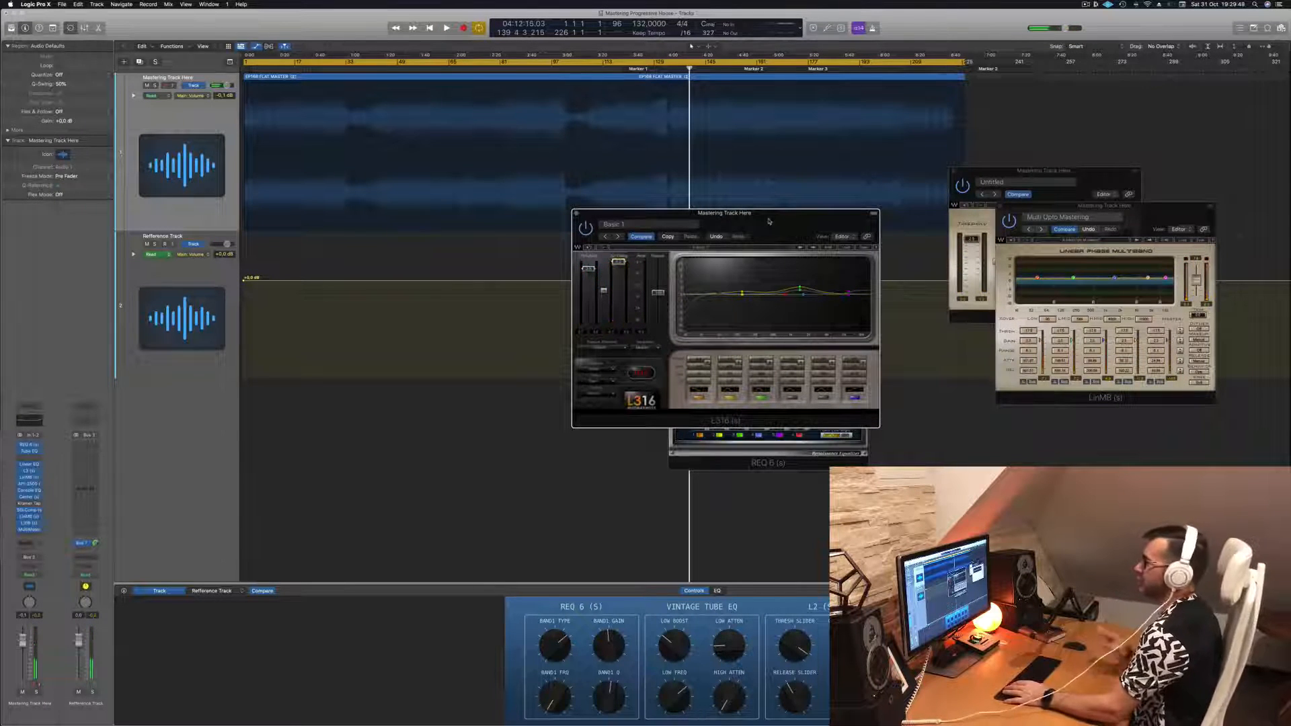
- Restart playback from the very beginning of the track to audition the complete mastering chain
key(space)
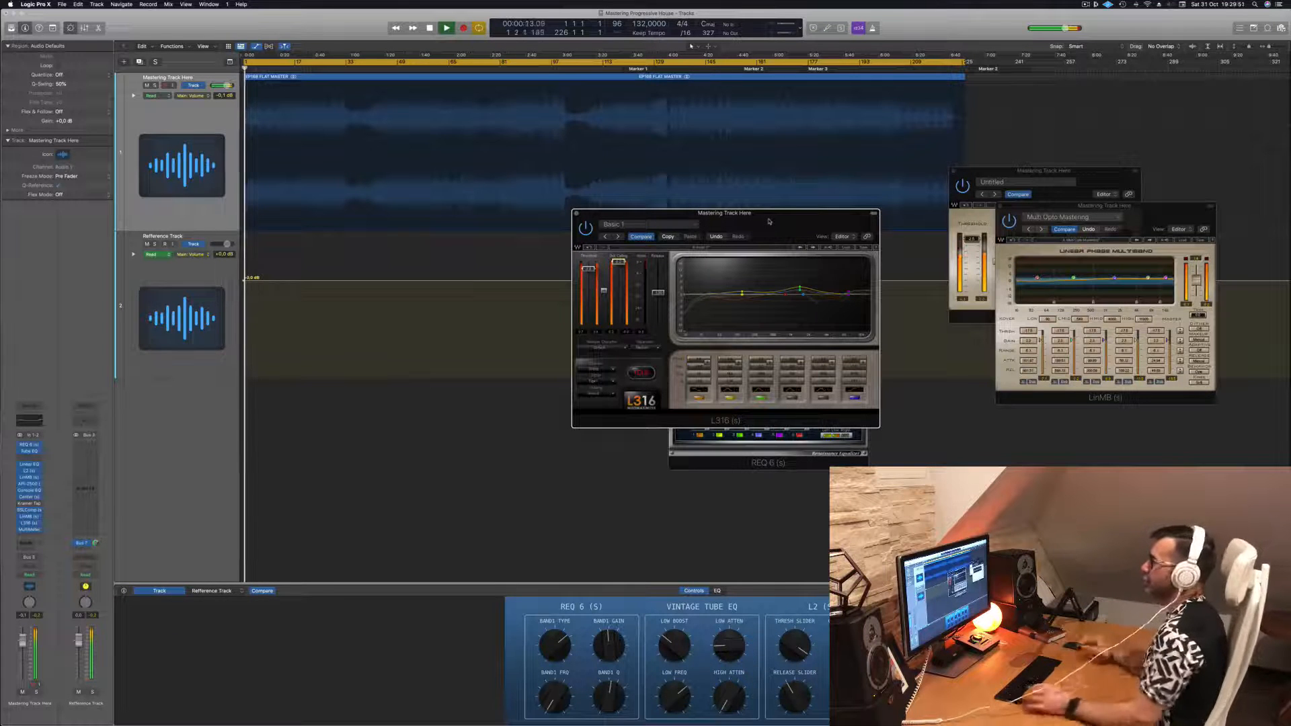
scroll(746, 202, up, 5)
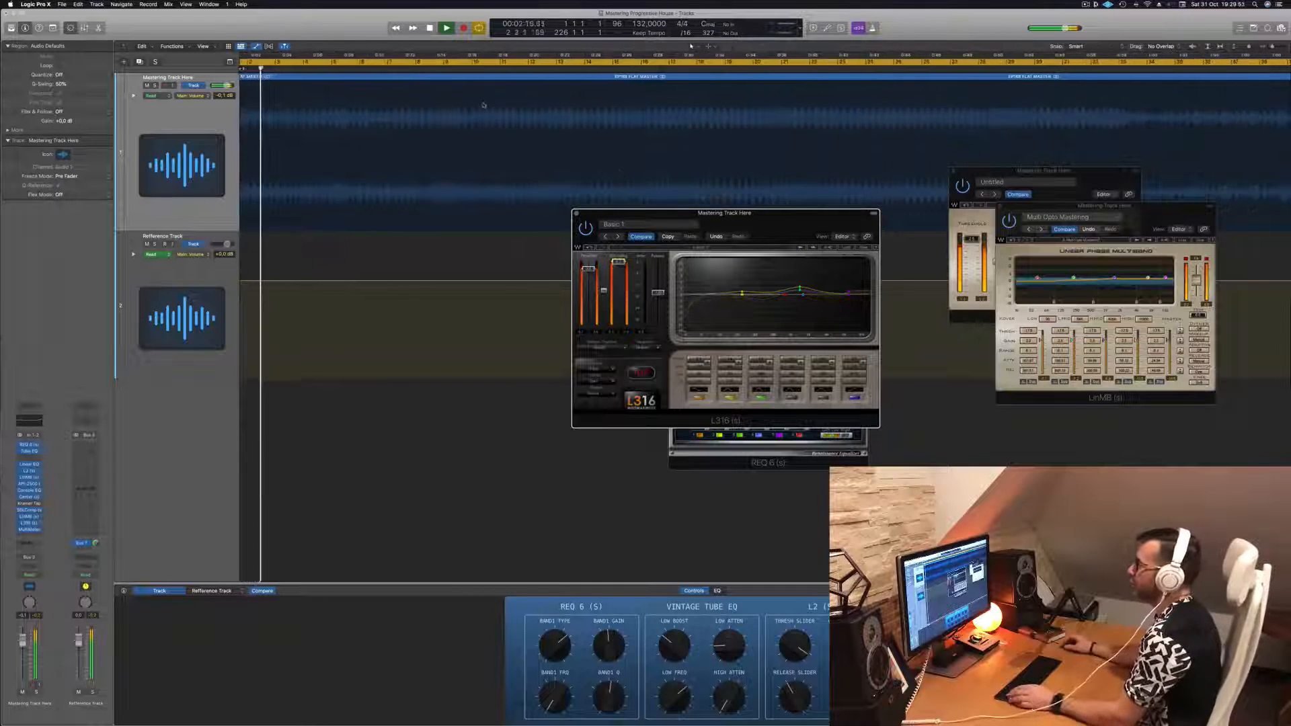
key(Return)
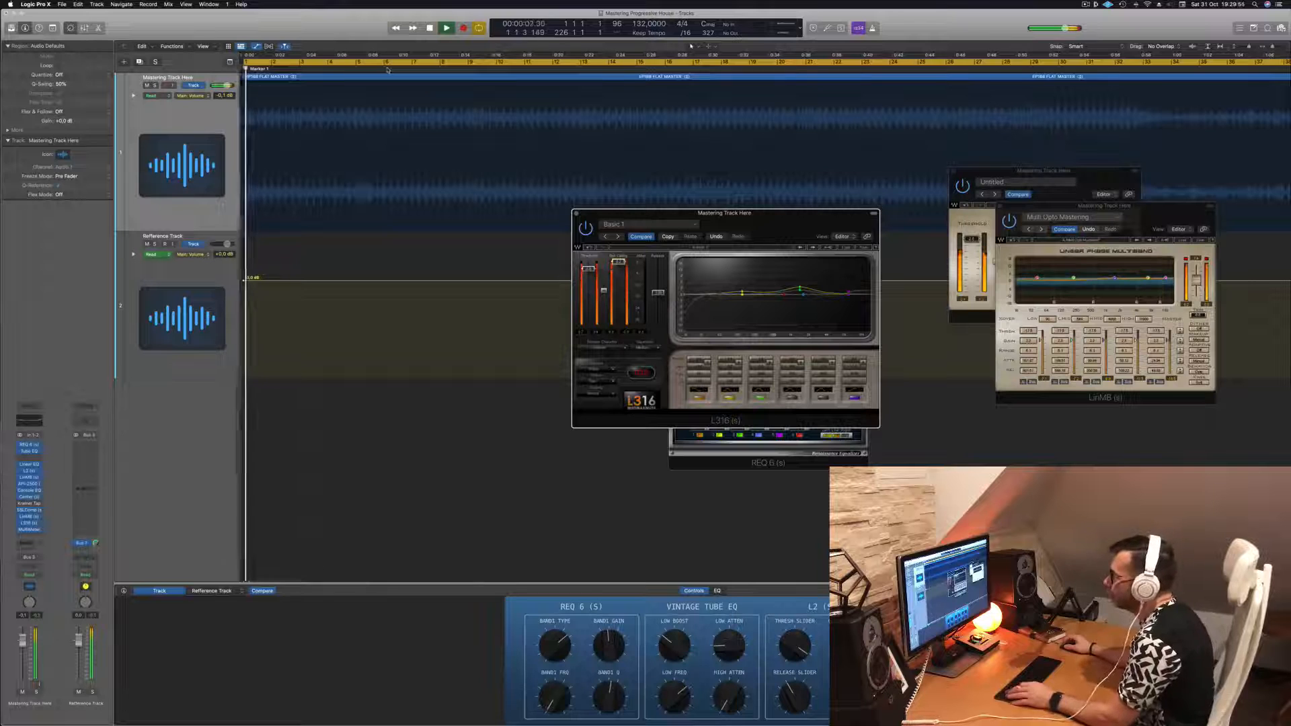
scroll(387, 69, down, 6)
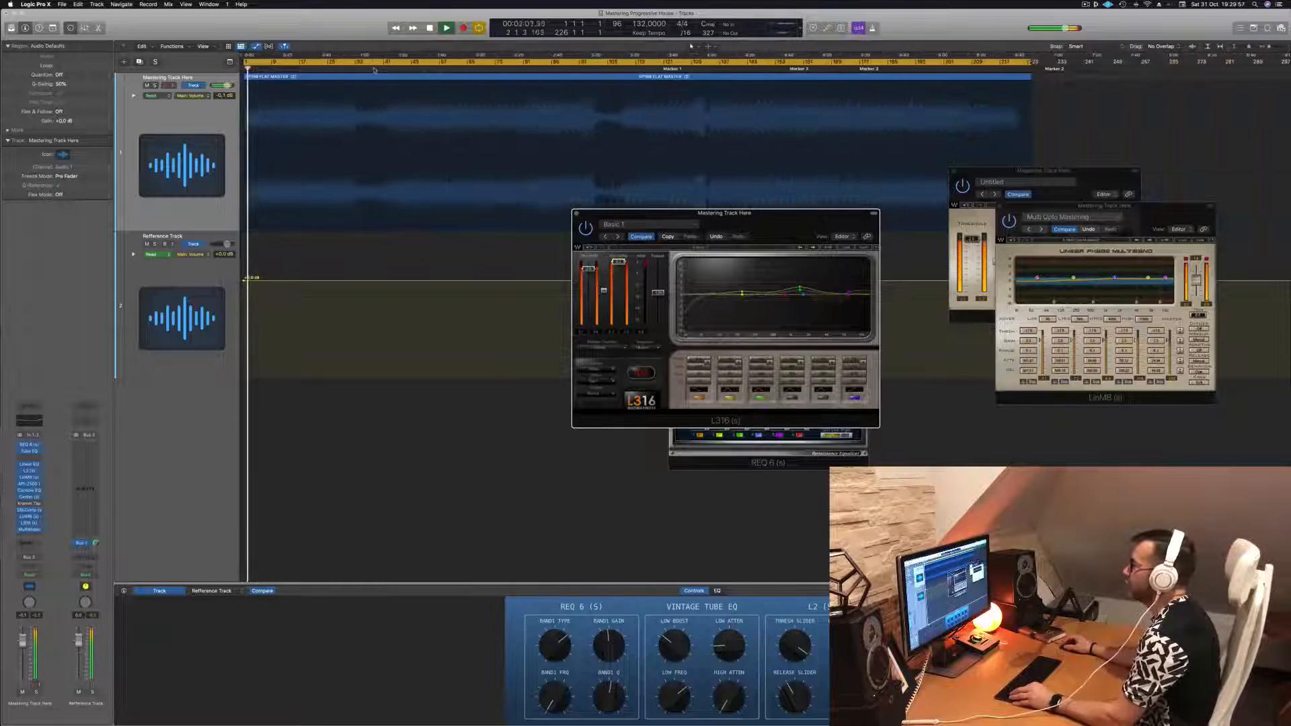
scroll(375, 69, down, 1)
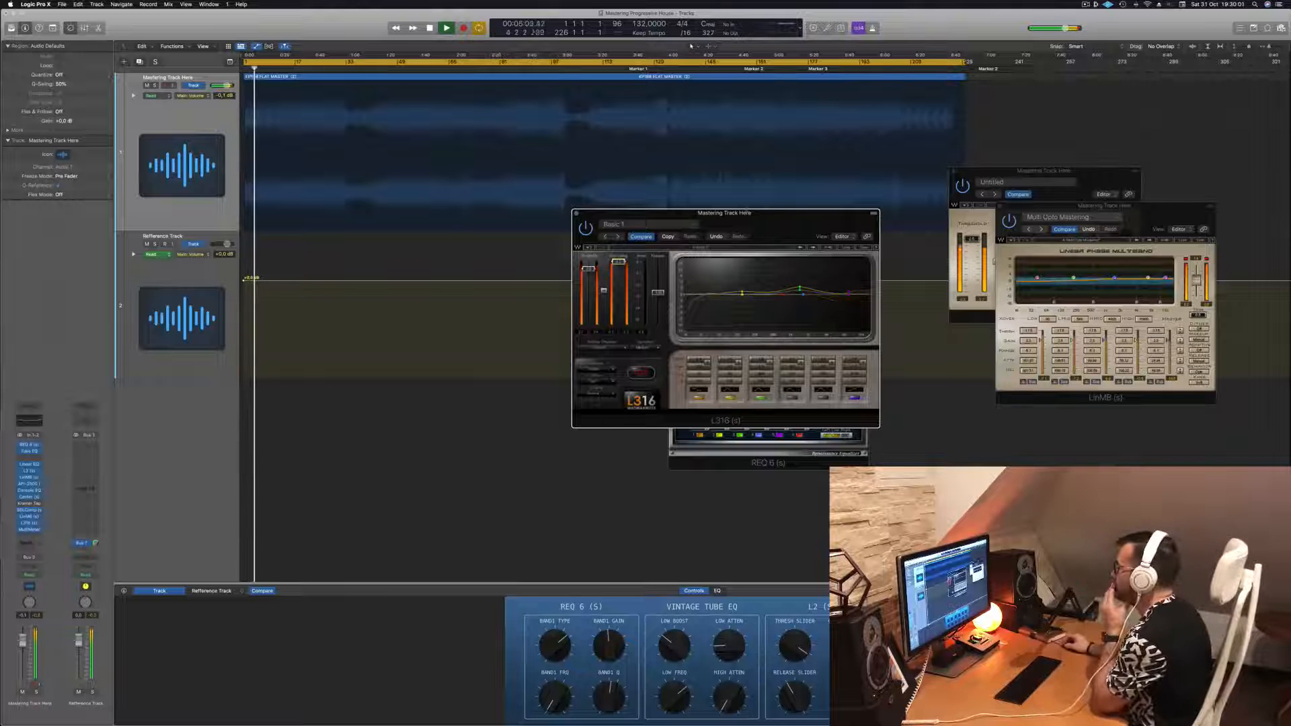
- Move the L316 aside and review the REQ 6 and Vintage Tube EQ at the start of the chain, closing the REQ 6
drag(724, 213, 1055, 312)
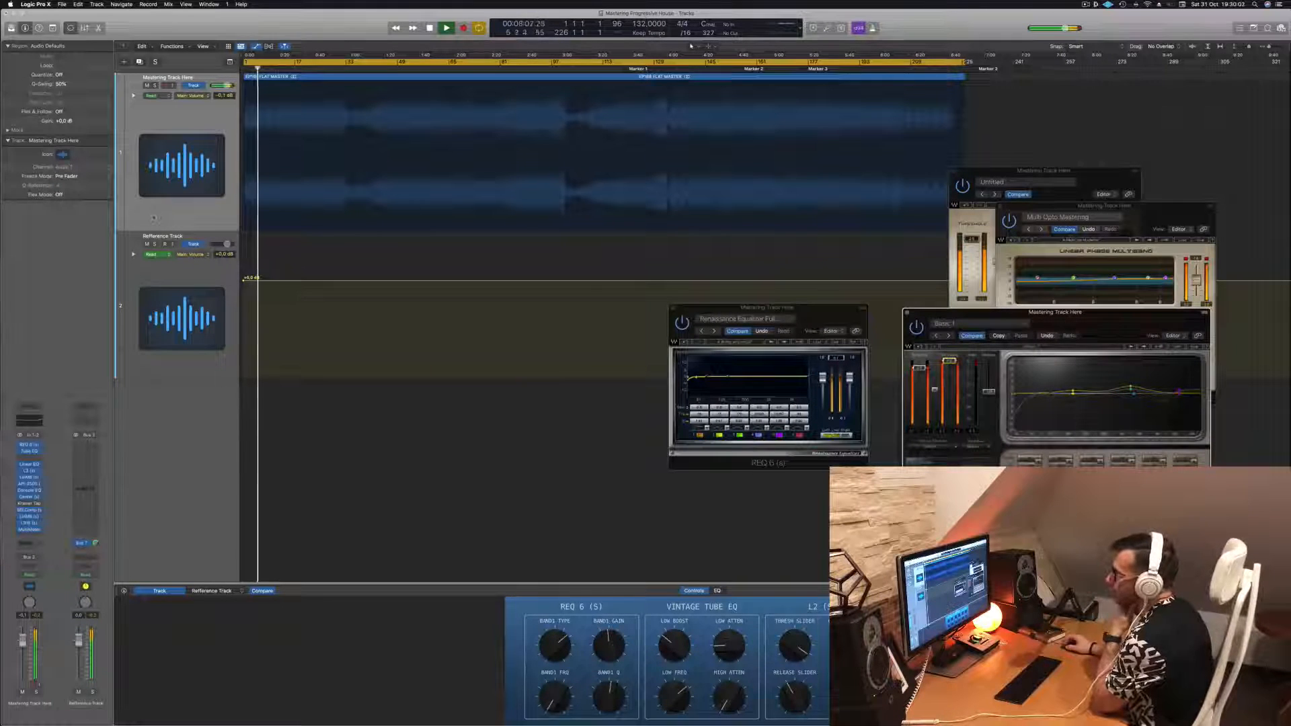
click(30, 445)
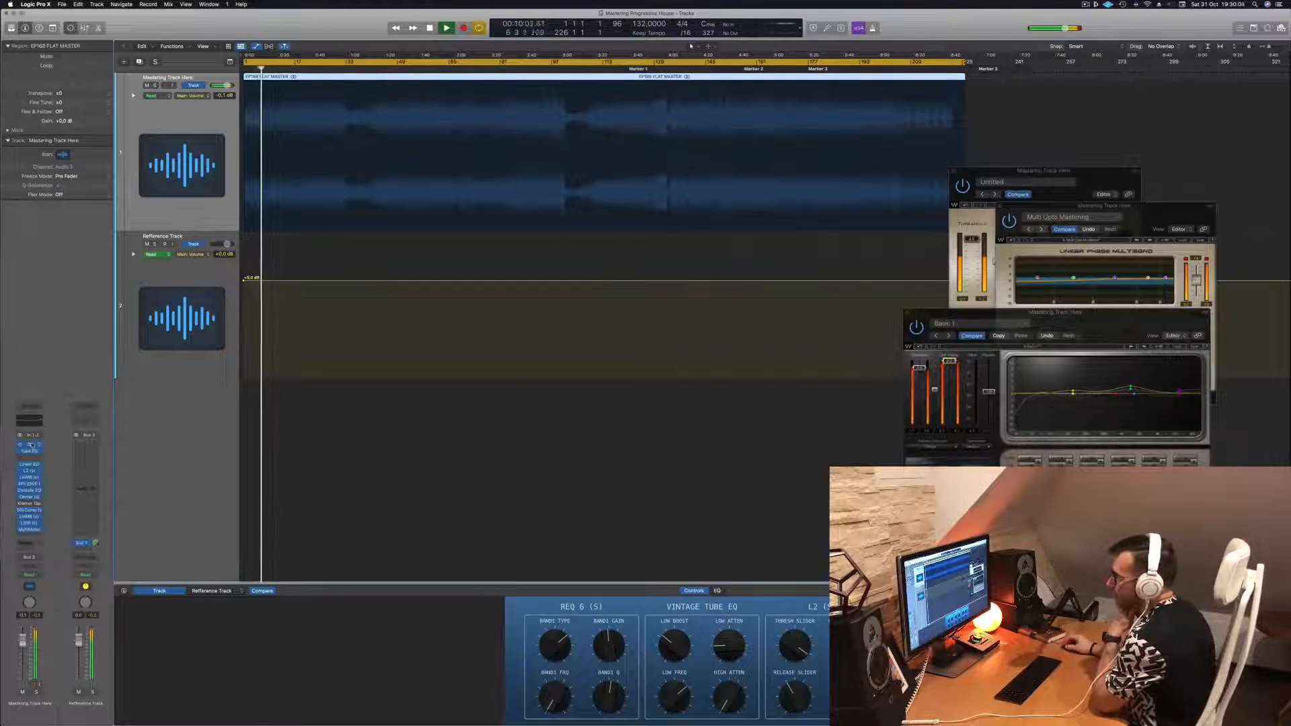
click(30, 445)
click(30, 451)
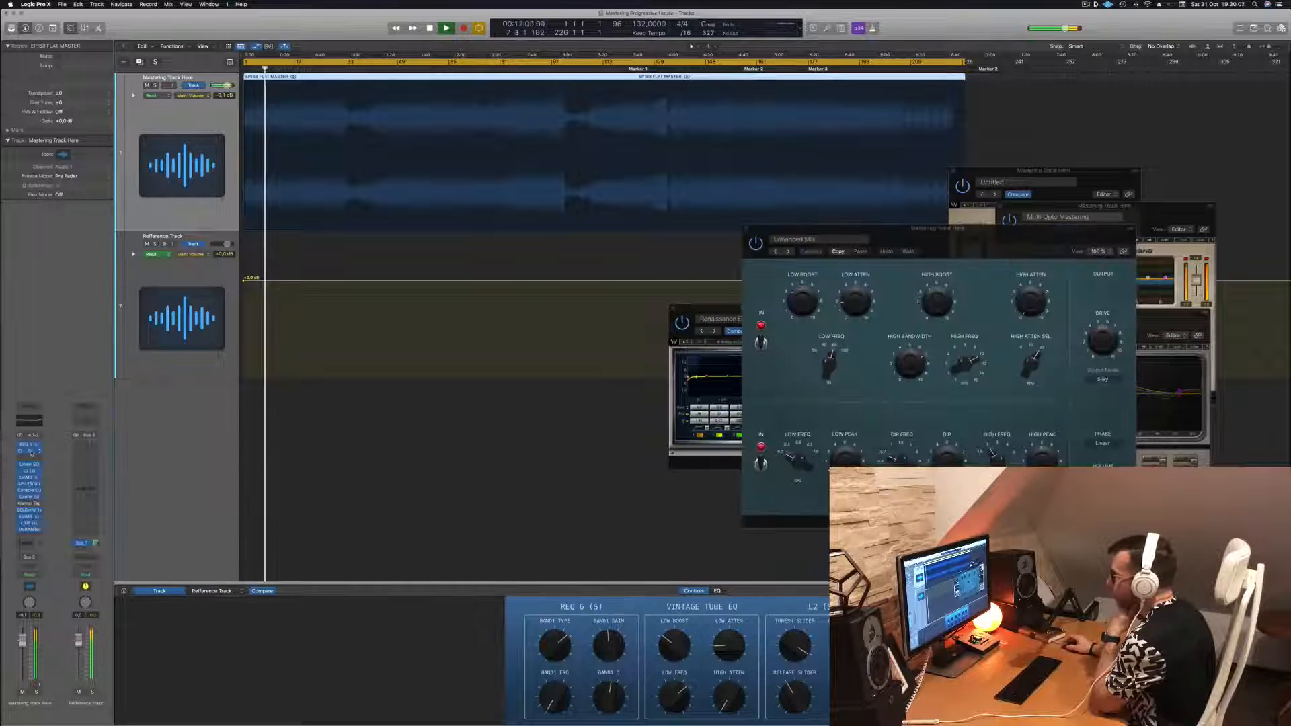
drag(717, 311, 423, 286)
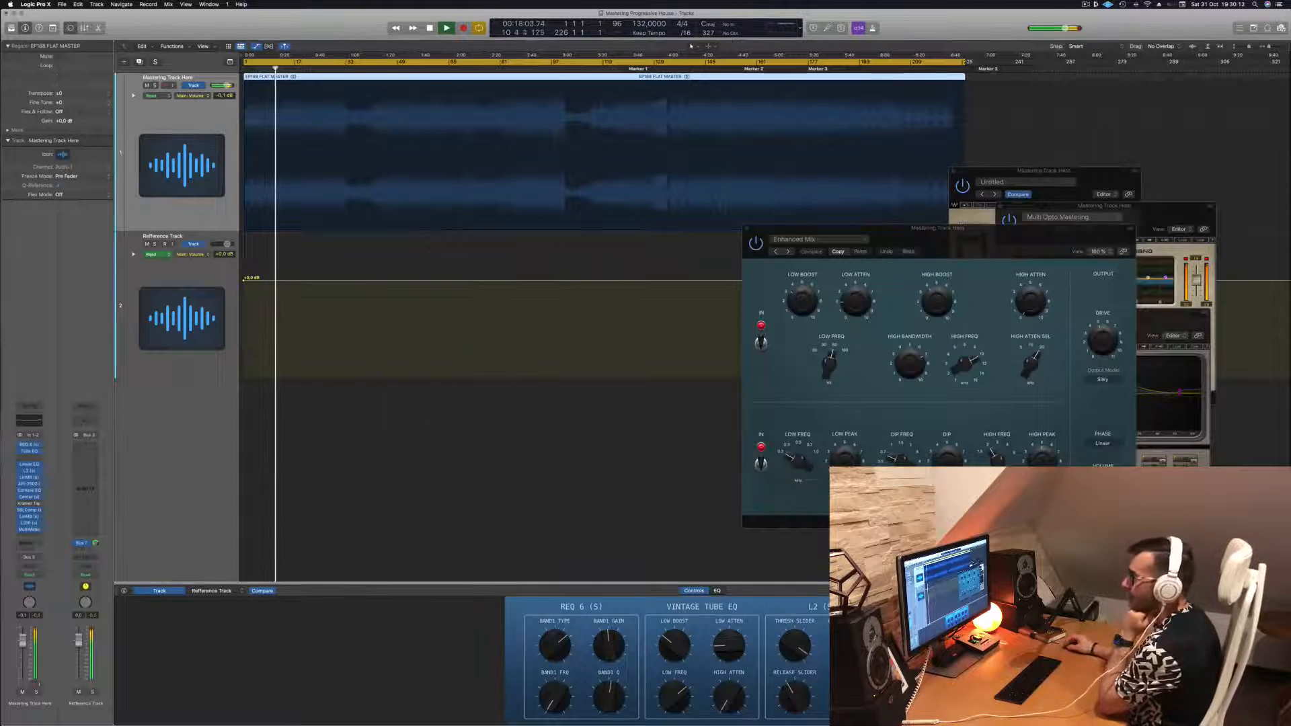
click(378, 282)
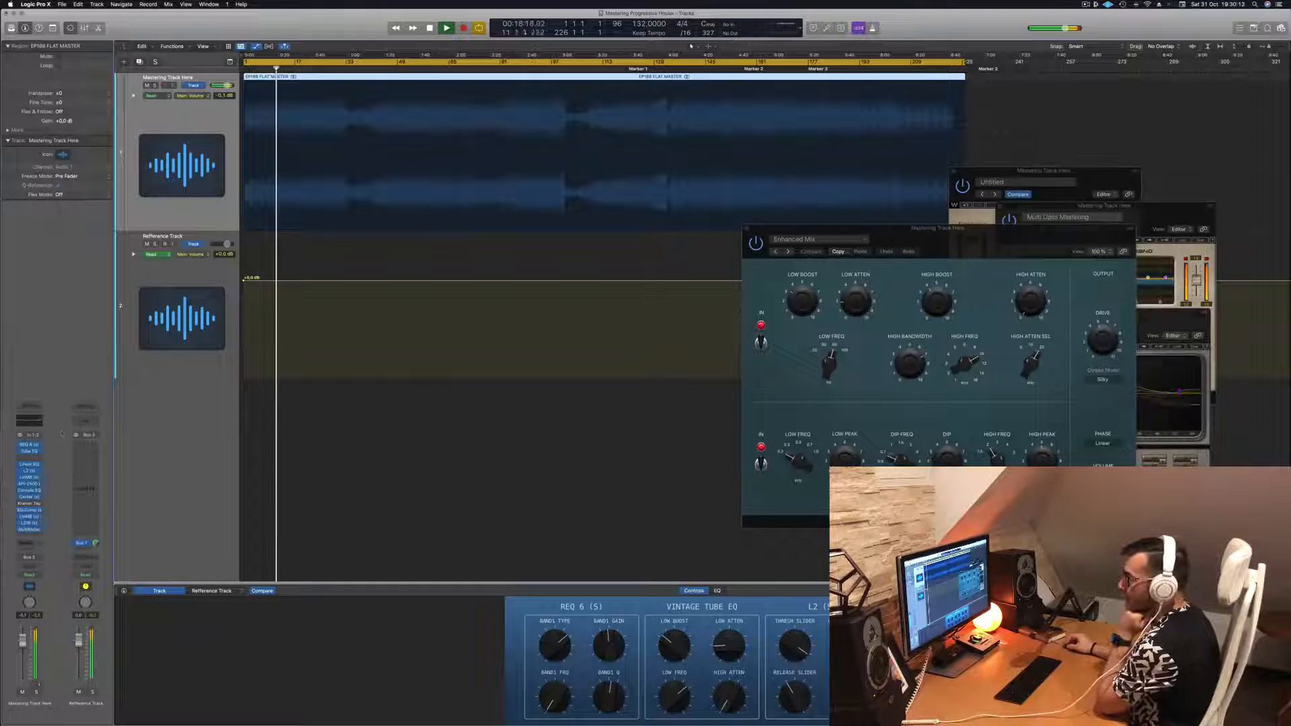
- Open the Linear Phase EQ, compare the track with it bypassed and enabled, and close its window
click(28, 464)
drag(561, 170, 673, 181)
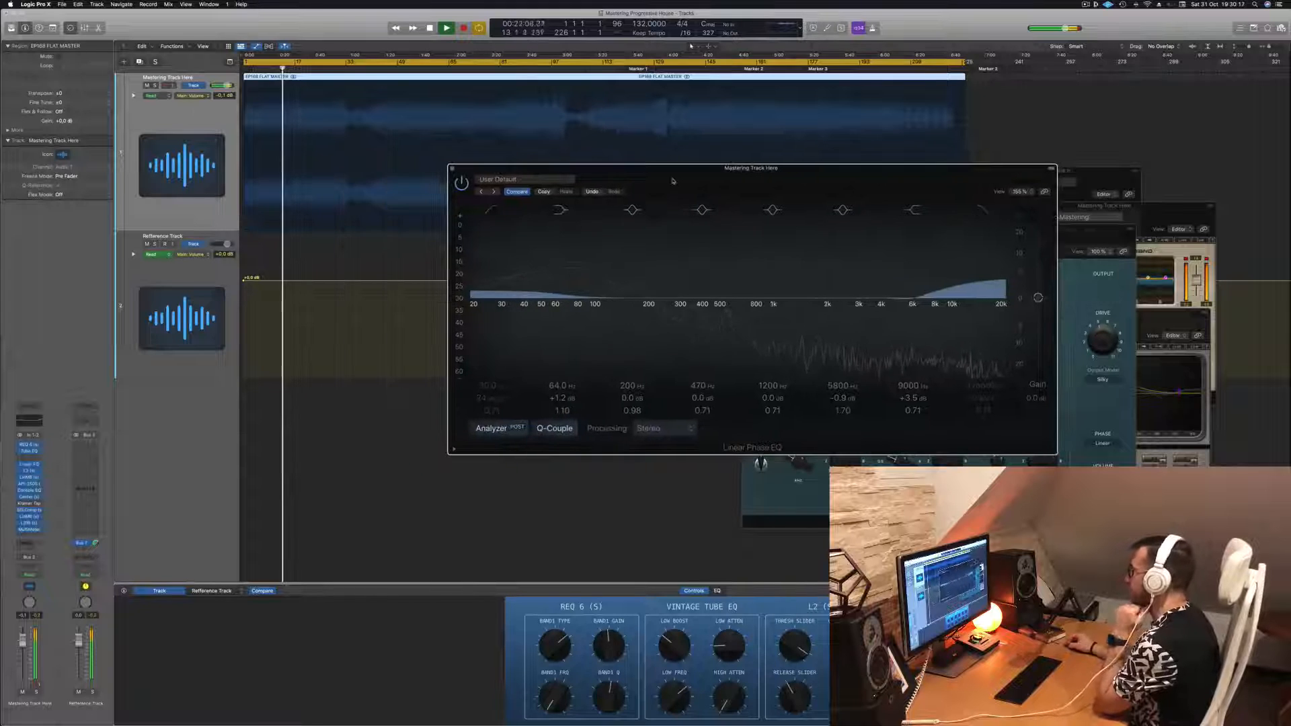
click(462, 185)
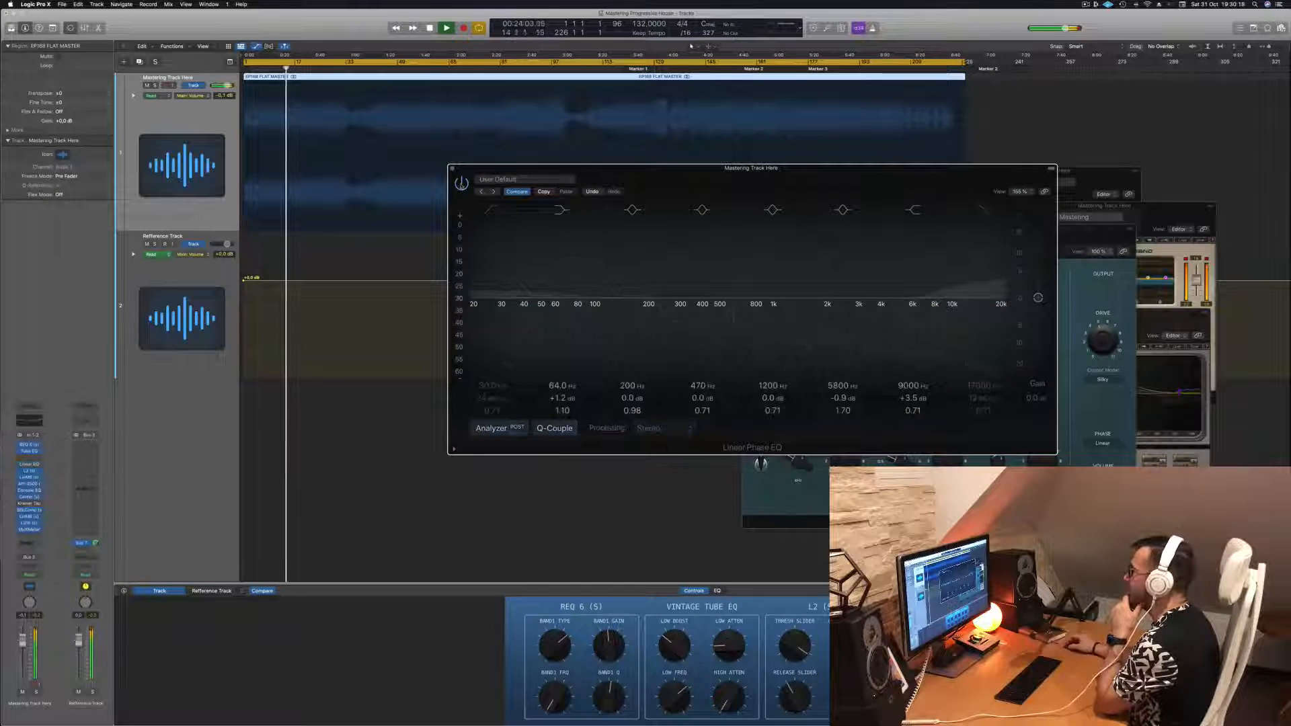
click(462, 185)
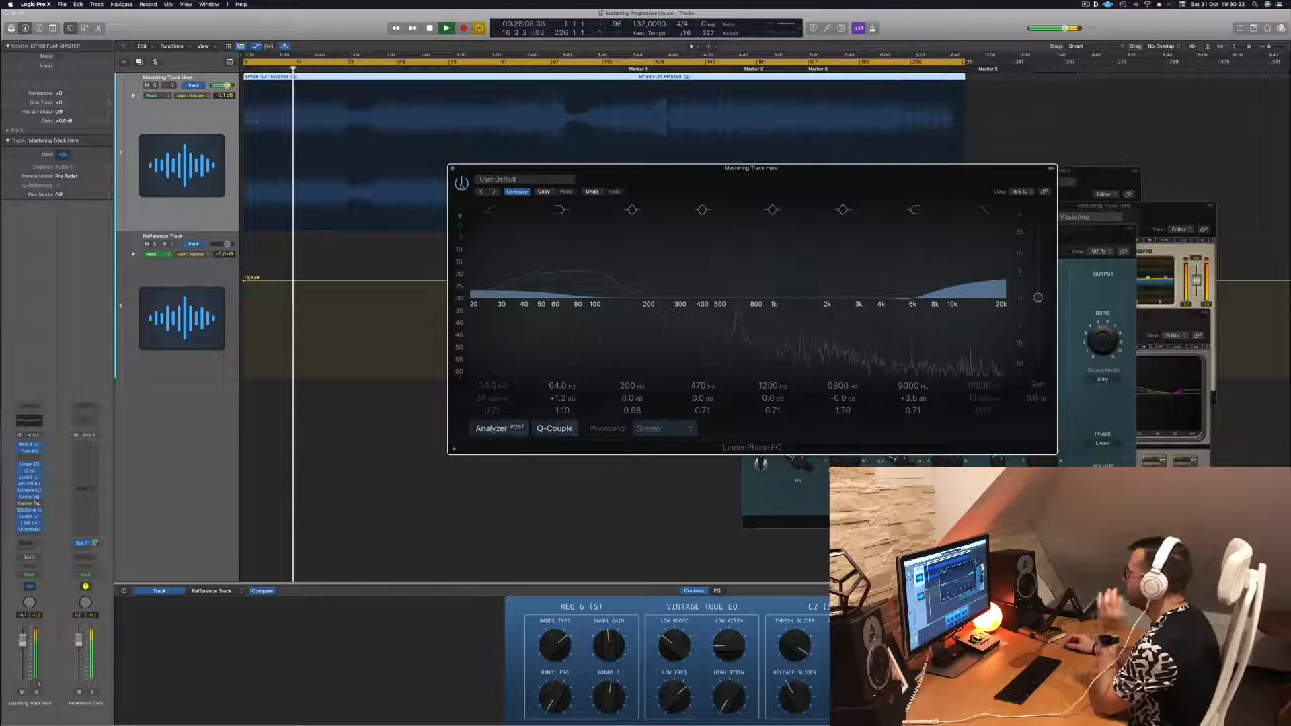
drag(470, 168, 399, 172)
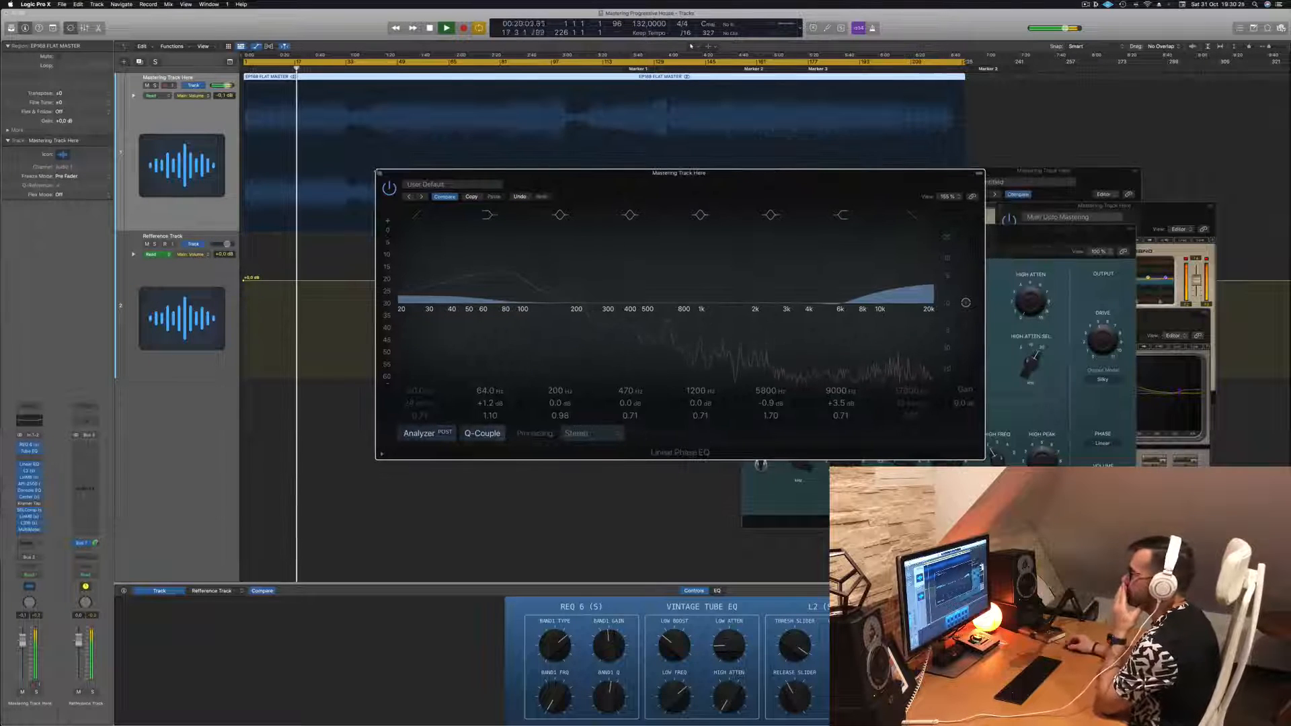
click(378, 175)
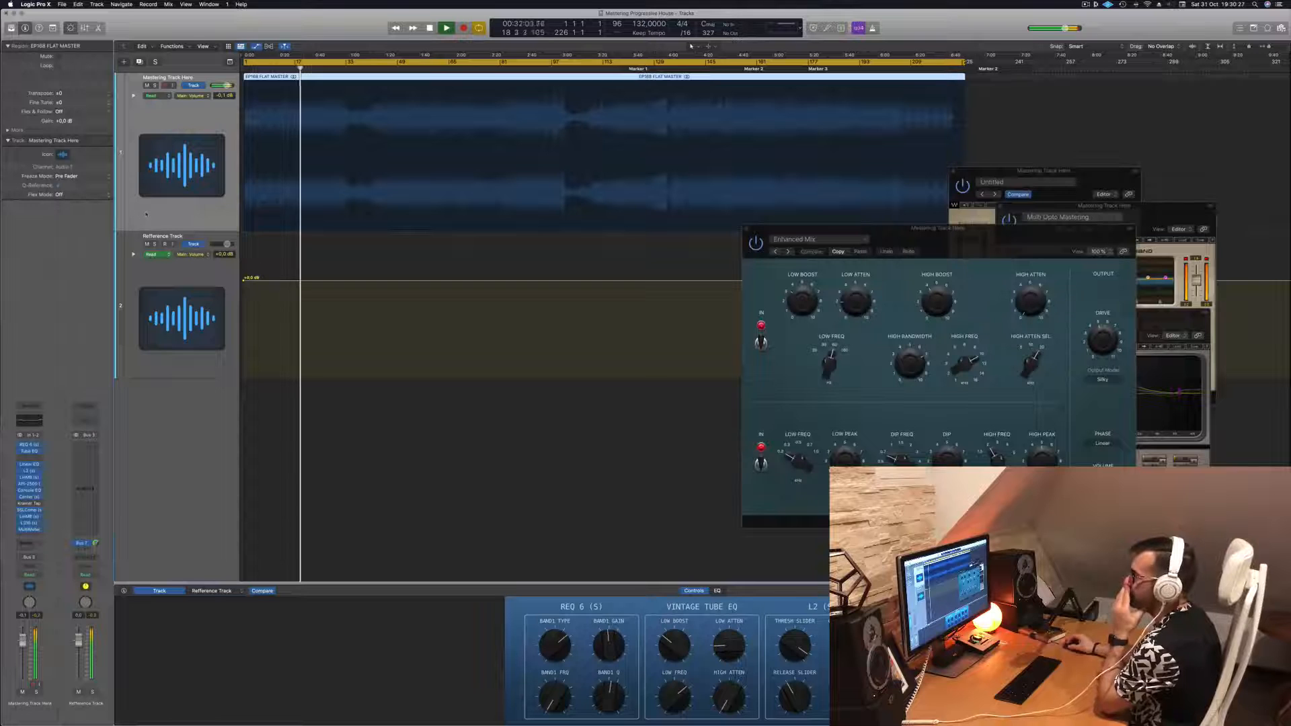
- Review the L2 and the first Linear Phase Multiband during playback, placing their windows side by side over the Vintage Tube EQ
click(30, 470)
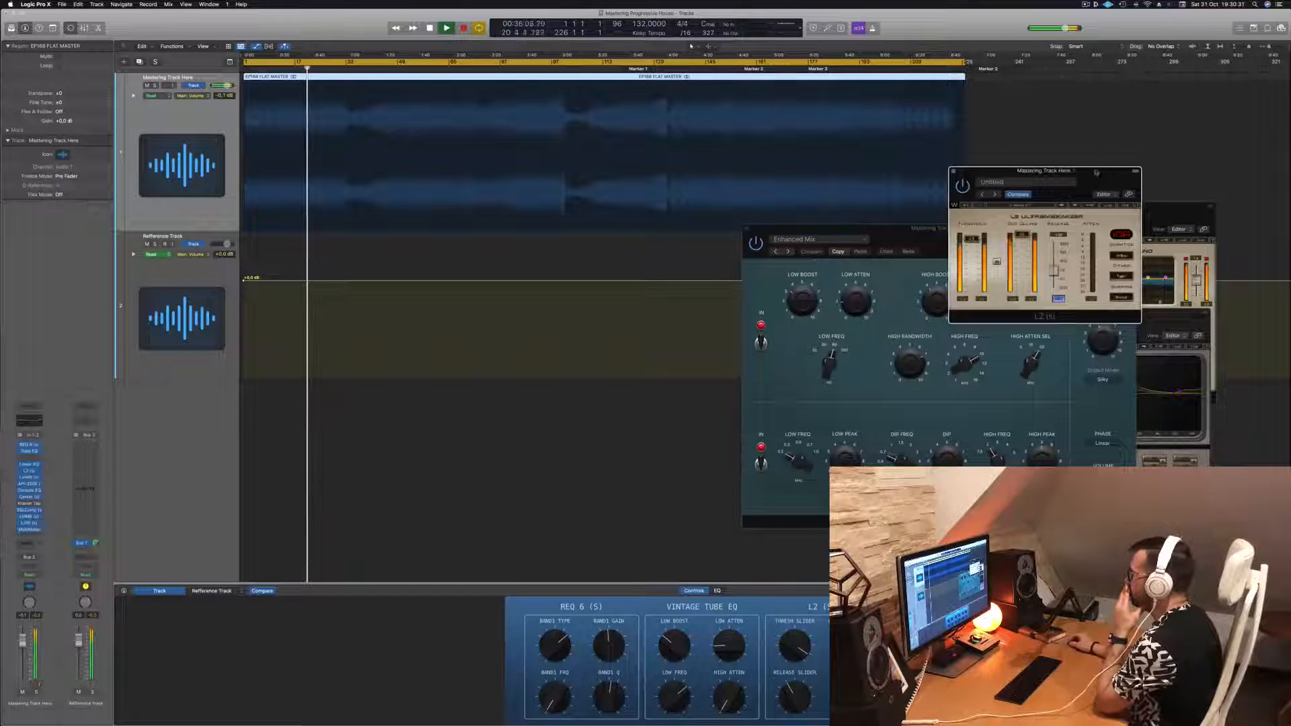
drag(1095, 173, 689, 231)
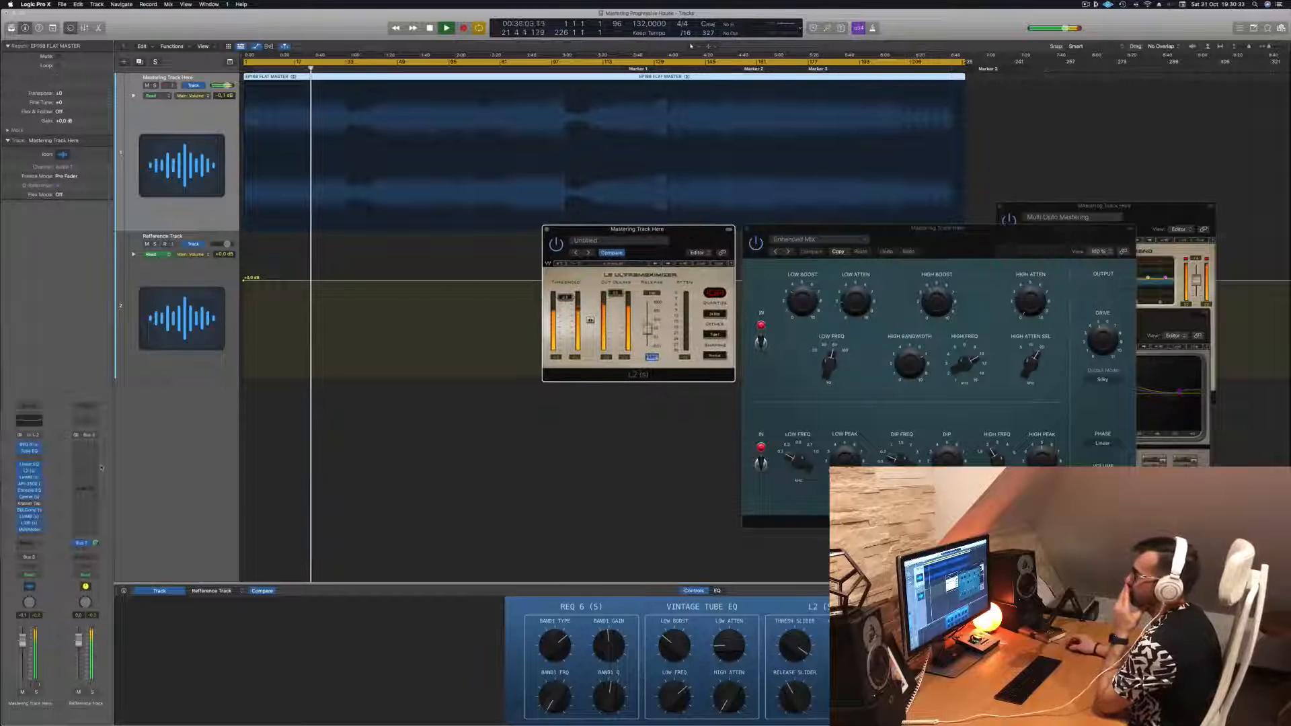
click(29, 477)
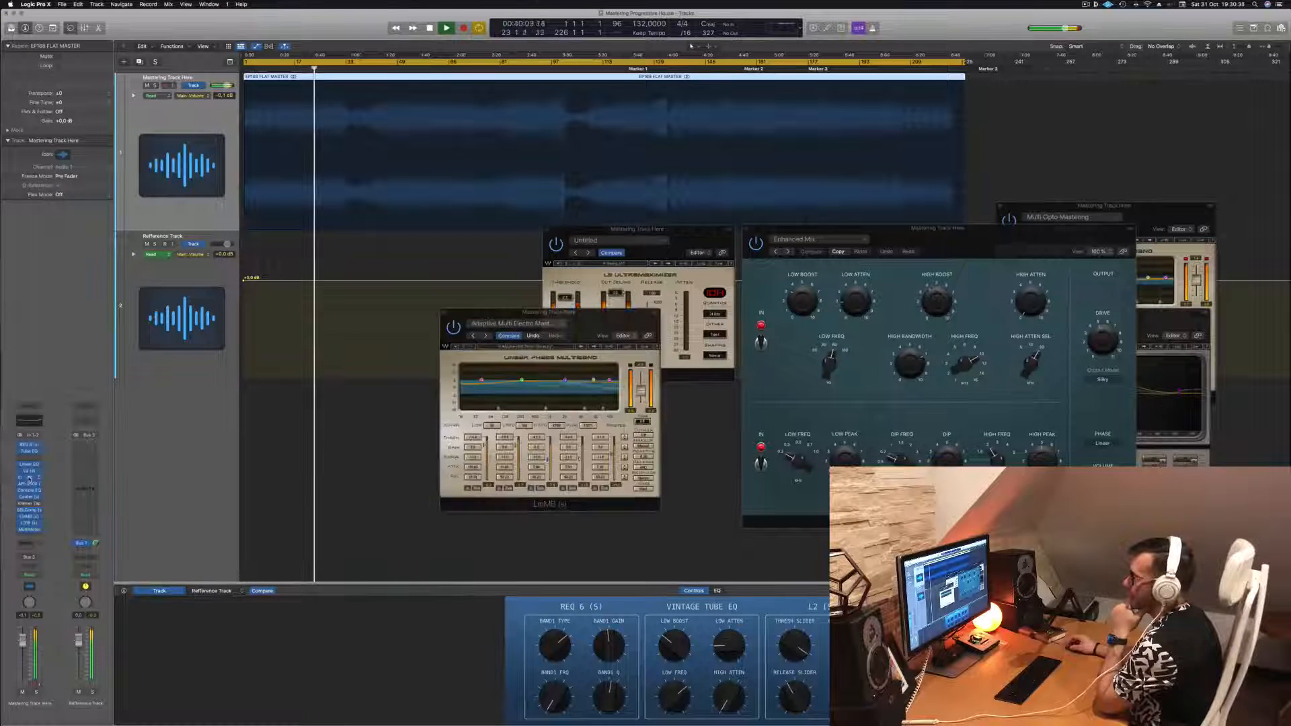
drag(616, 322, 920, 237)
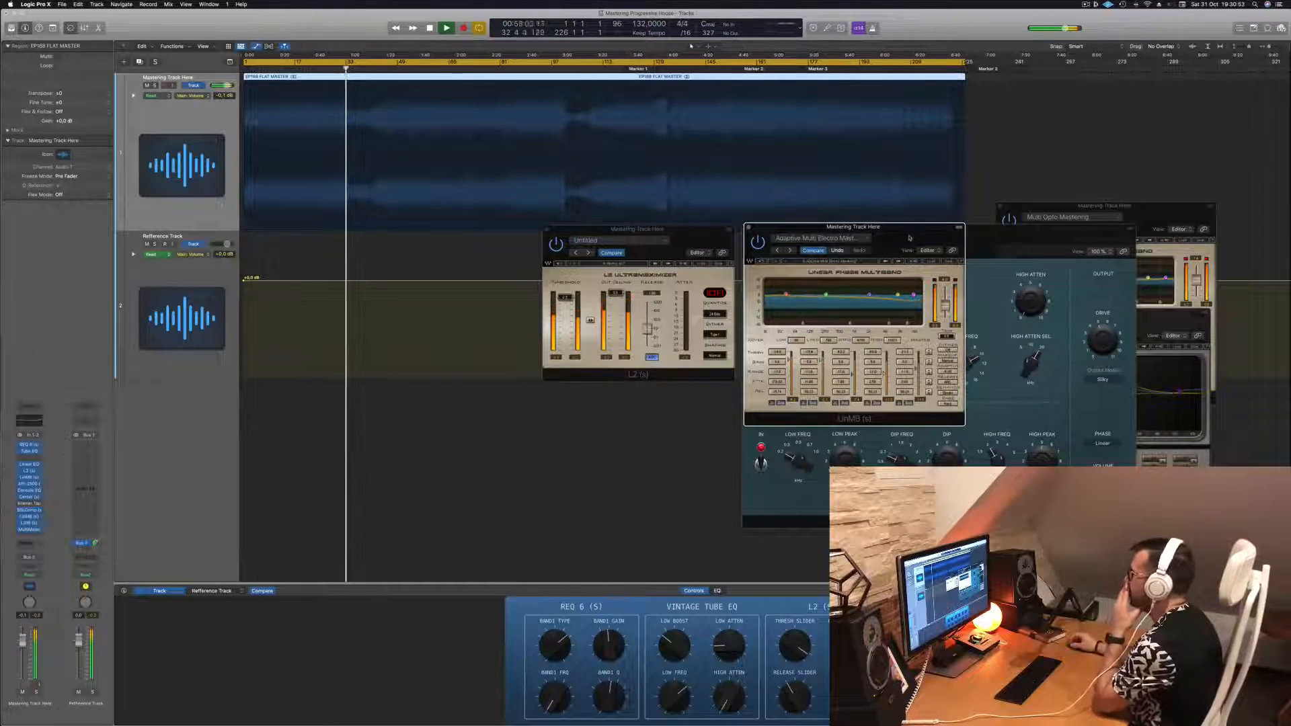
mouse_move(909, 238)
mouse_down()
mouse_move(871, 247)
mouse_move(906, 243)
mouse_up()
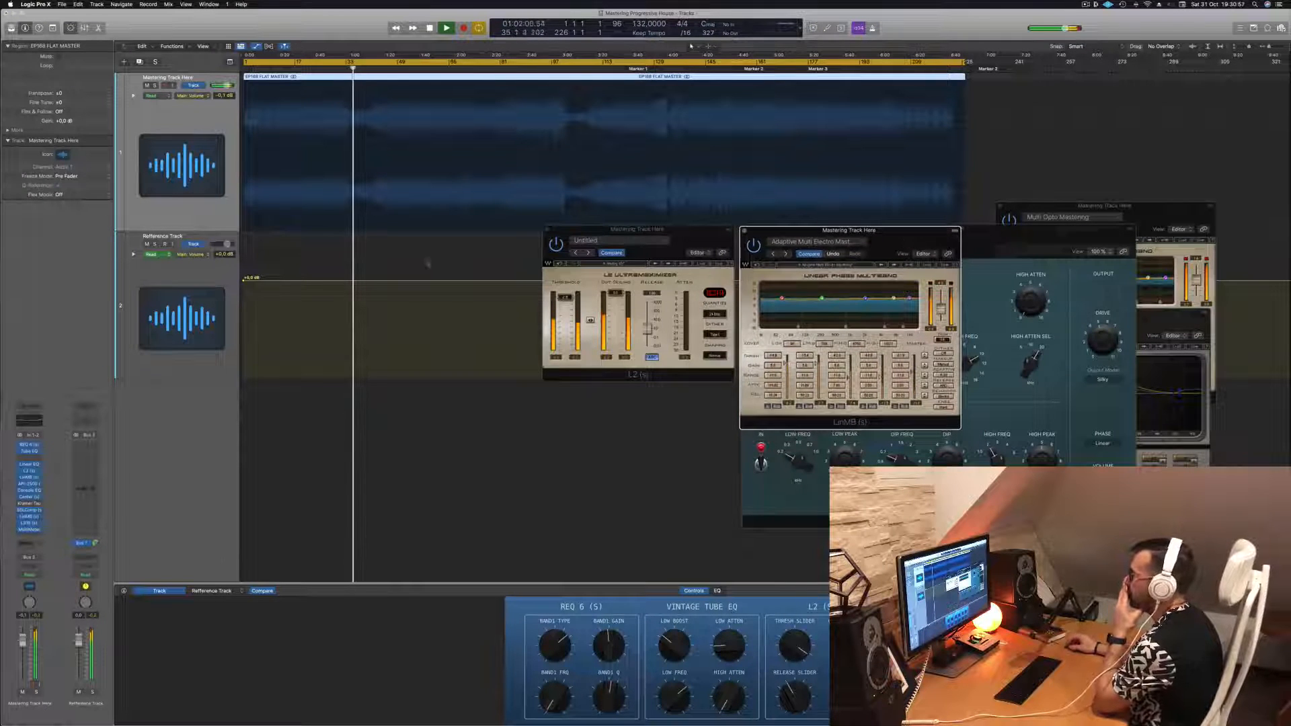
- Open the API-2500 compressor and the Vintage Console EQ in chain order, placing each window below the L2's title bar
click(29, 485)
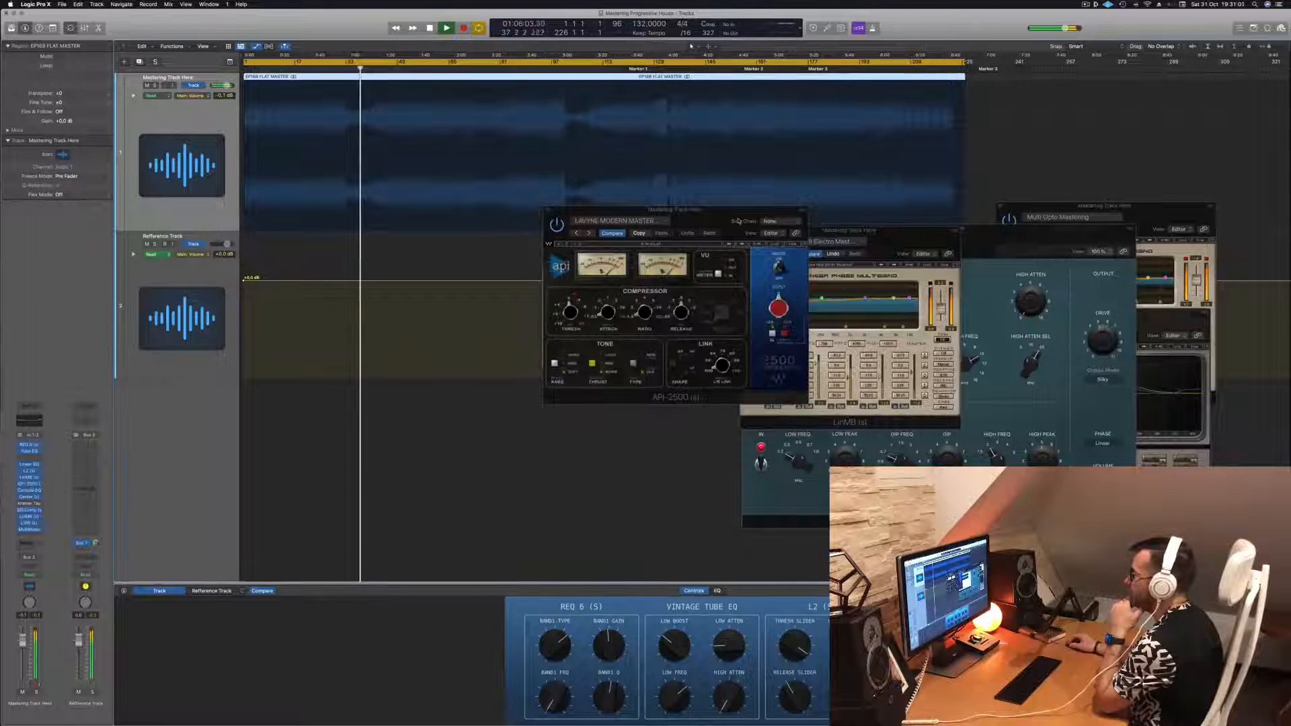
drag(689, 216, 682, 274)
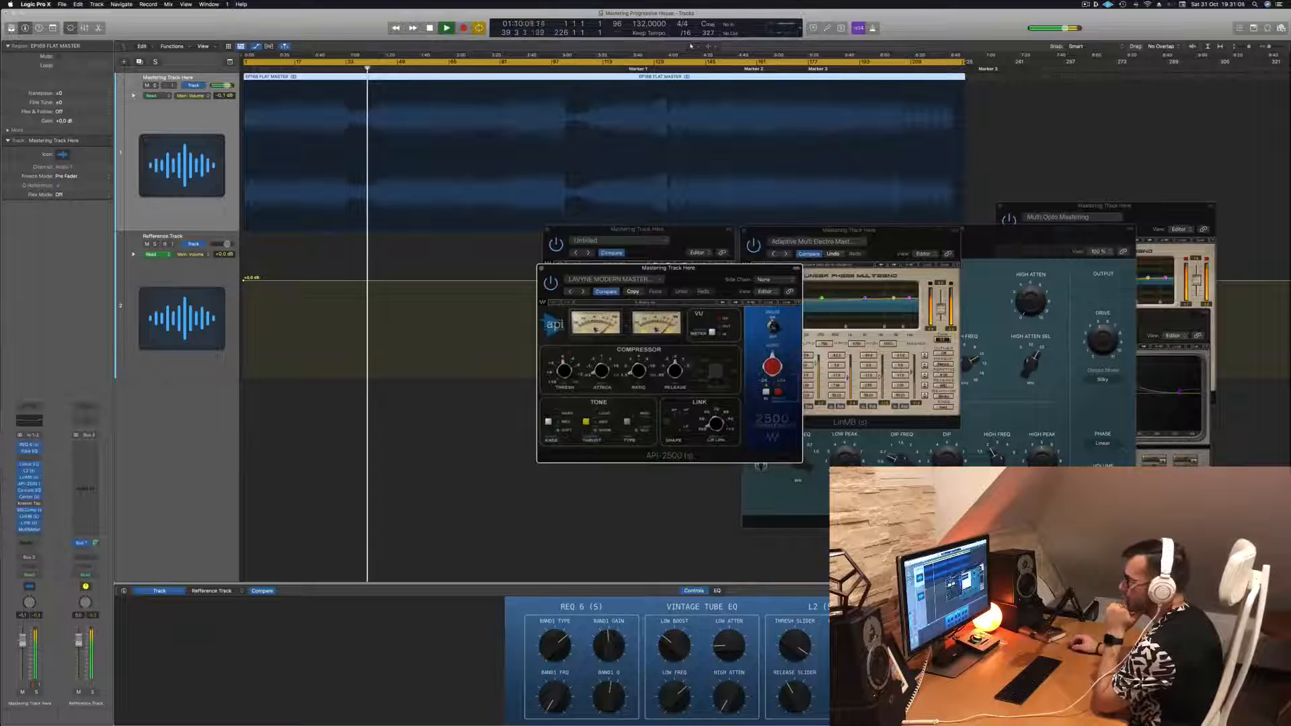
click(28, 490)
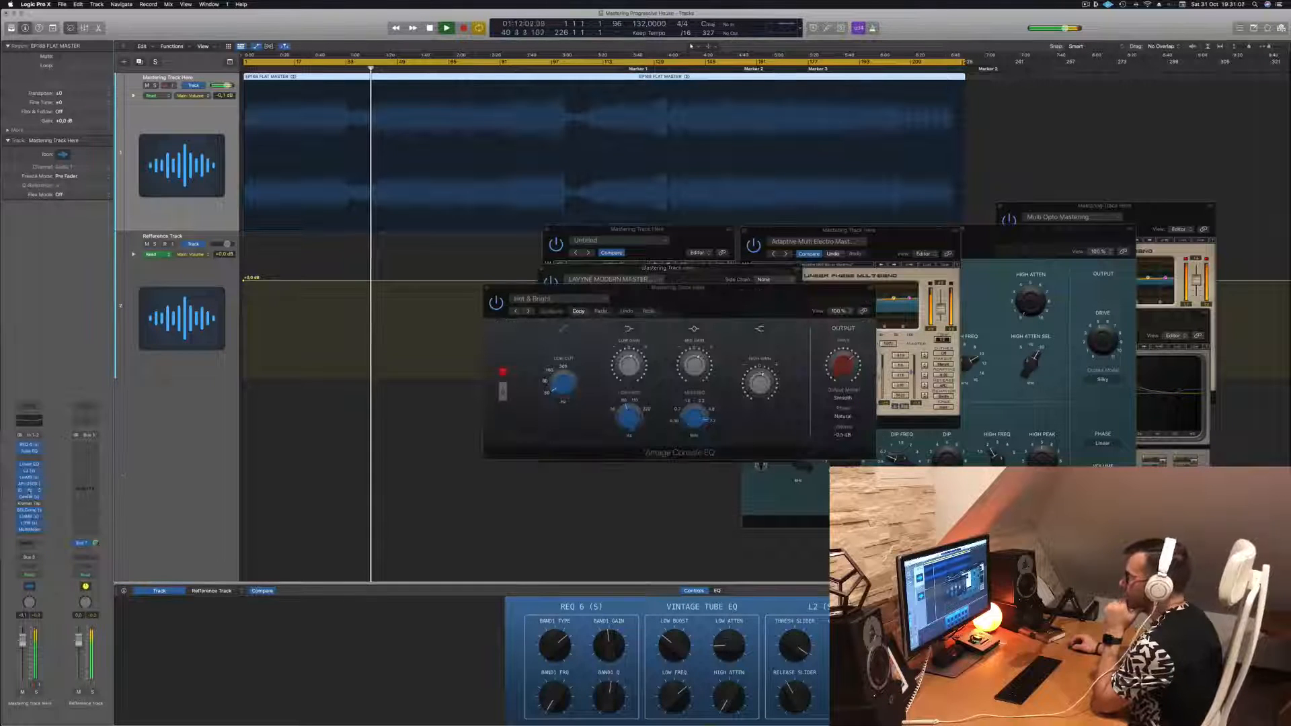
drag(725, 294, 674, 318)
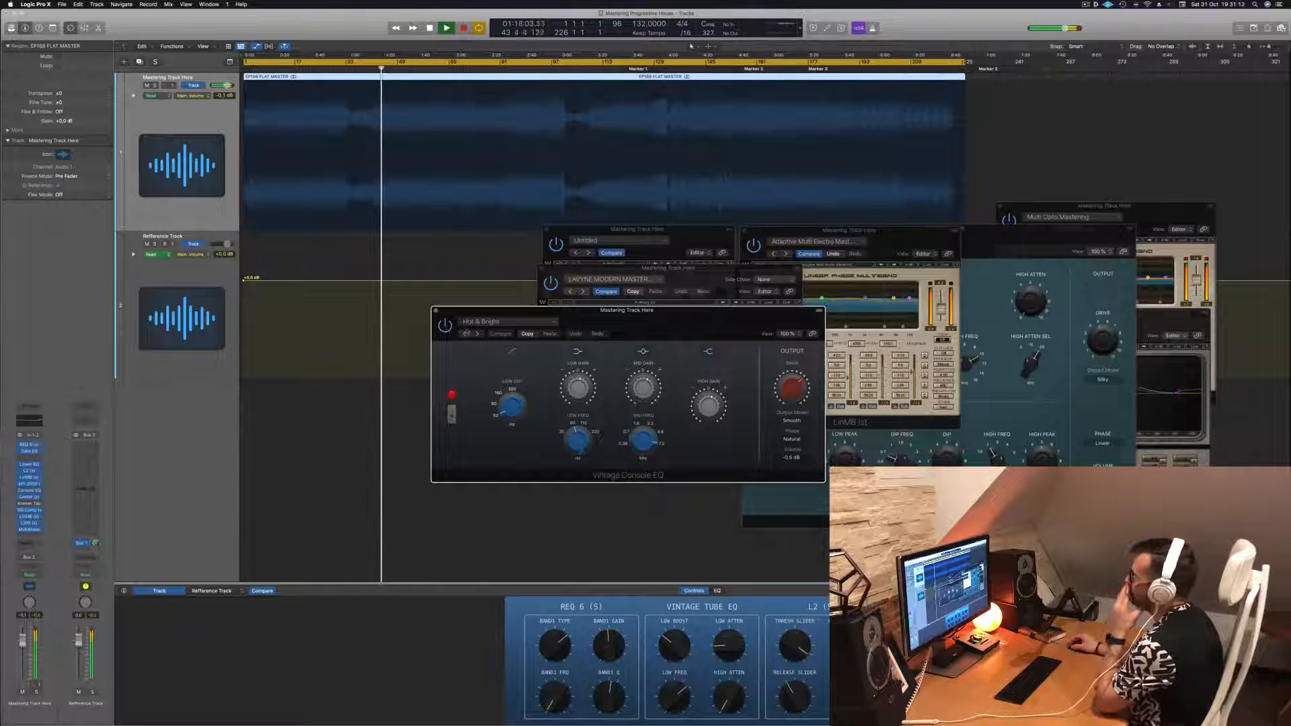
- Finish reviewing the Vintage Console EQ by closing its window, and return to the API-2500 compressor
drag(687, 321, 727, 318)
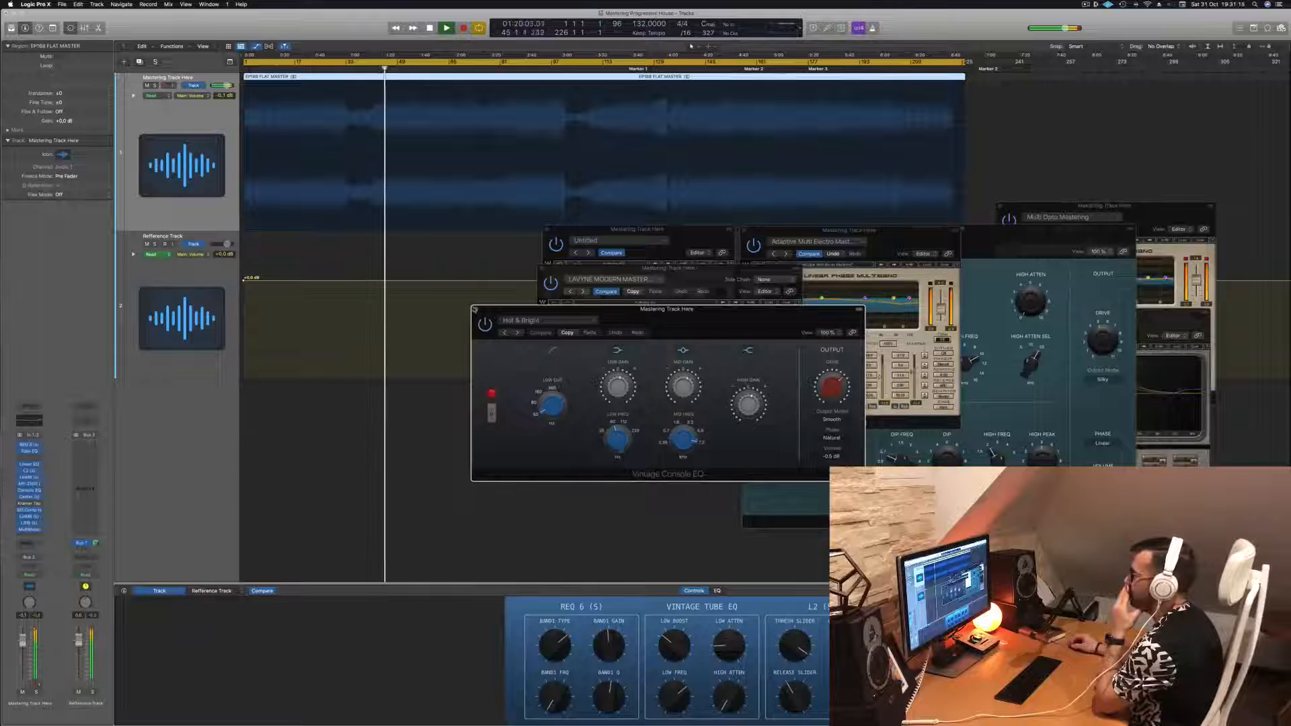
click(476, 308)
click(34, 481)
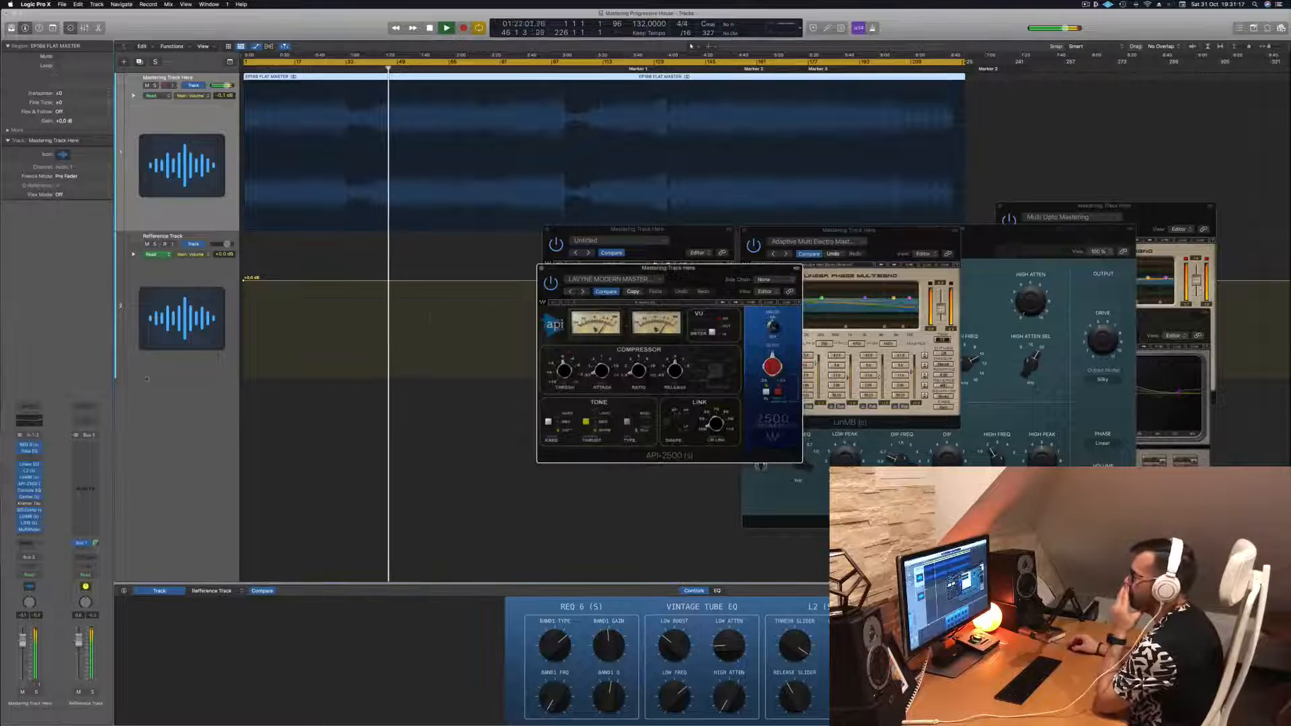
- Open the Center processor, toggle its bypass while the track plays, and close its window
click(27, 497)
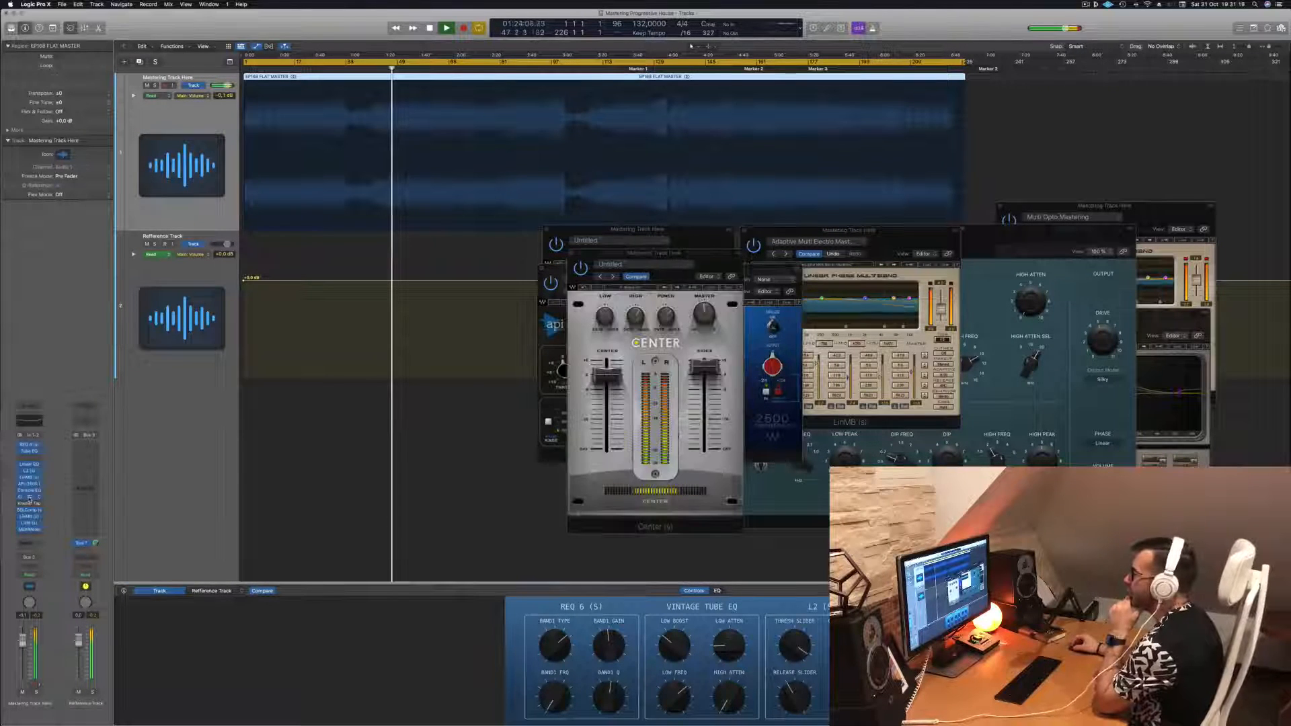
click(580, 268)
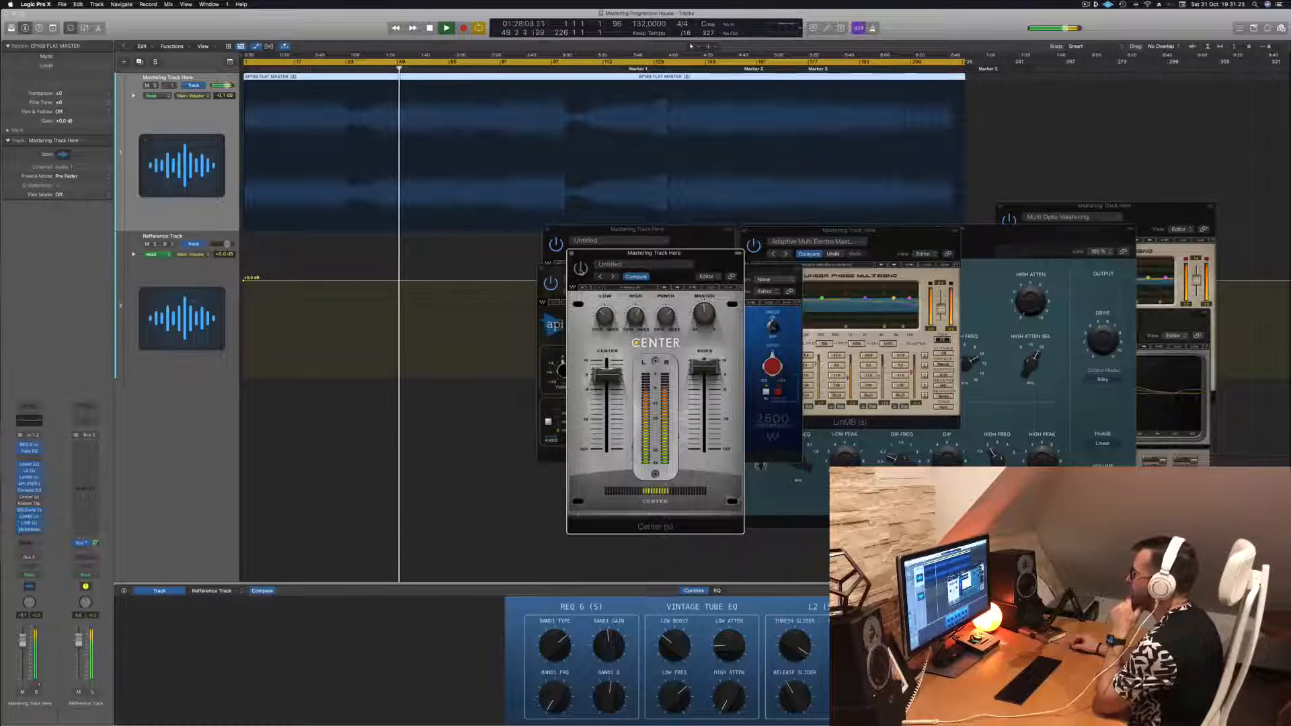
drag(713, 257, 740, 263)
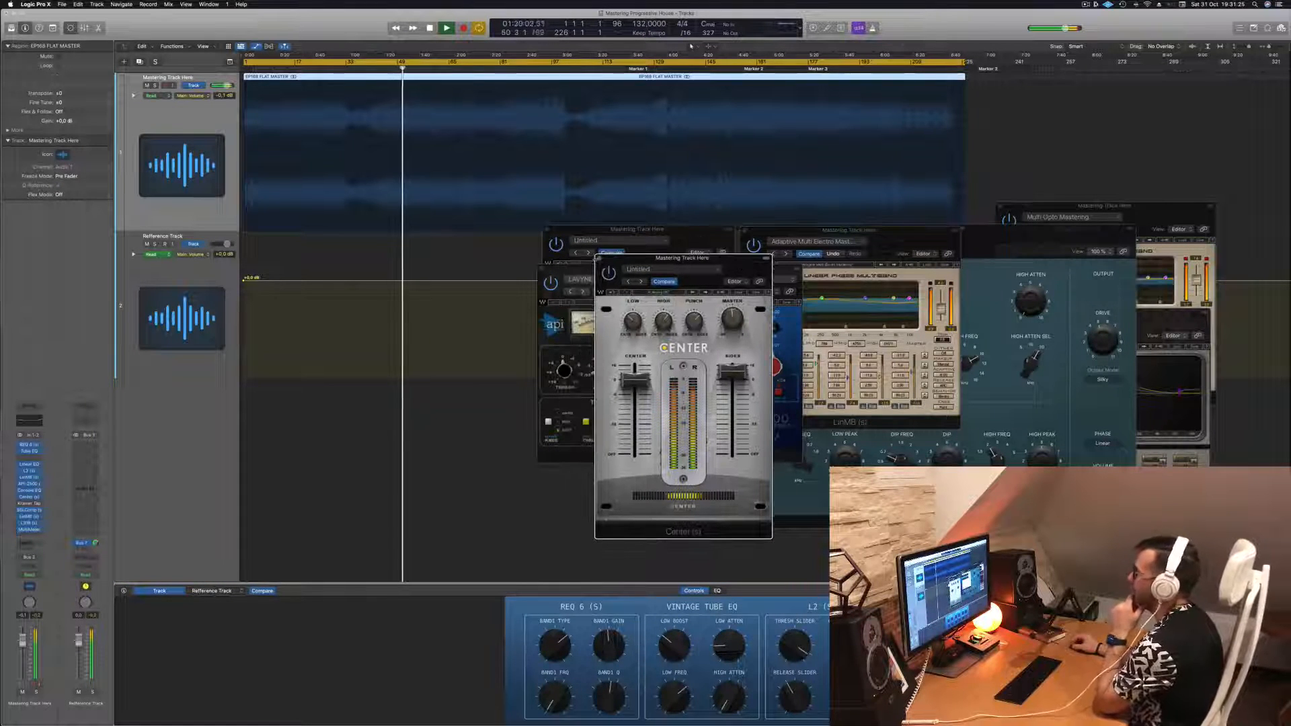
click(599, 258)
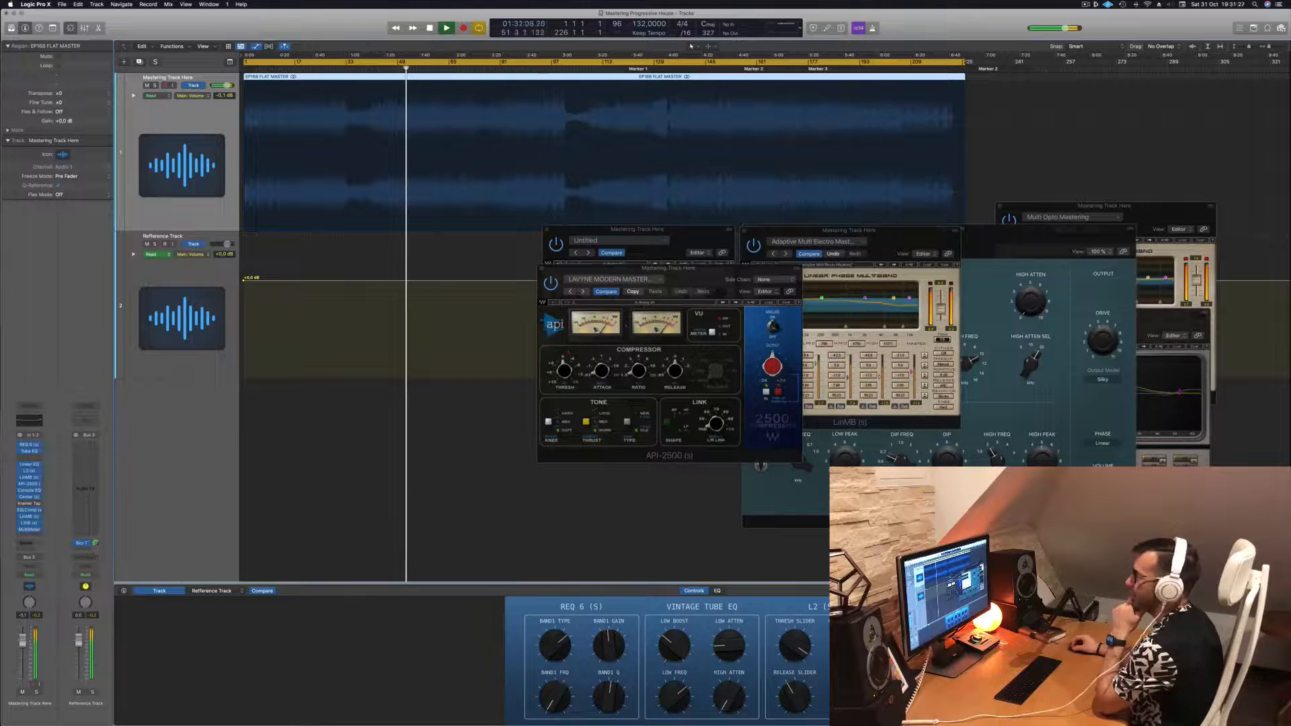
- Open the SSL compressor for review, then bring the second Linear Phase Multiband forward and place it beside the first one
click(29, 511)
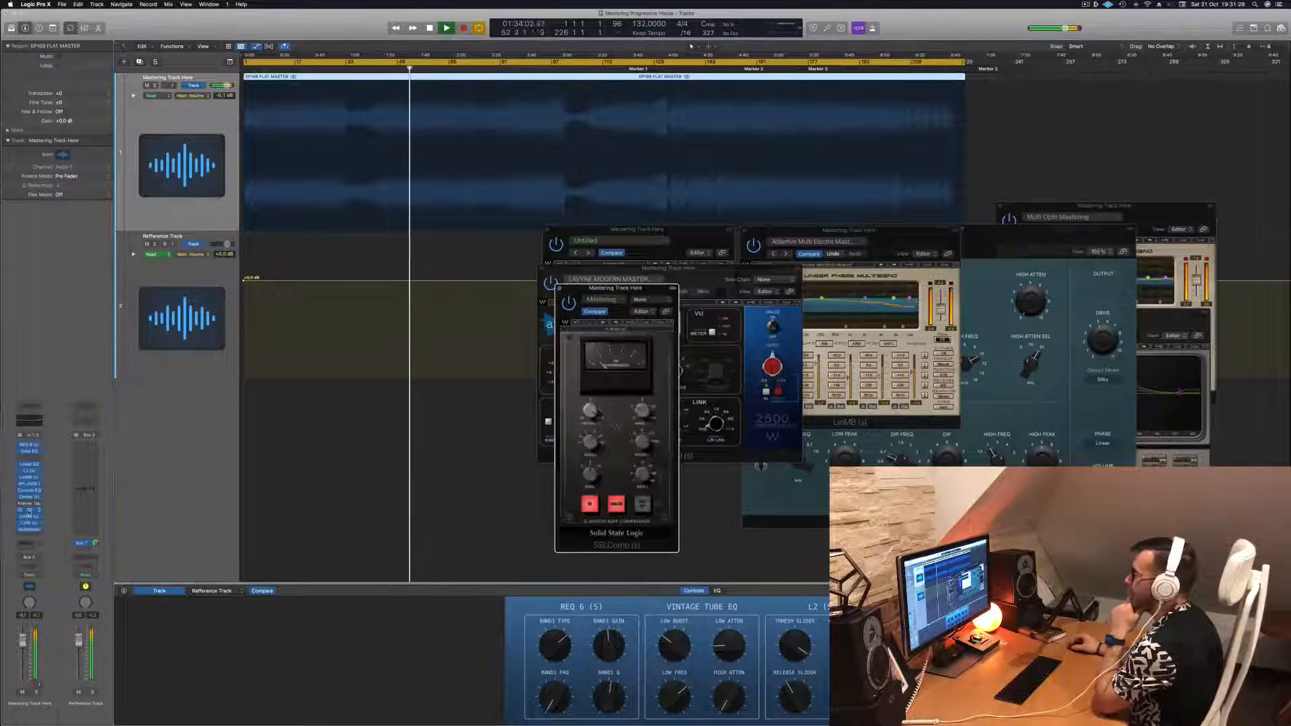
click(30, 518)
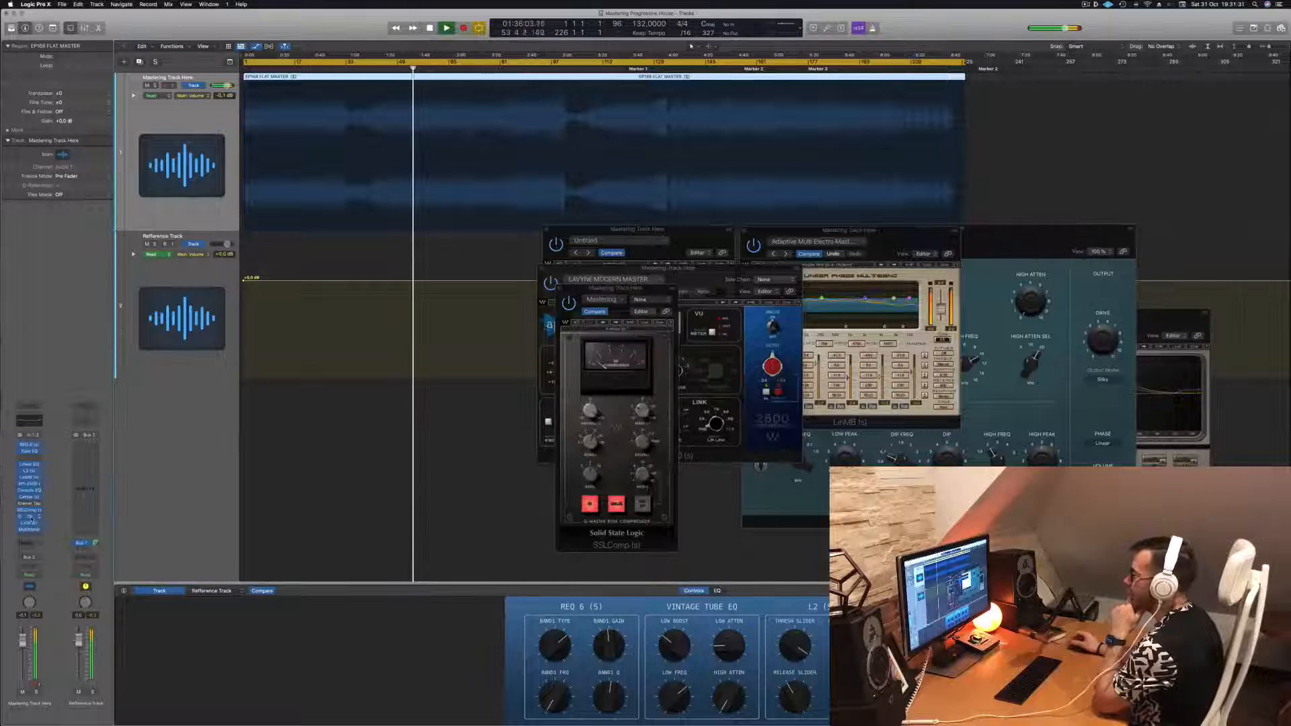
click(30, 518)
drag(1074, 206, 1045, 212)
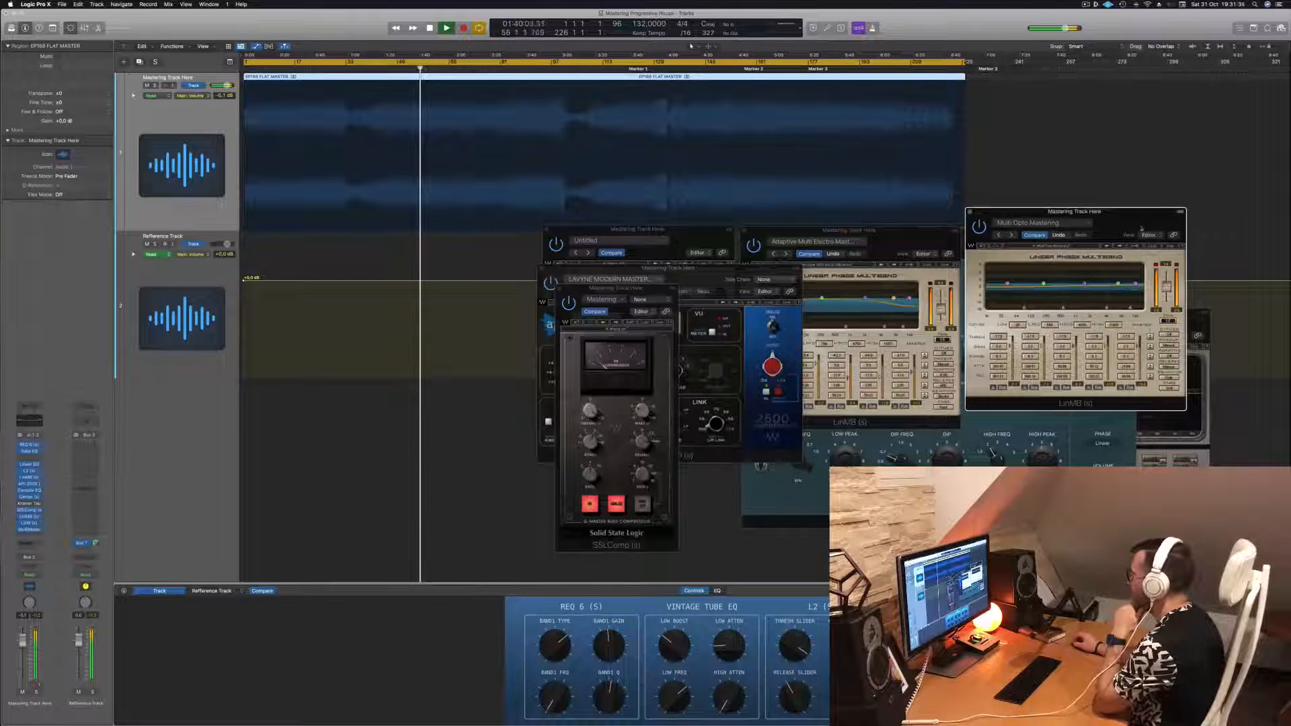
drag(1141, 228, 1143, 248)
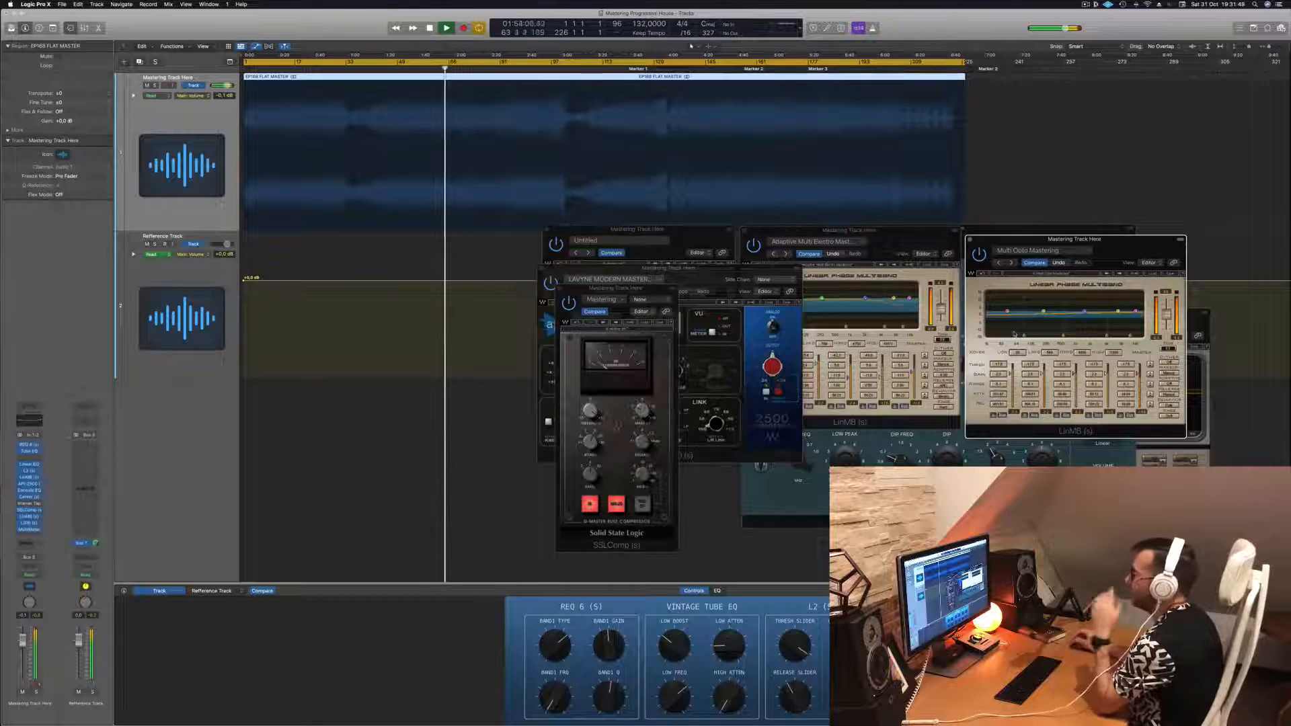
- Bring the L316 limiter forward and move its window over the SSL compressor, reviewing it while the track plays
click(28, 523)
click(28, 523)
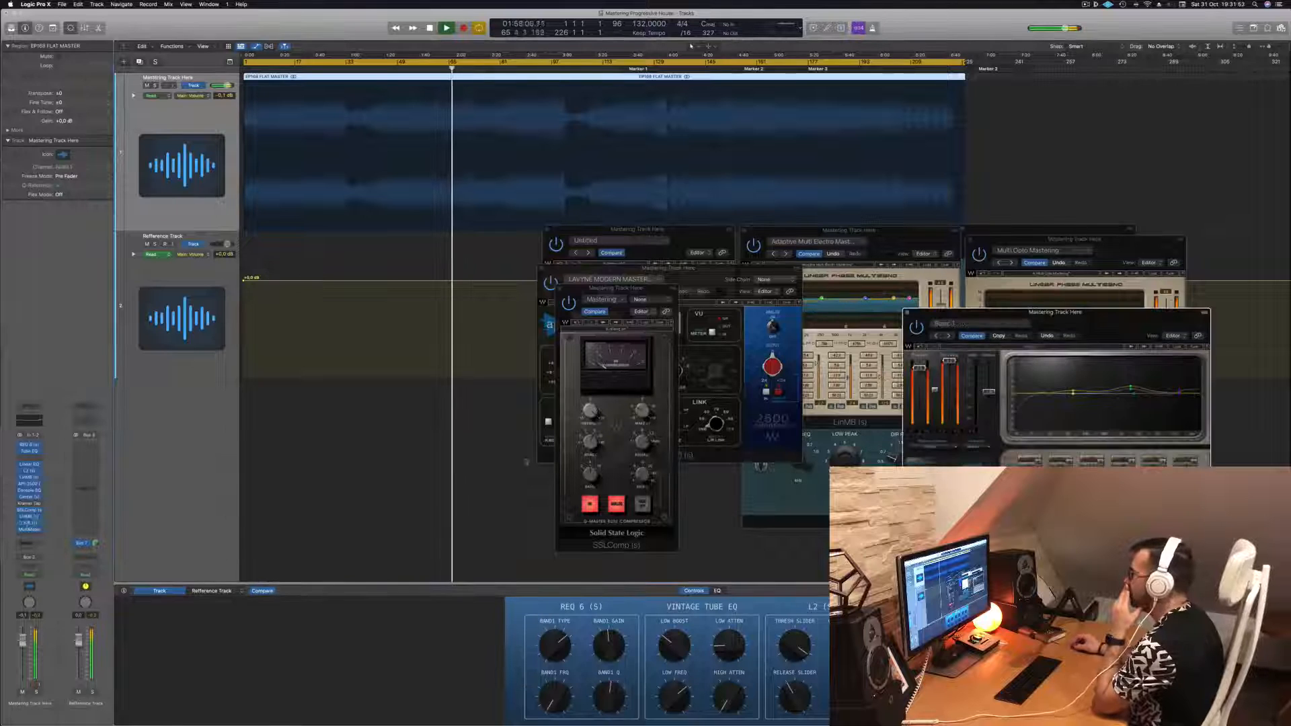
drag(944, 304, 415, 274)
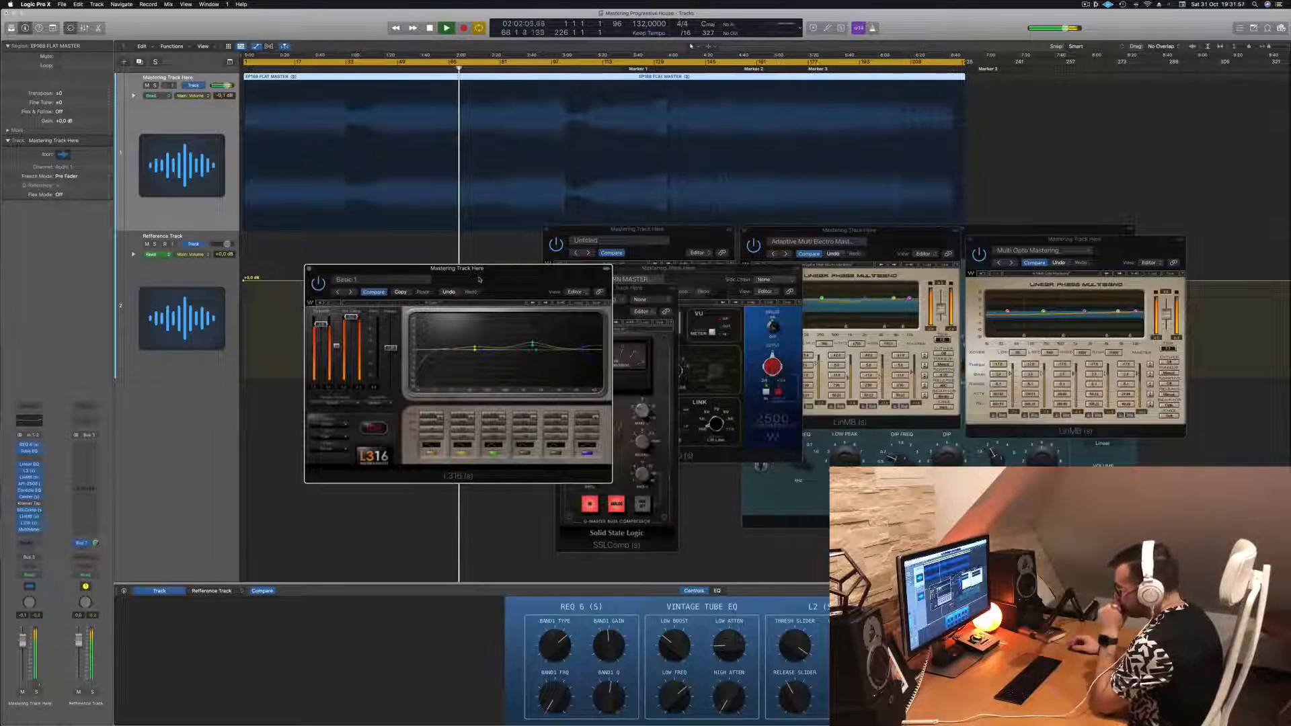
drag(480, 279, 496, 287)
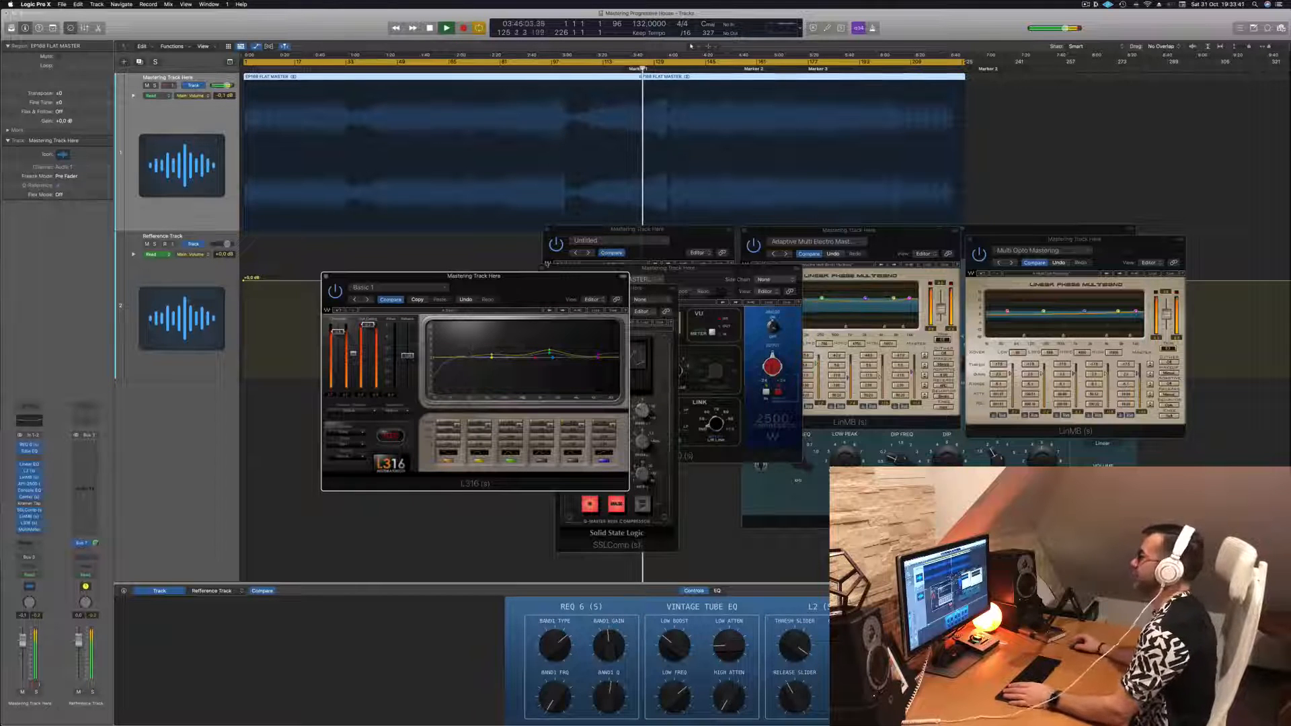
drag(536, 278, 609, 286)
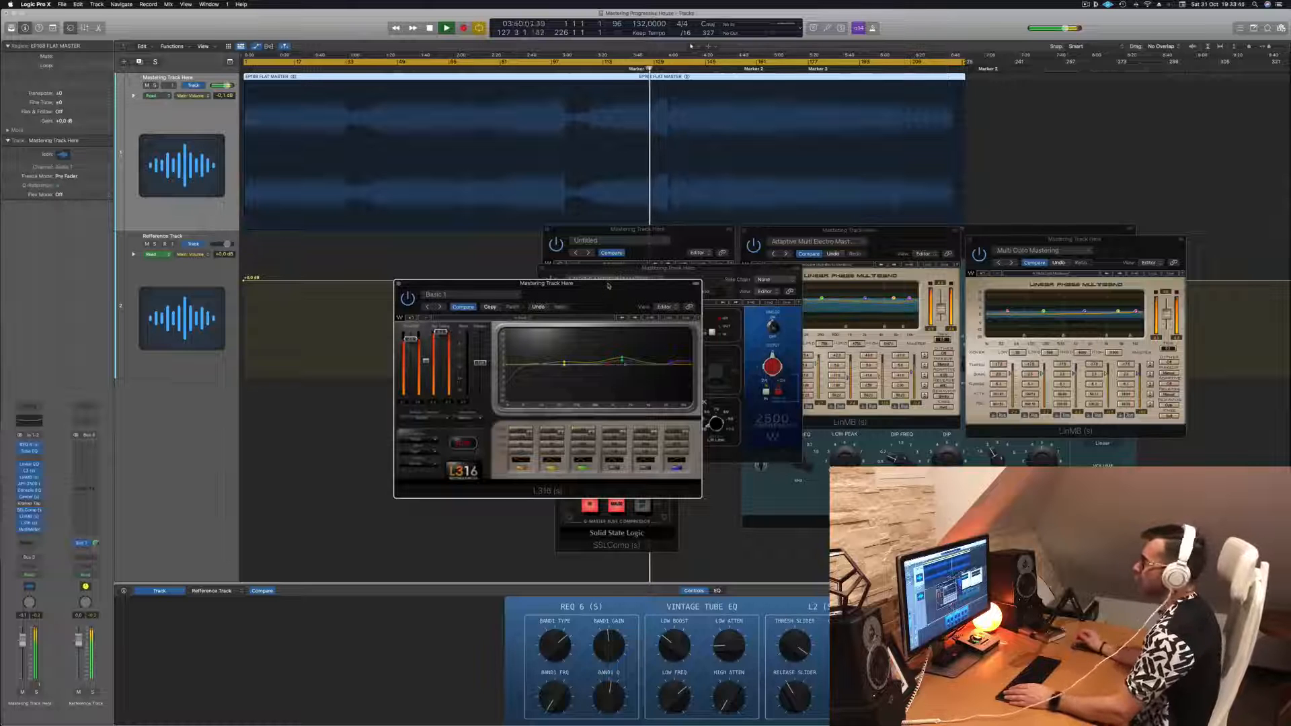